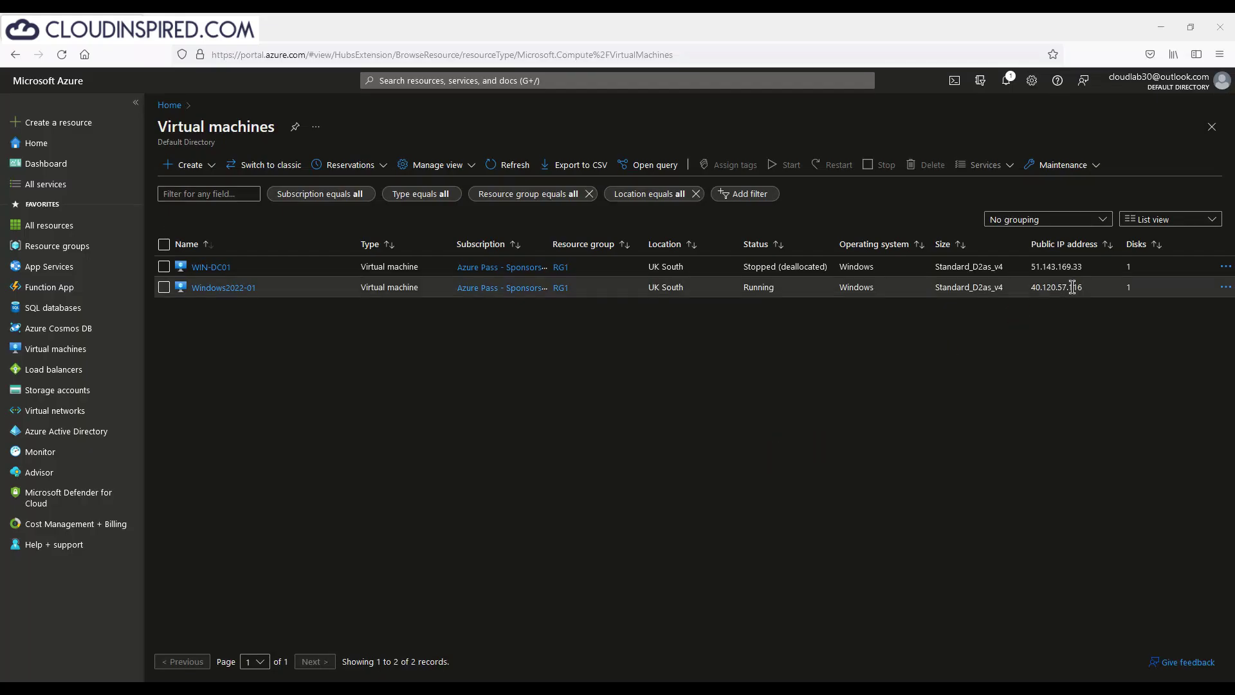
Step: Remote-desktop into Windows2022-01 at 40.120.57.116 using its copied public IP and the admin password
{"action": "left_click_drag", "start_coordinate": [1084, 287], "coordinate": [1030, 287]}
{"action": "key", "text": "ctrl+c"}
{"action": "key", "text": "super"}
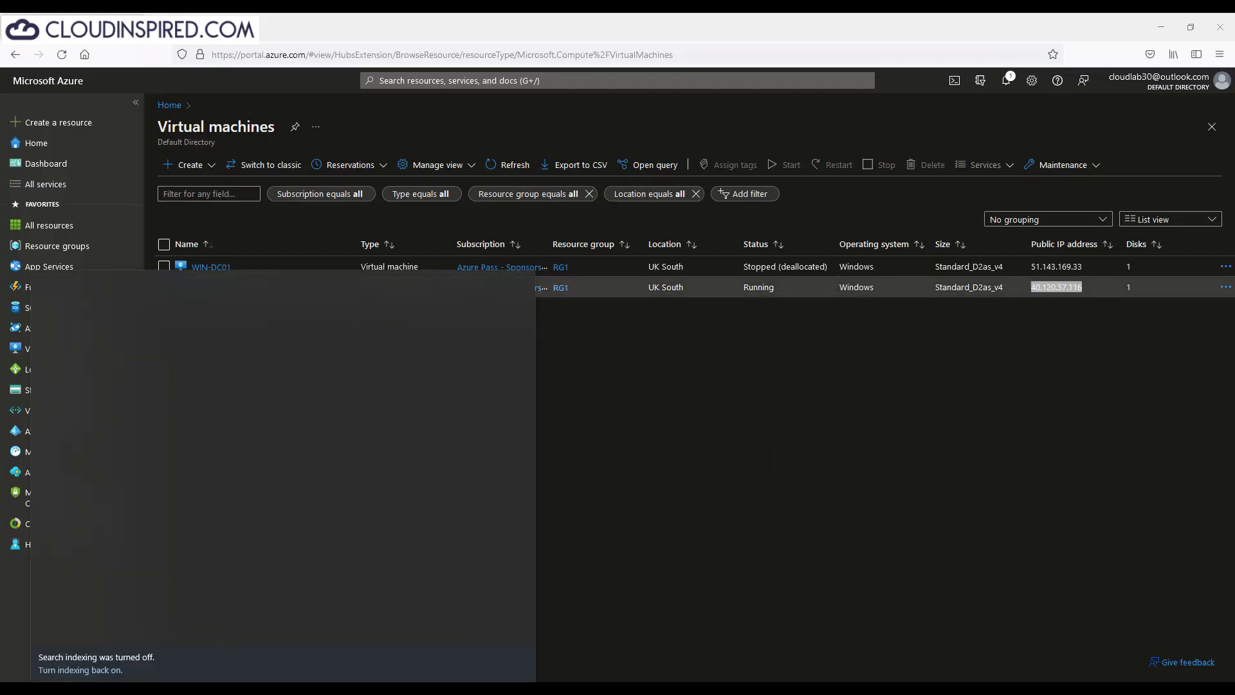
{"action": "type", "text": "remote"}
{"action": "key", "text": "Return"}
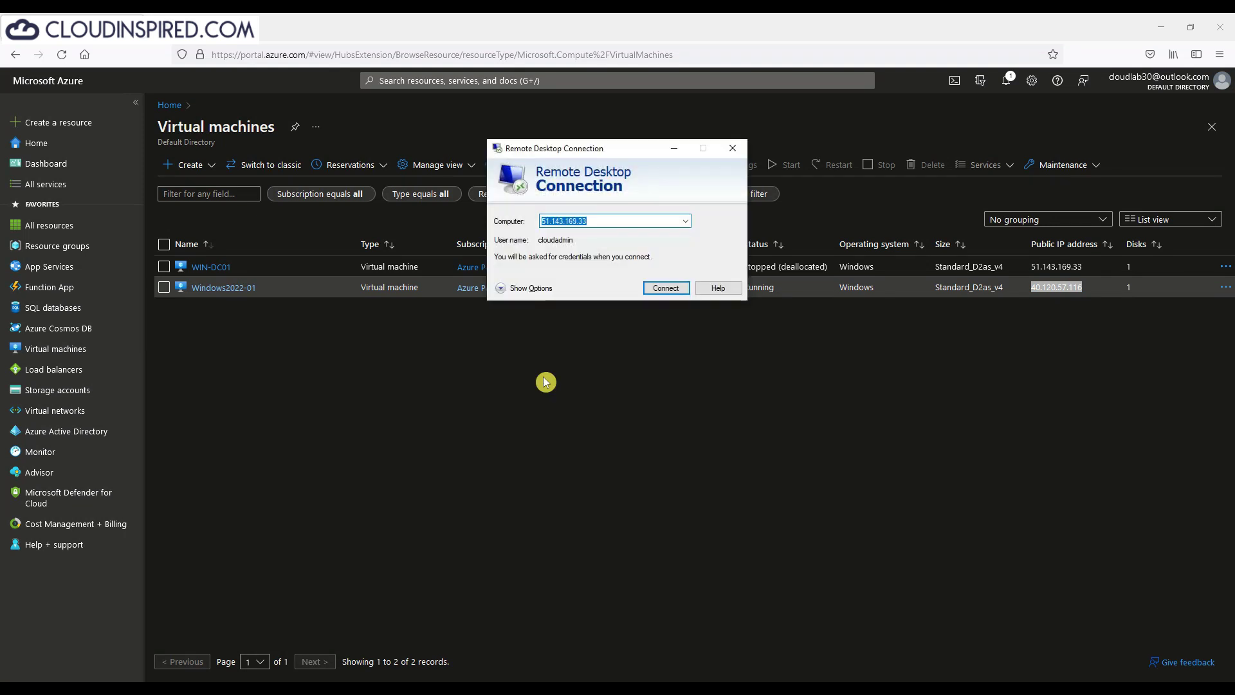
{"action": "key", "text": "ctrl+v"}
{"action": "left_click", "coordinate": [666, 289]}
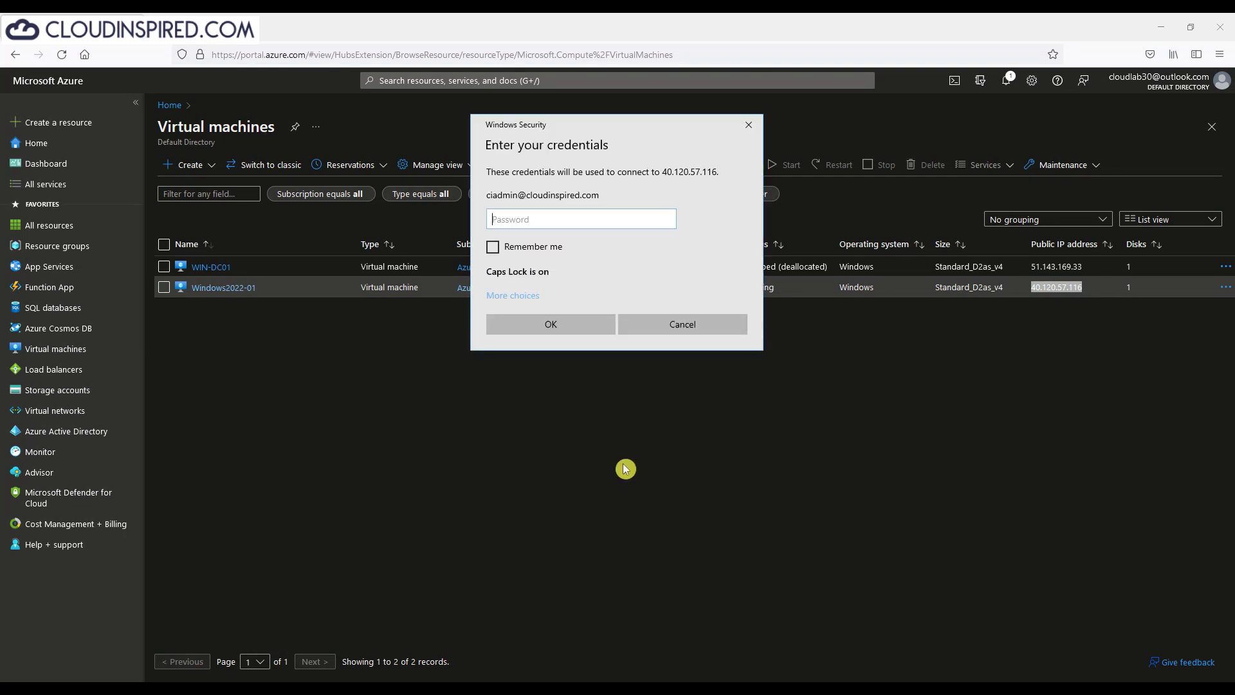
{"action": "type", "text": "************"}
{"action": "key", "text": "Return"}
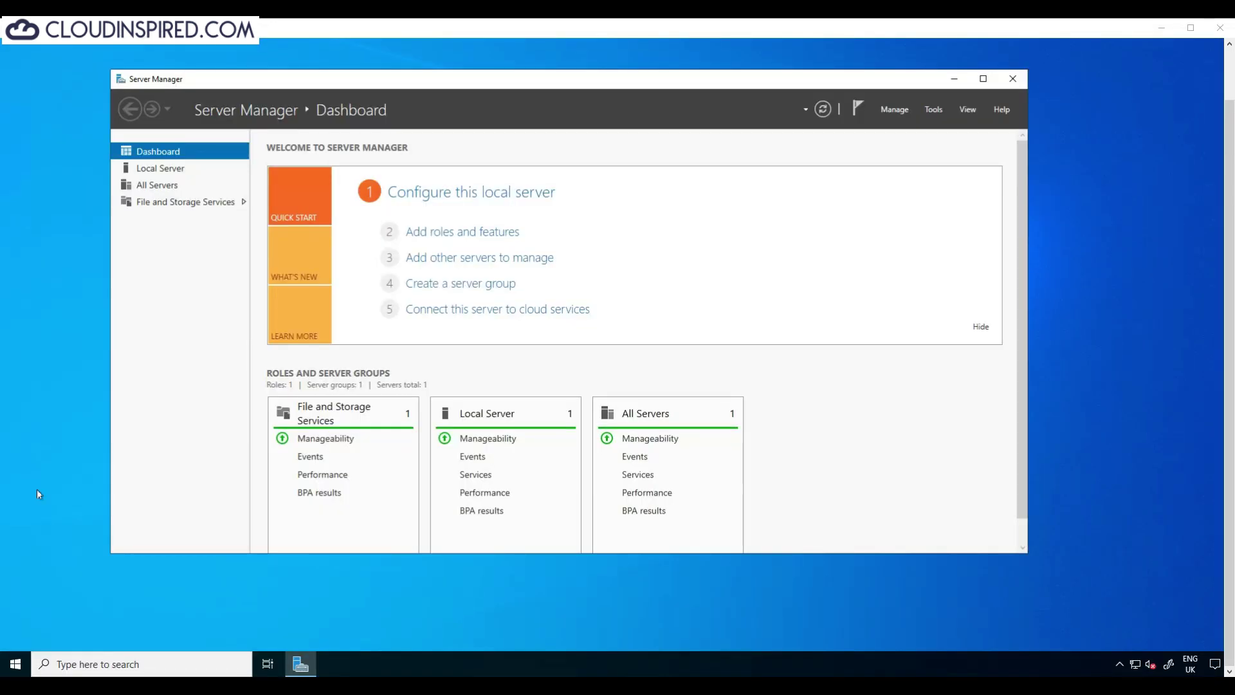
Step: Show Windows2022-01's Computer Name tab in System Properties, confirming the dscloudinspired.com domain membership
{"action": "right_click", "coordinate": [22, 659]}
{"action": "left_click", "coordinate": [132, 365]}
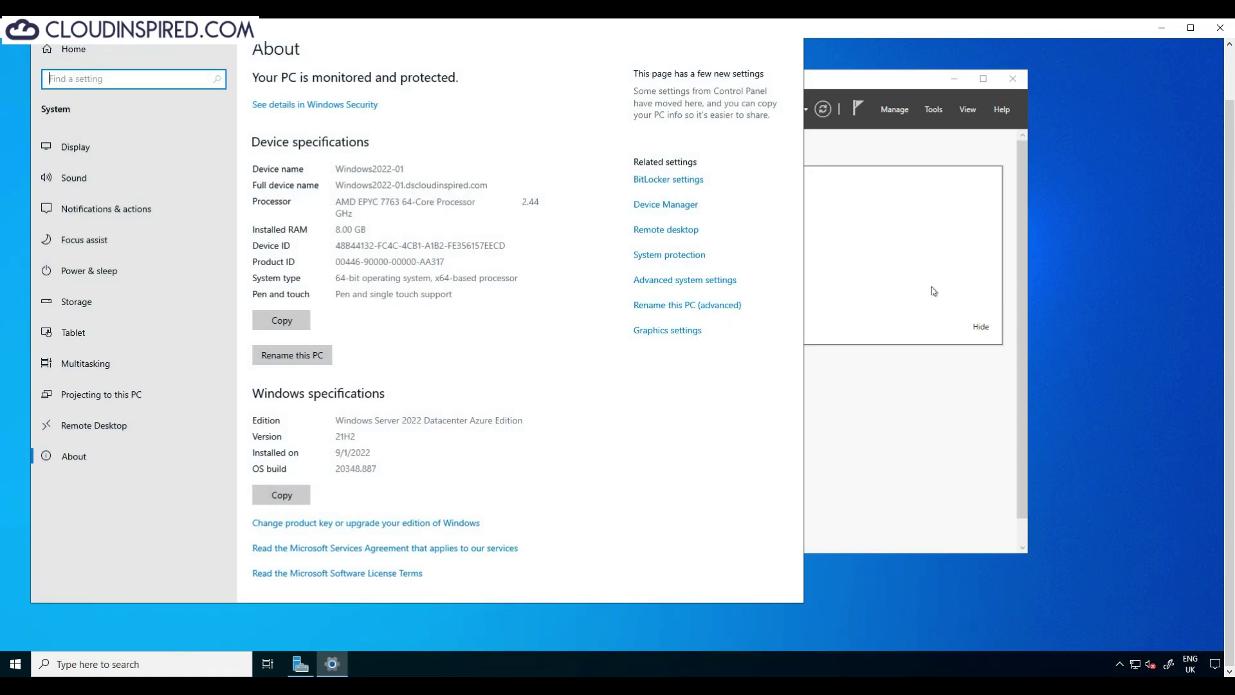
{"action": "left_click", "coordinate": [724, 281]}
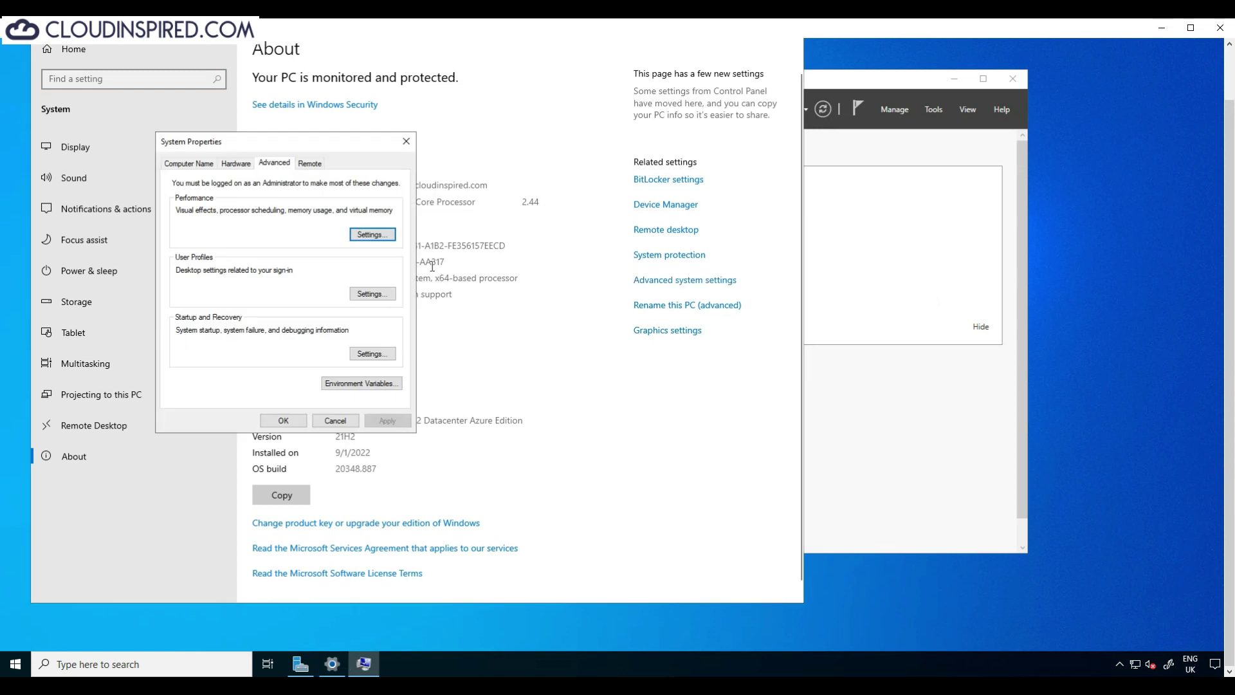
{"action": "left_click", "coordinate": [208, 166]}
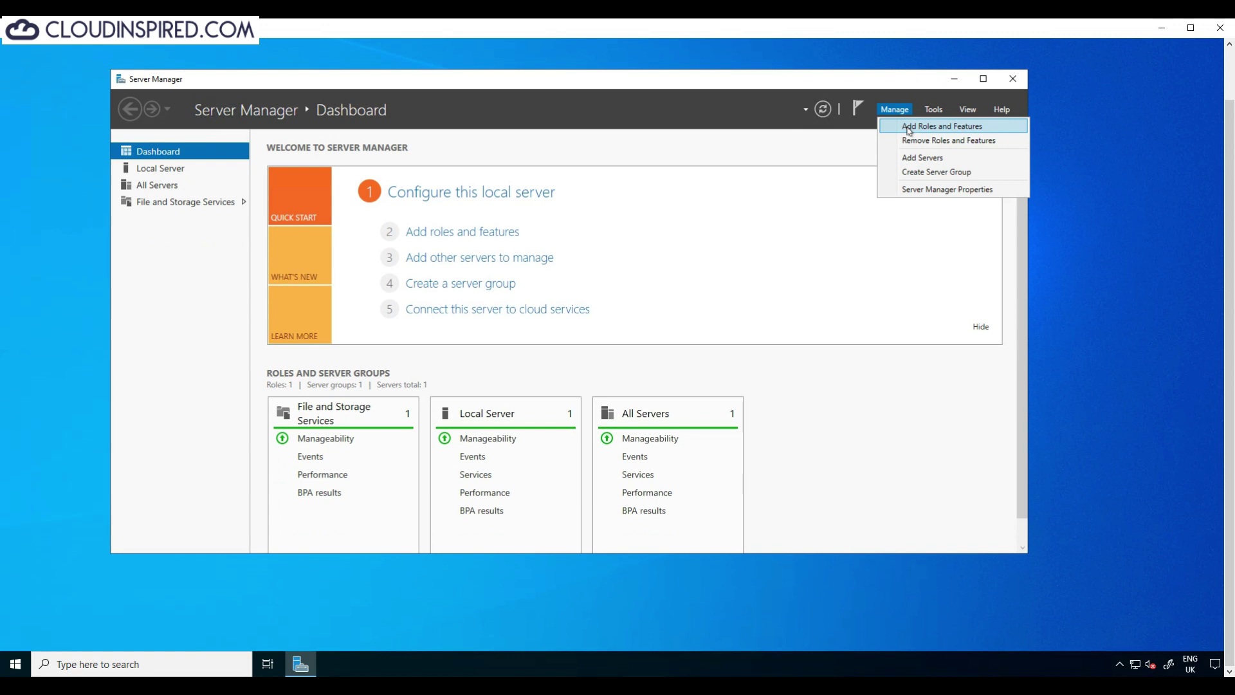
Step: Start a role-based Add Roles and Features install on the local server, skipping ahead to Features
{"action": "left_click", "coordinate": [909, 126]}
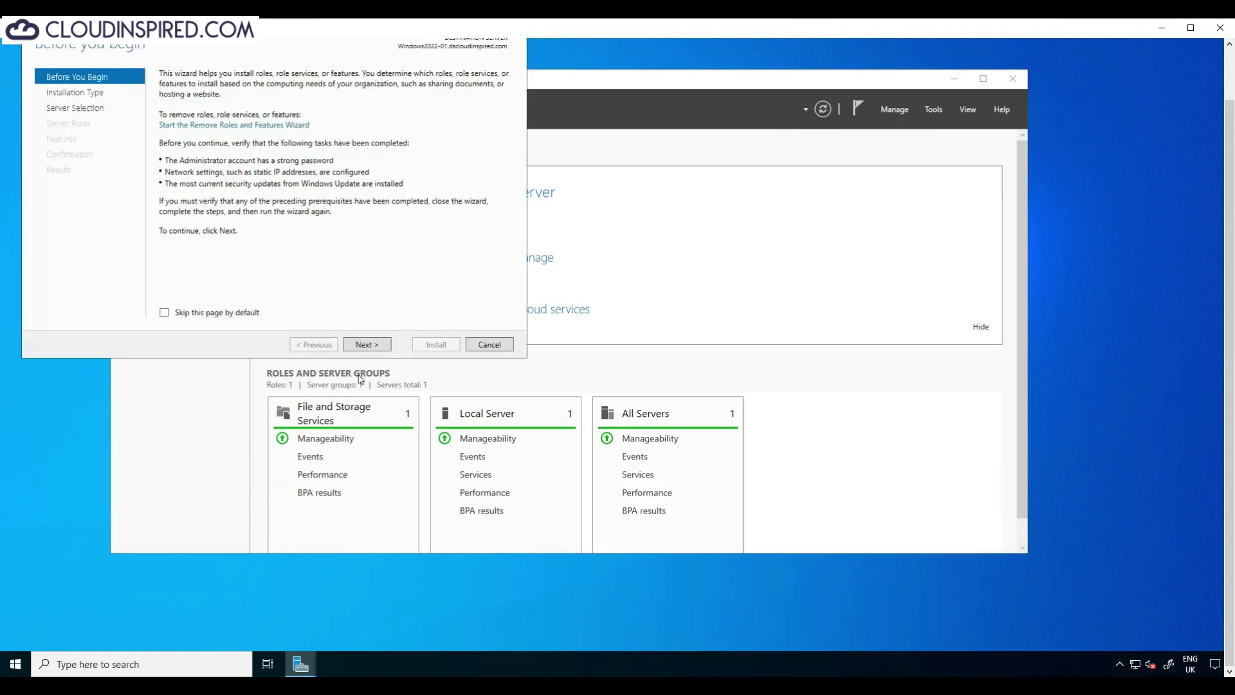
{"action": "scroll", "coordinate": [477, 51], "scroll_direction": "up", "scroll_amount": 1}
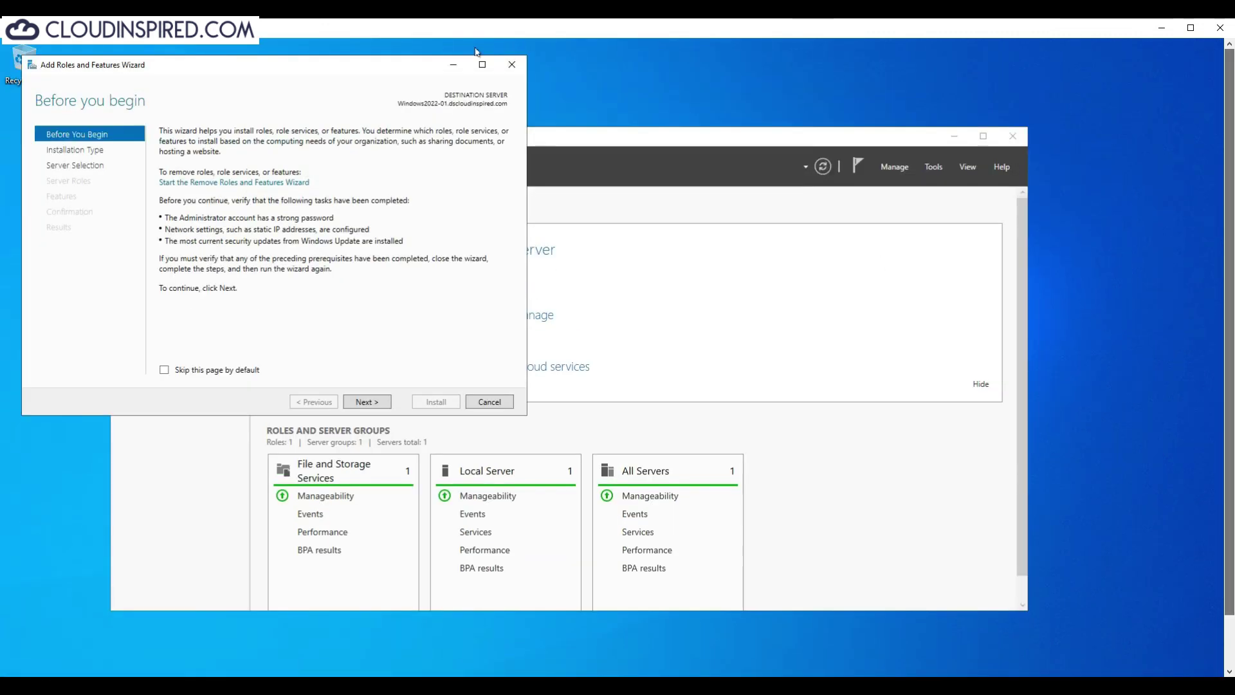
{"action": "left_click_drag", "start_coordinate": [369, 62], "coordinate": [659, 179]}
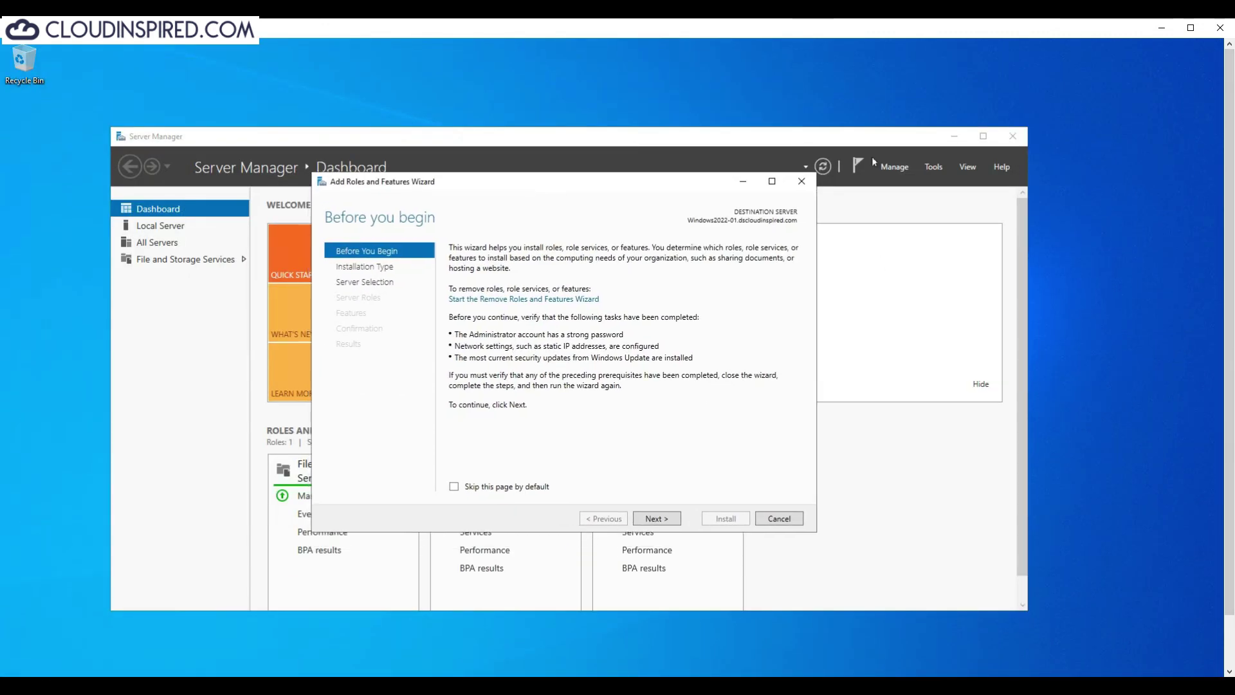
{"action": "scroll", "coordinate": [656, 460], "scroll_direction": "down", "scroll_amount": 1}
{"action": "left_click", "coordinate": [662, 462]}
{"action": "left_click", "coordinate": [663, 463]}
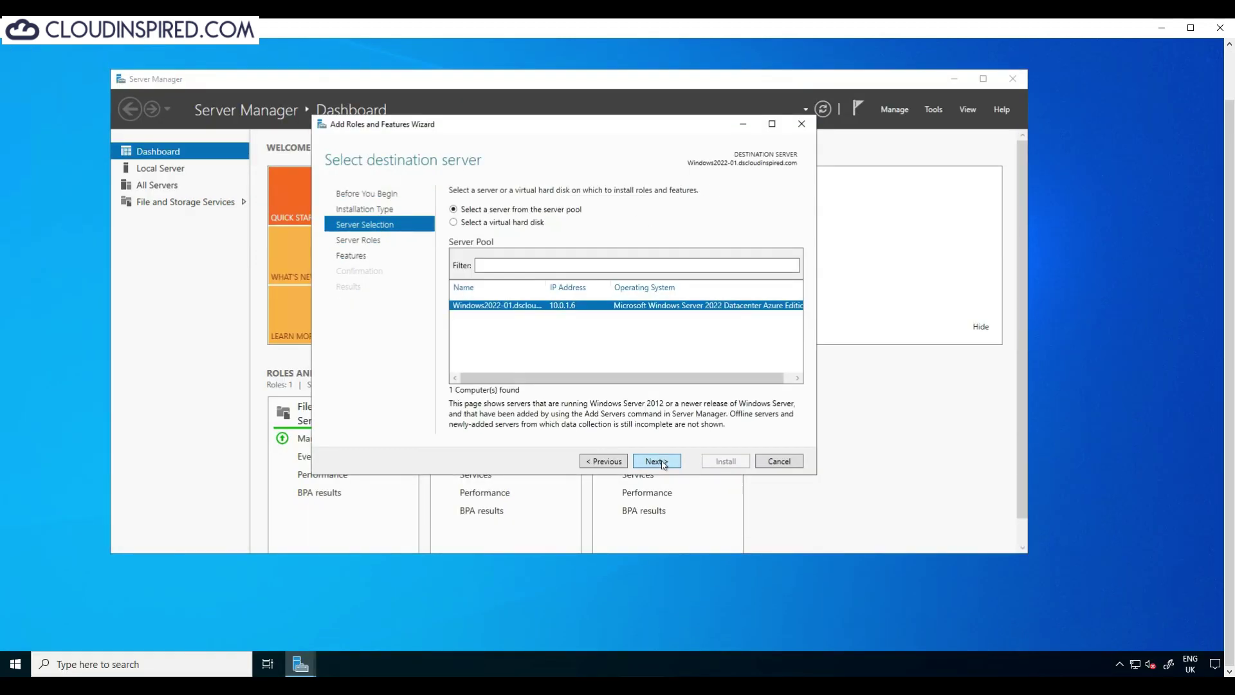
{"action": "left_click", "coordinate": [663, 463]}
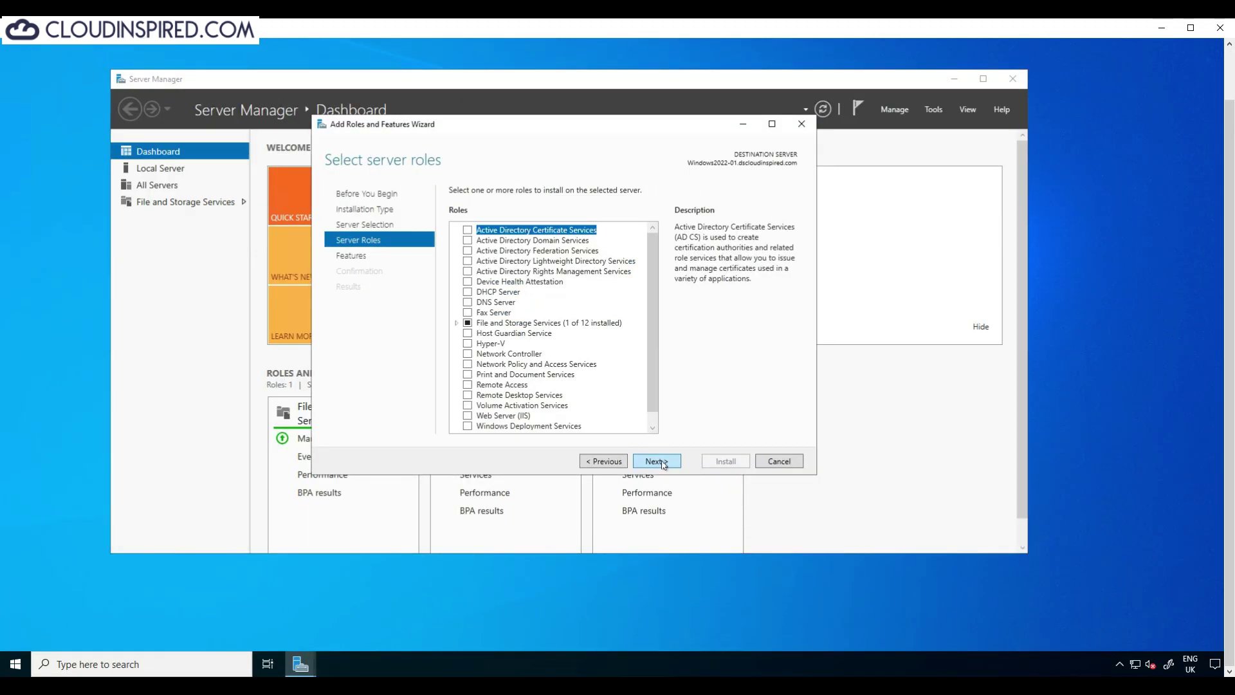
{"action": "left_click", "coordinate": [666, 463]}
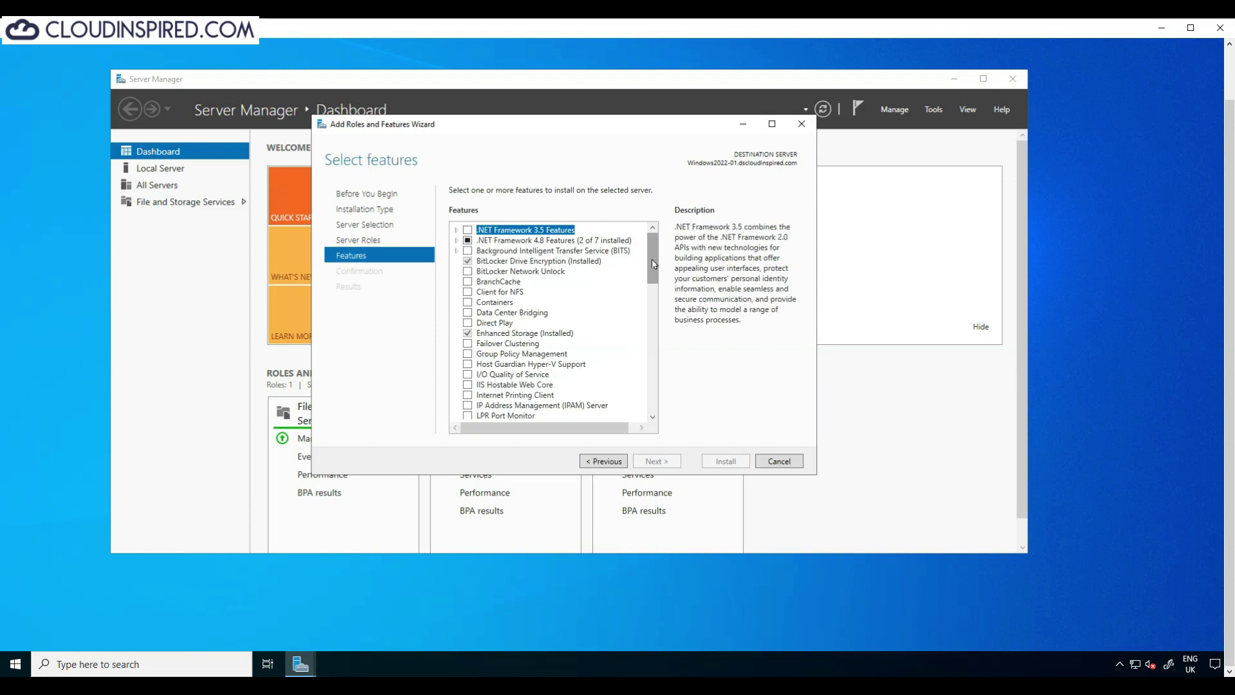
Step: Select Remote Server Administration Tools > Role Administration Tools > AD DS and AD LDS Tools and install
{"action": "left_click_drag", "start_coordinate": [653, 264], "coordinate": [654, 332]}
{"action": "left_click", "coordinate": [456, 292]}
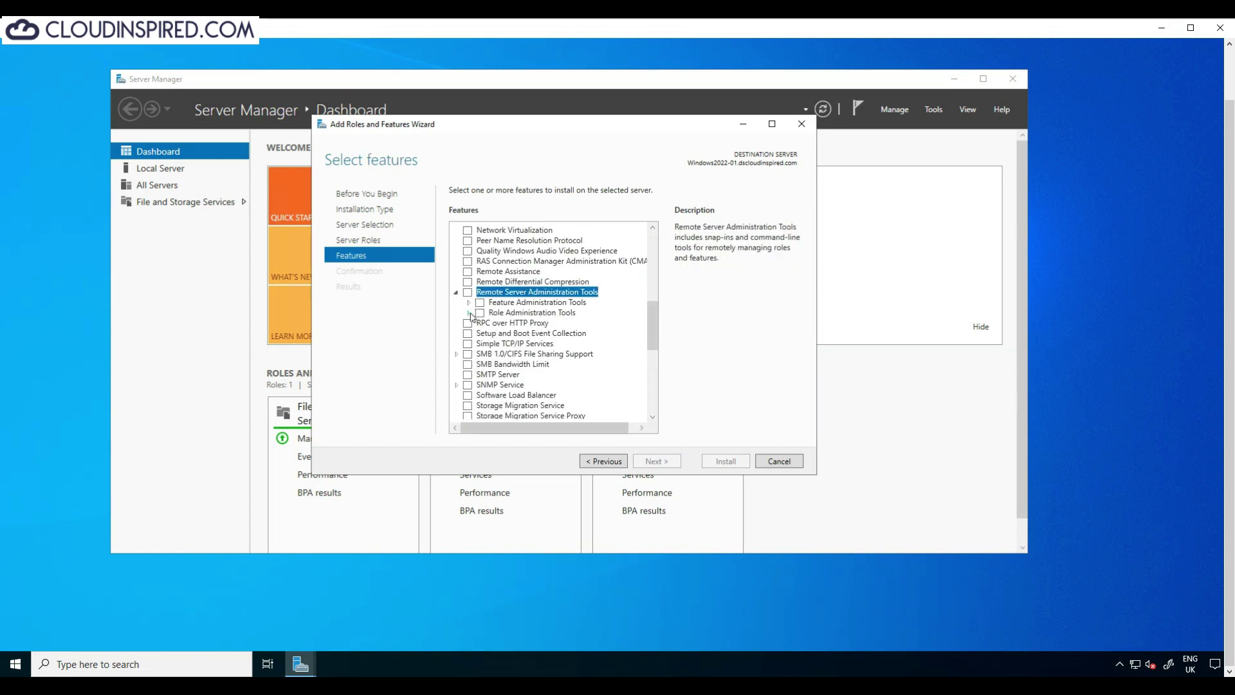
{"action": "left_click", "coordinate": [469, 313]}
{"action": "left_click", "coordinate": [492, 323]}
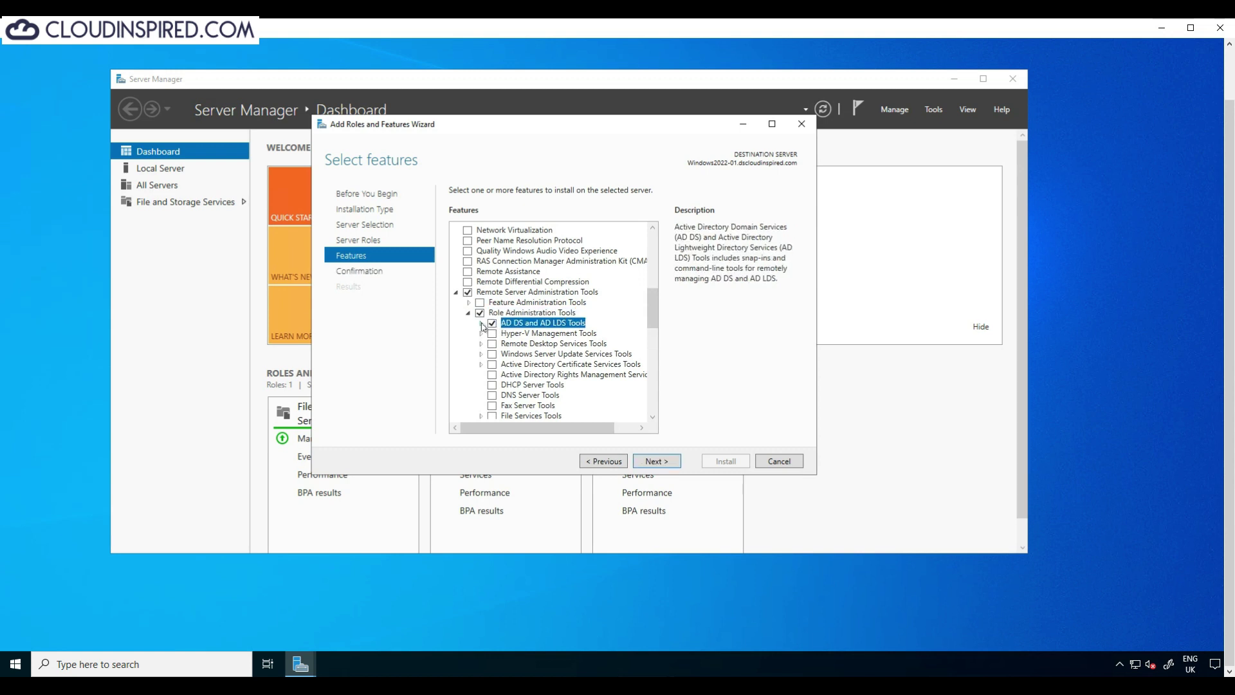
{"action": "left_click", "coordinate": [481, 323]}
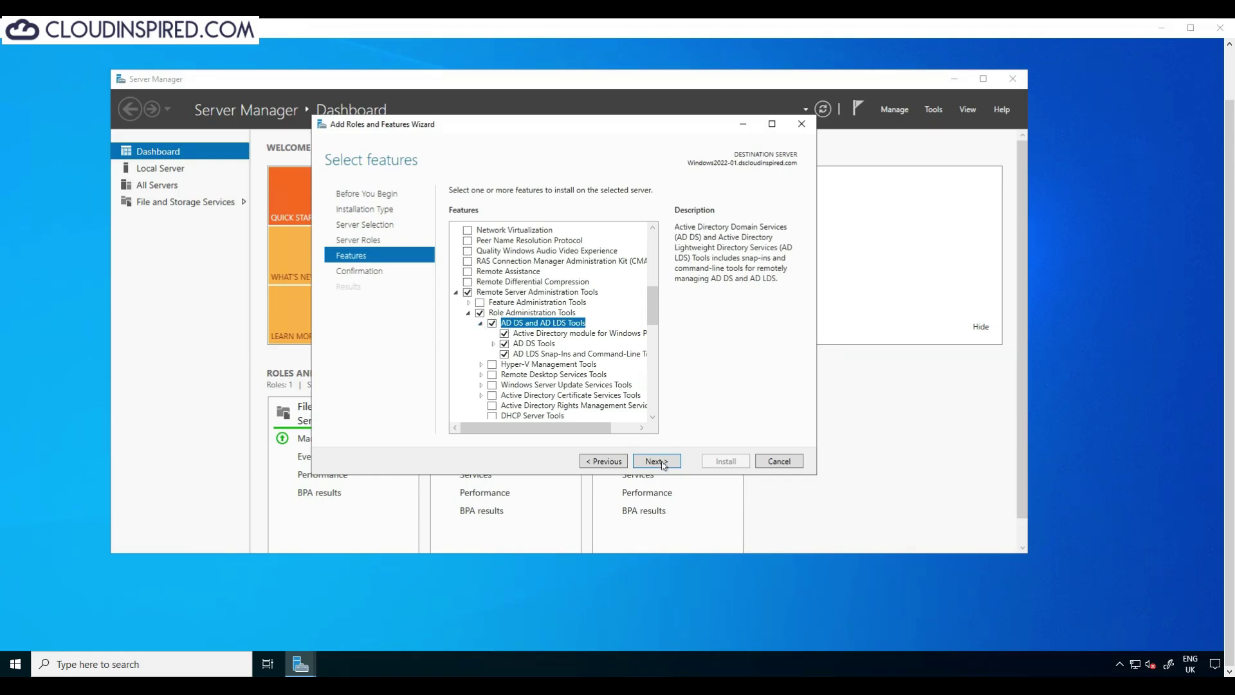
{"action": "left_click", "coordinate": [826, 644]}
{"action": "left_click", "coordinate": [726, 462]}
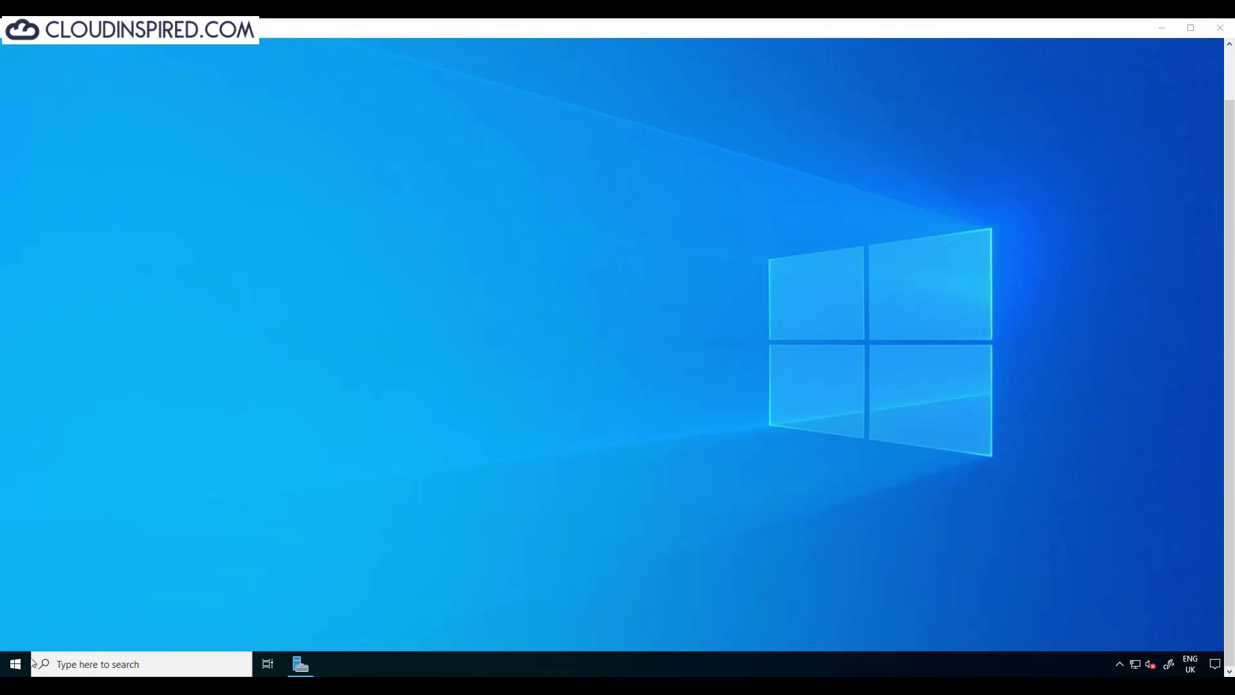
Step: Launch Active Directory Users and Computers, enlarge it, and expand the dscloudinspired.com domain
{"action": "left_click", "coordinate": [16, 664]}
{"action": "left_click", "coordinate": [186, 419]}
{"action": "scroll", "coordinate": [180, 418], "scroll_direction": "down", "scroll_amount": 4}
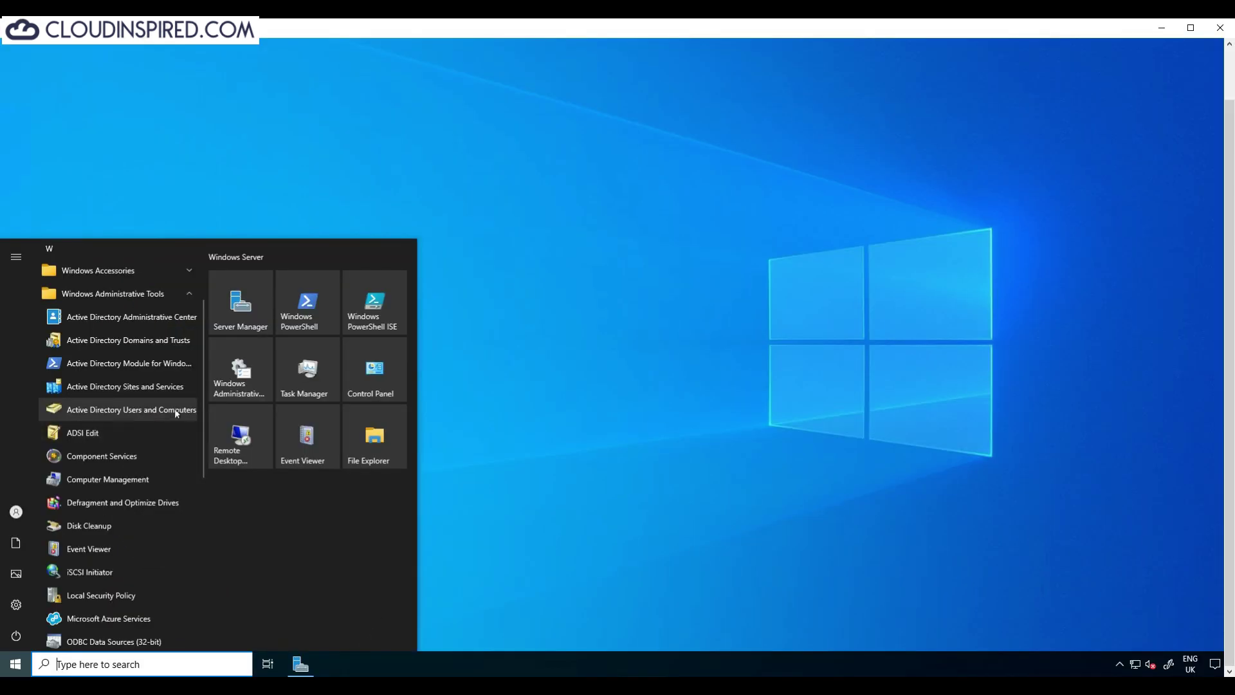
{"action": "left_click", "coordinate": [643, 523]}
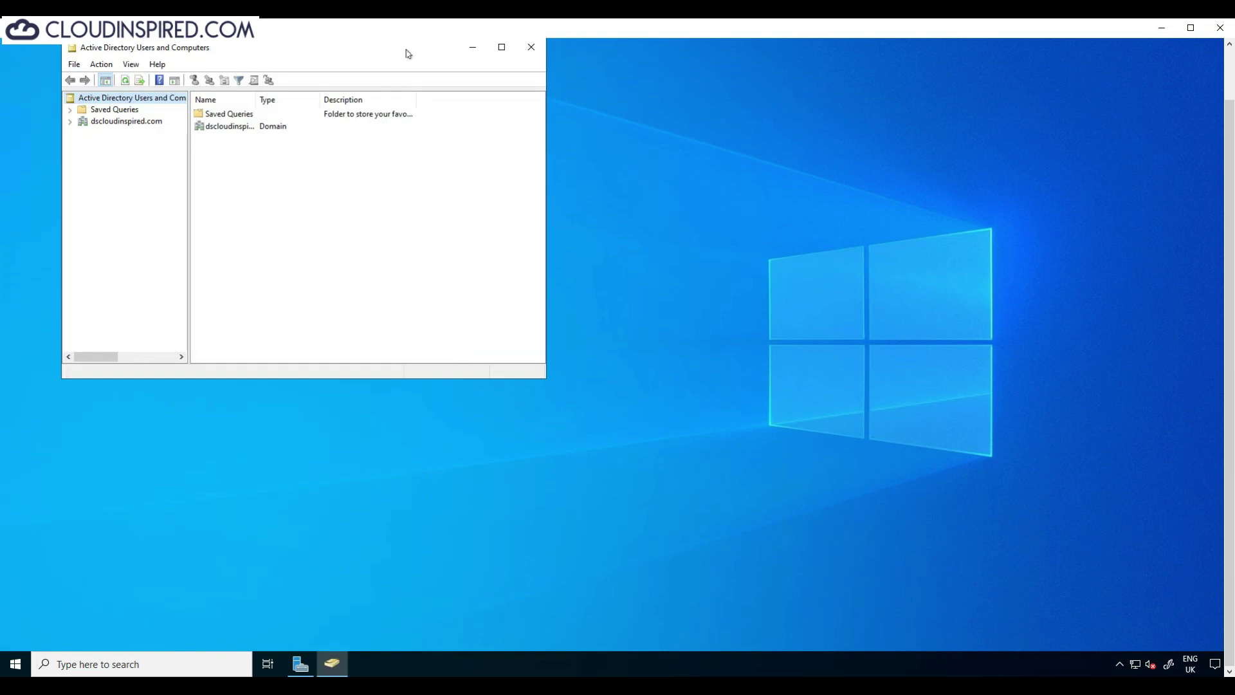
{"action": "left_click_drag", "start_coordinate": [630, 435], "coordinate": [941, 543]}
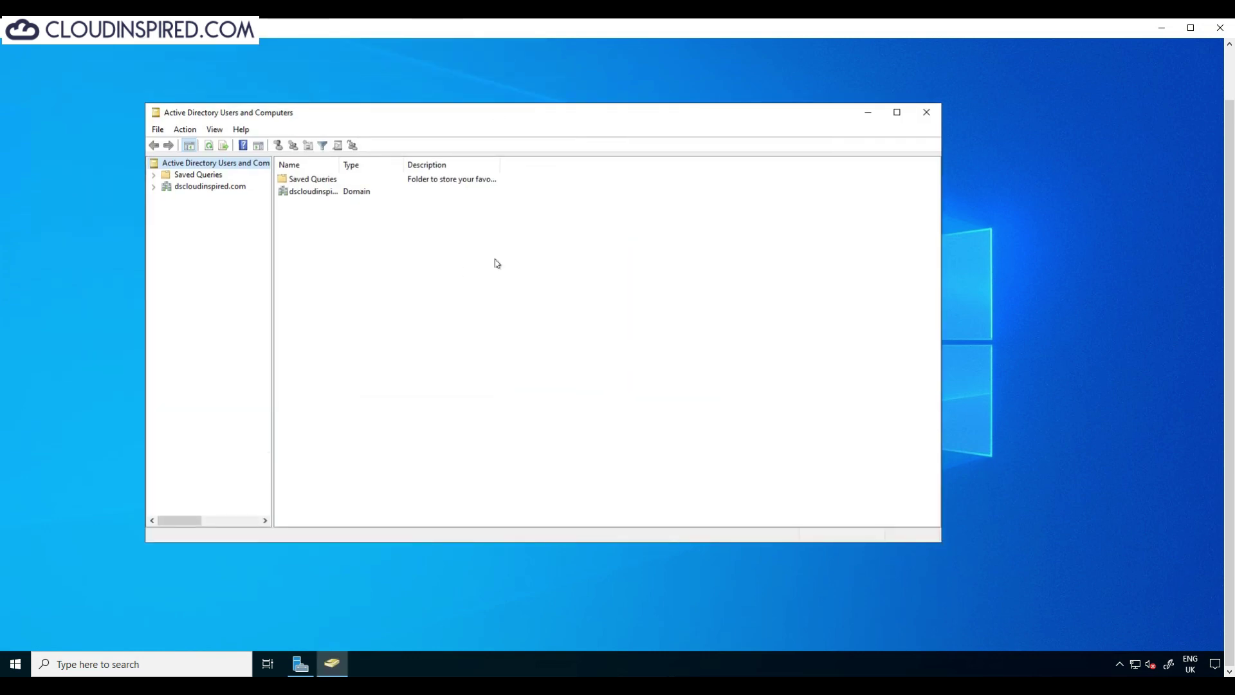
{"action": "left_click_drag", "start_coordinate": [340, 165], "coordinate": [381, 164]}
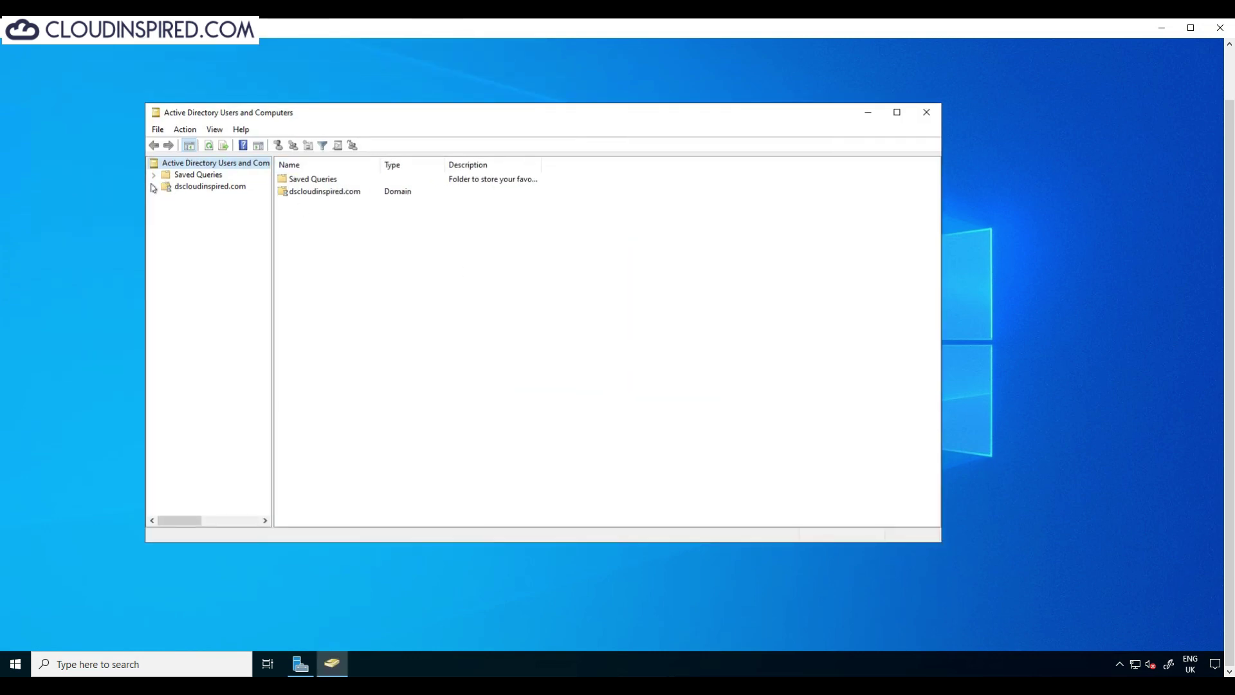
{"action": "left_click", "coordinate": [153, 187]}
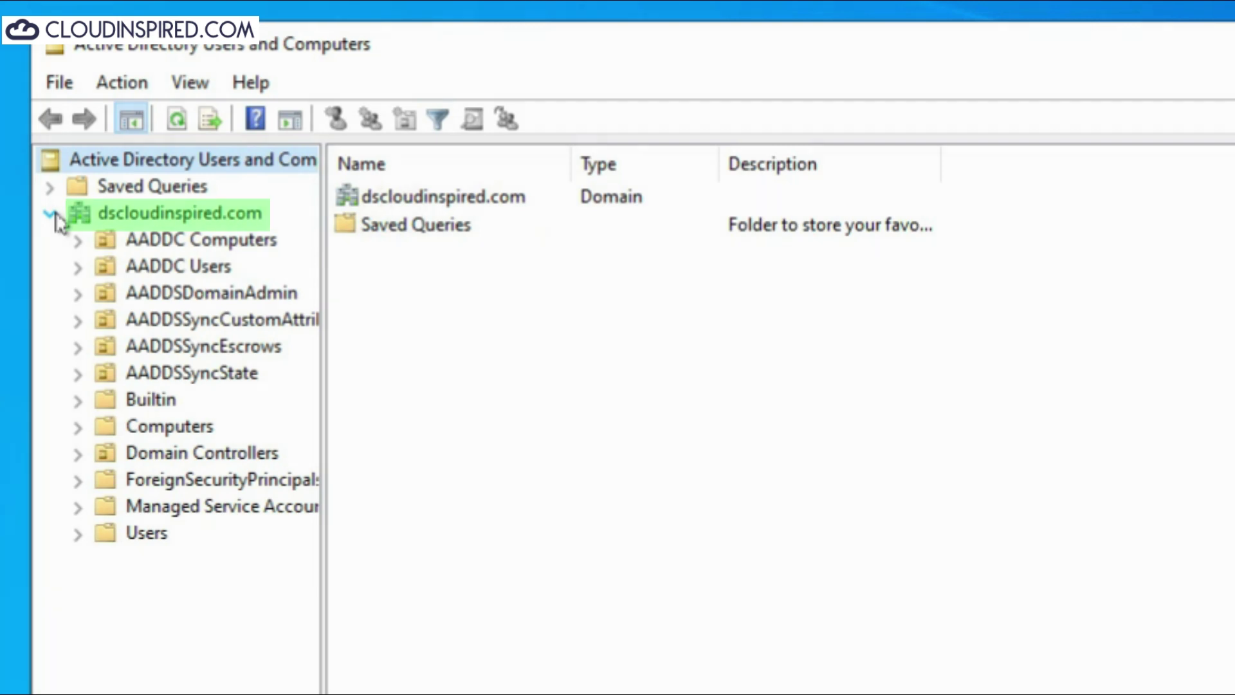
Step: Review Windows2022-01's operating system and group membership in AADDC Computers, then list AADDC Users
{"action": "left_click", "coordinate": [241, 243]}
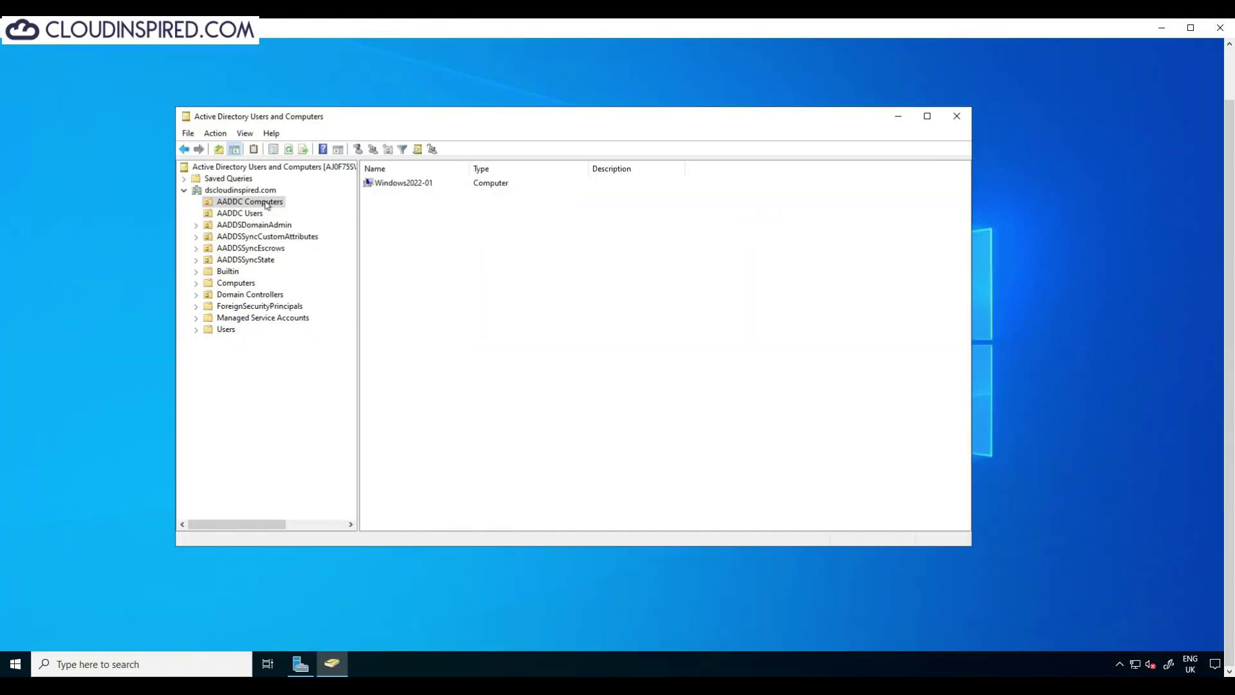
{"action": "right_click", "coordinate": [393, 183]}
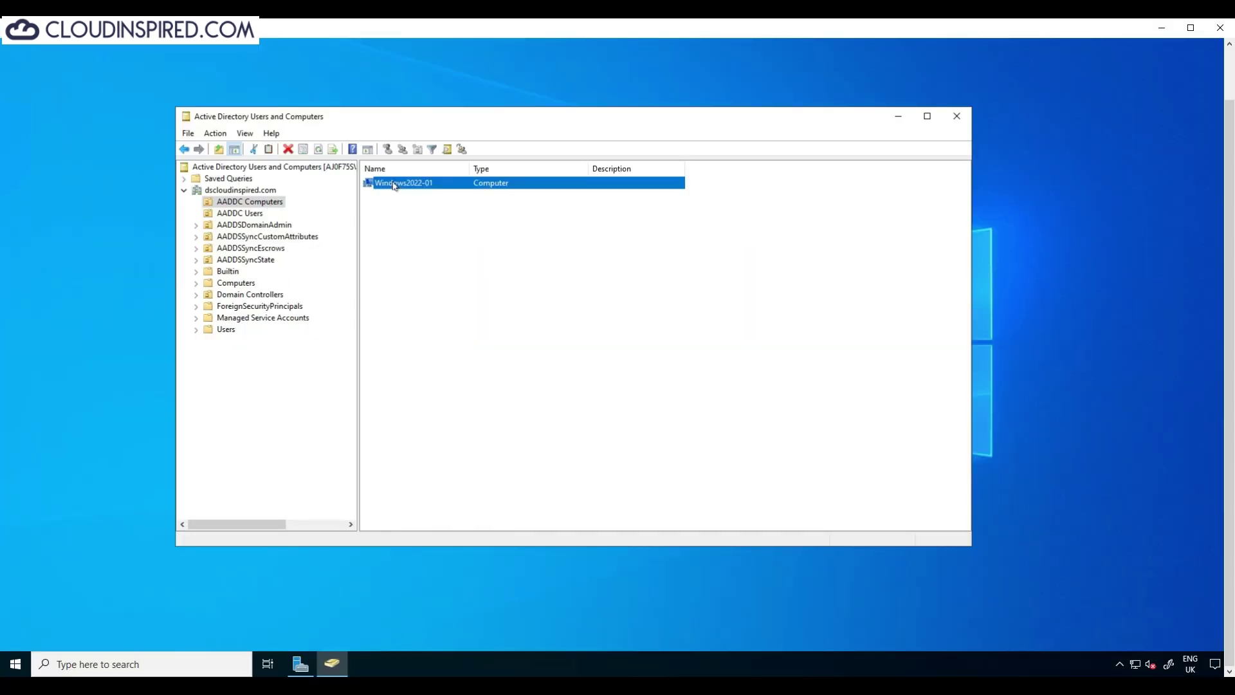
{"action": "left_click", "coordinate": [434, 317]}
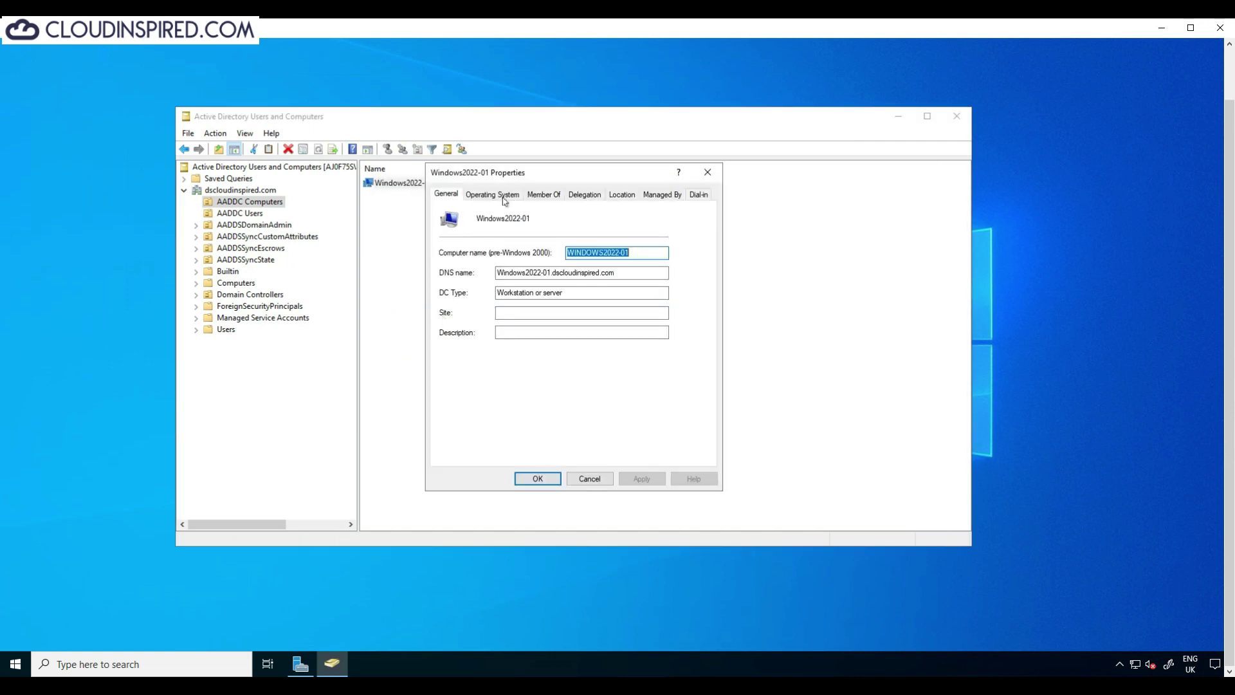
{"action": "left_click", "coordinate": [505, 196]}
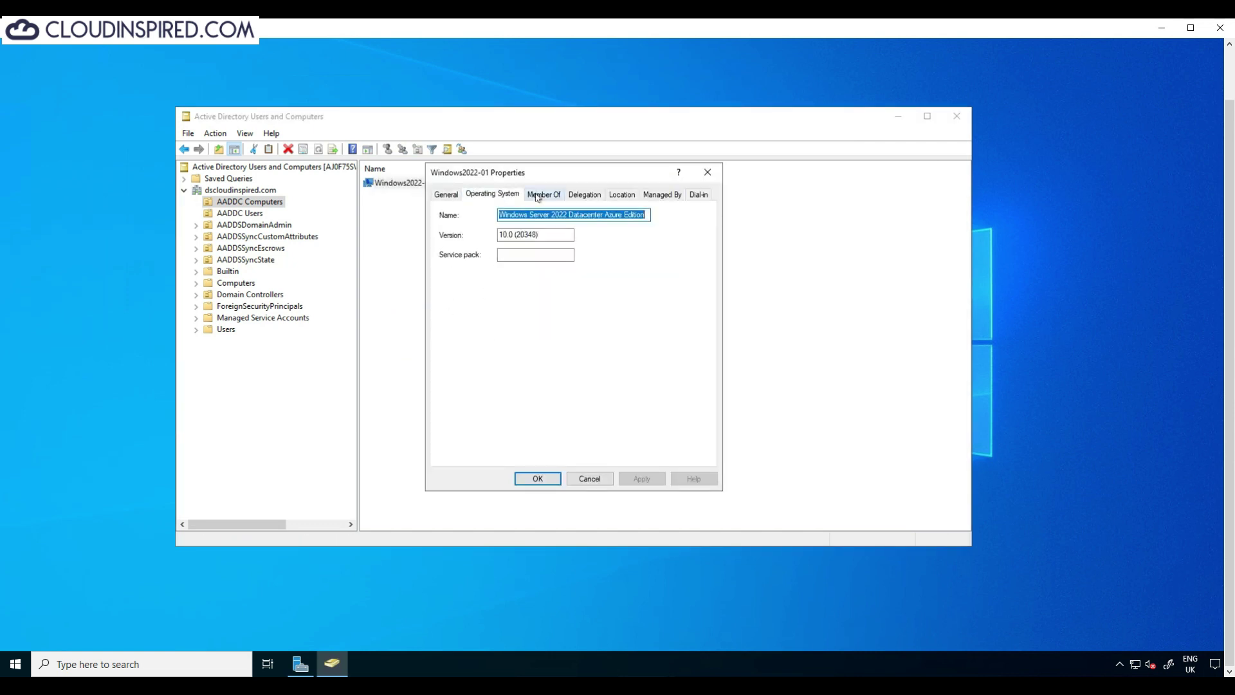
{"action": "left_click", "coordinate": [538, 196]}
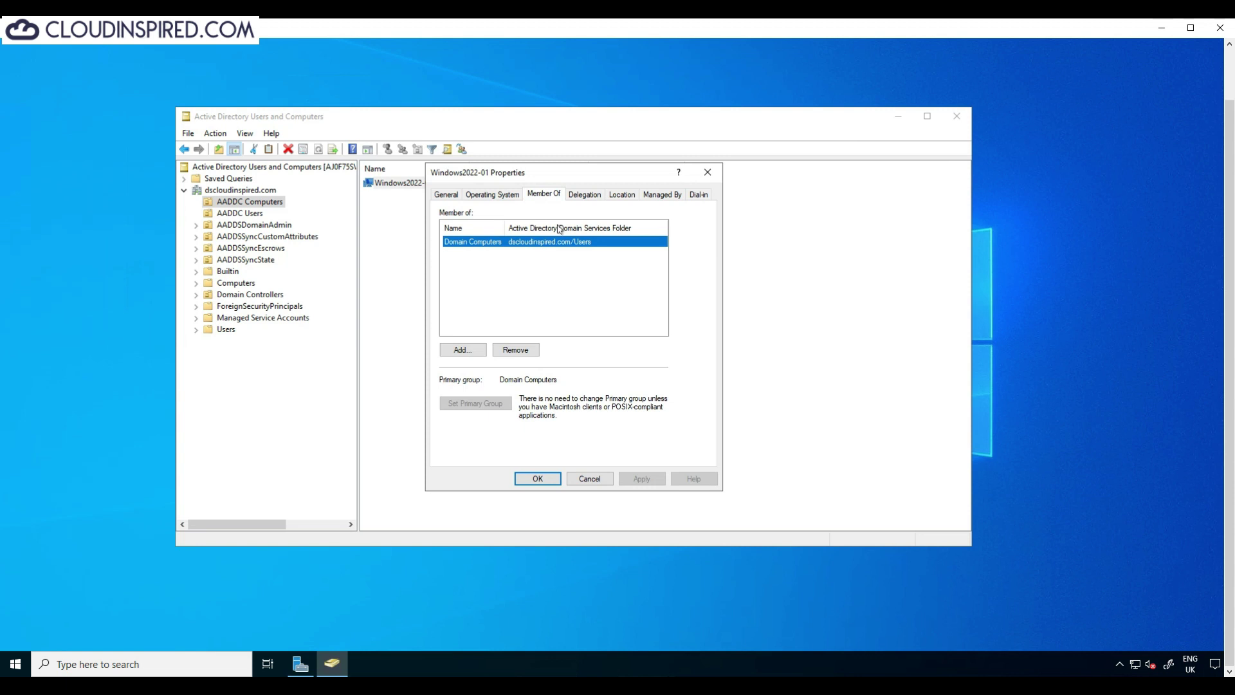
{"action": "left_click", "coordinate": [595, 477]}
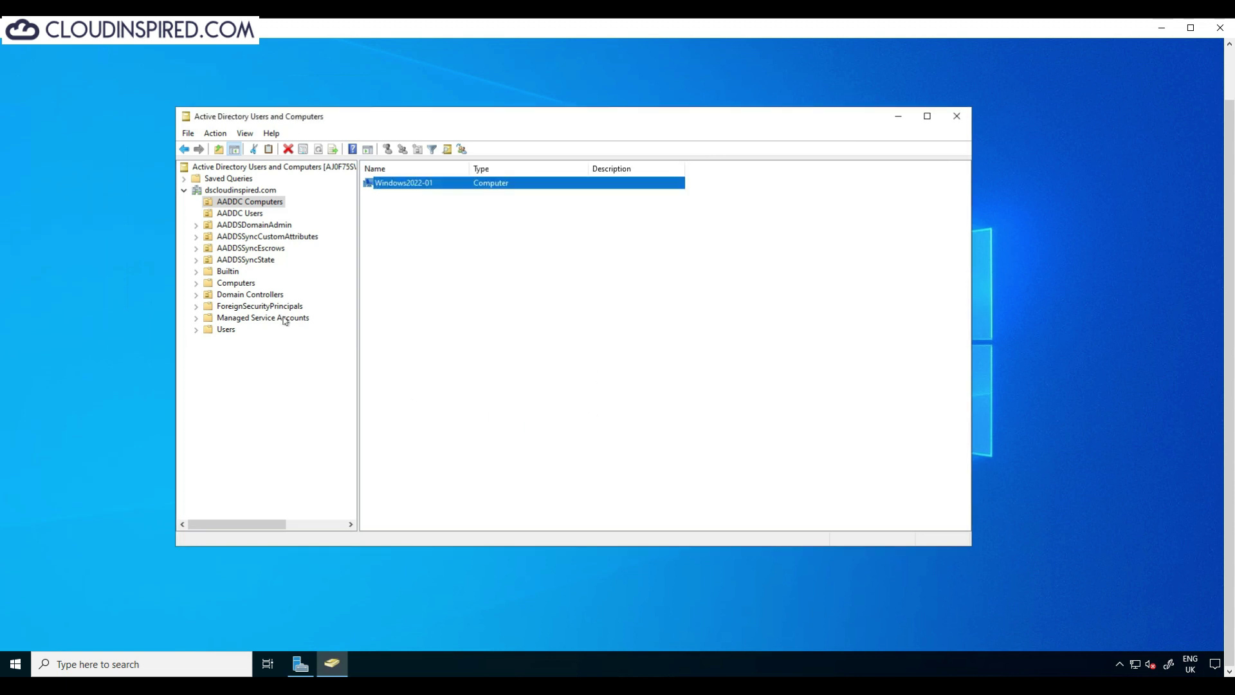
{"action": "left_click", "coordinate": [253, 215]}
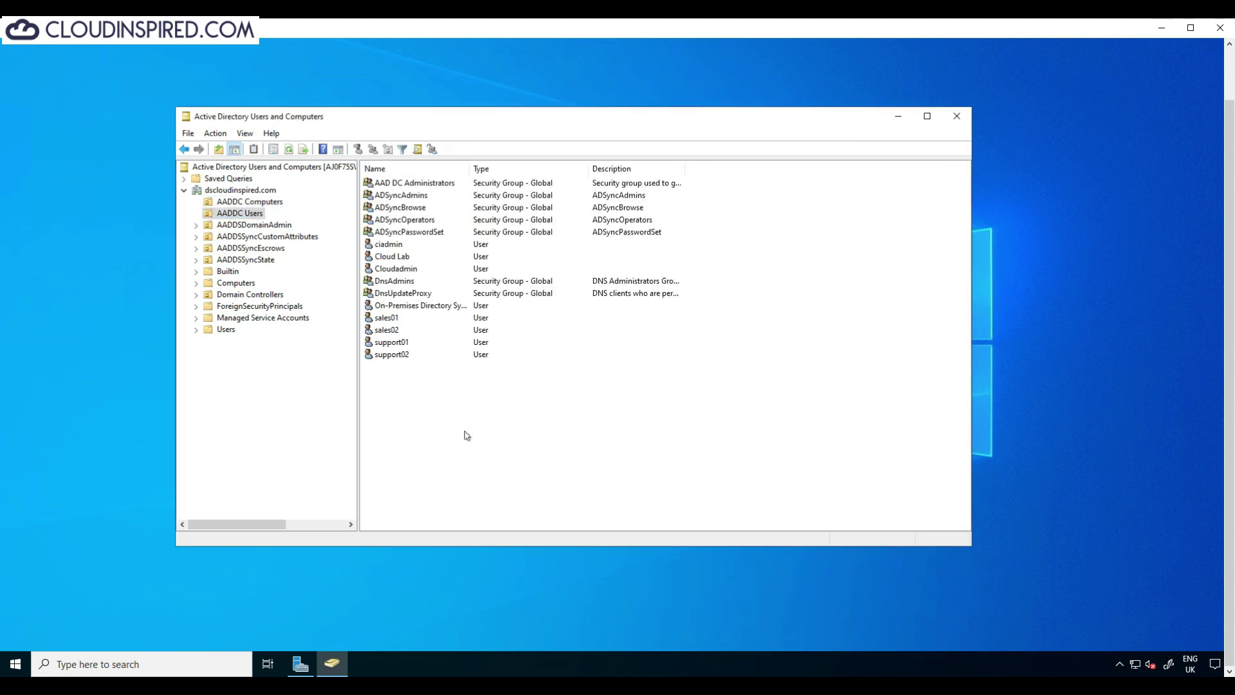
{"action": "right_click", "coordinate": [389, 317]}
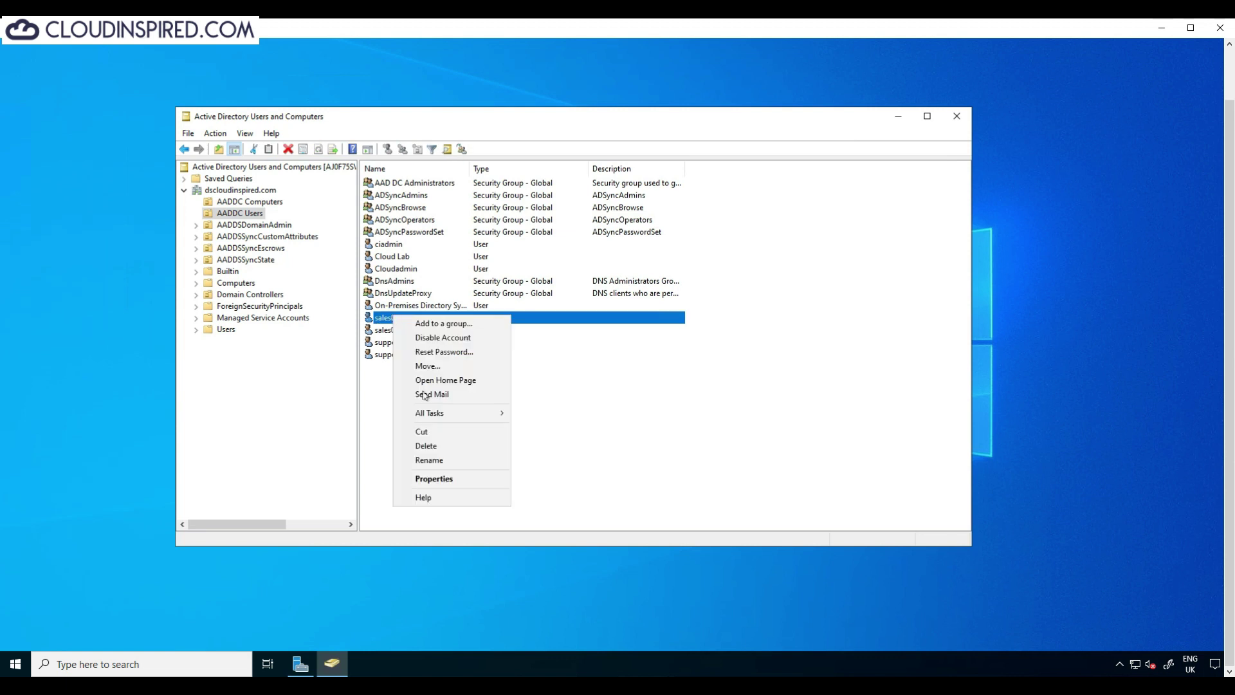
{"action": "left_click", "coordinate": [449, 487]}
{"action": "left_click", "coordinate": [493, 222]}
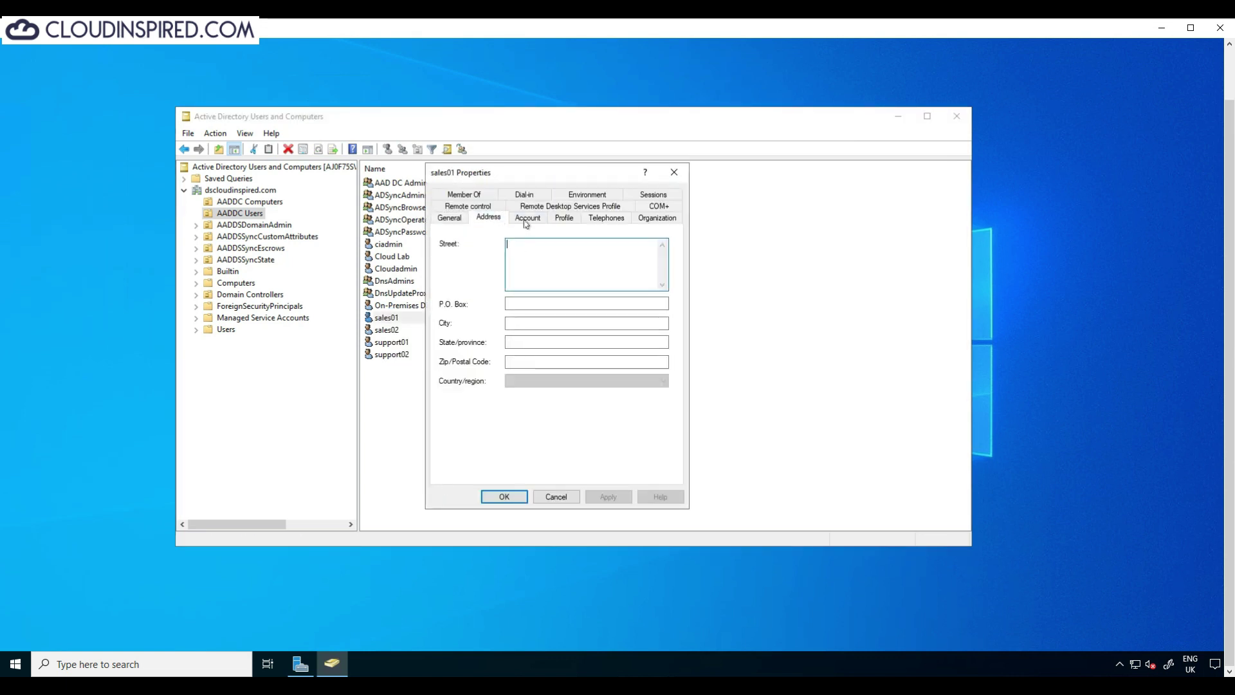
{"action": "left_click", "coordinate": [527, 219]}
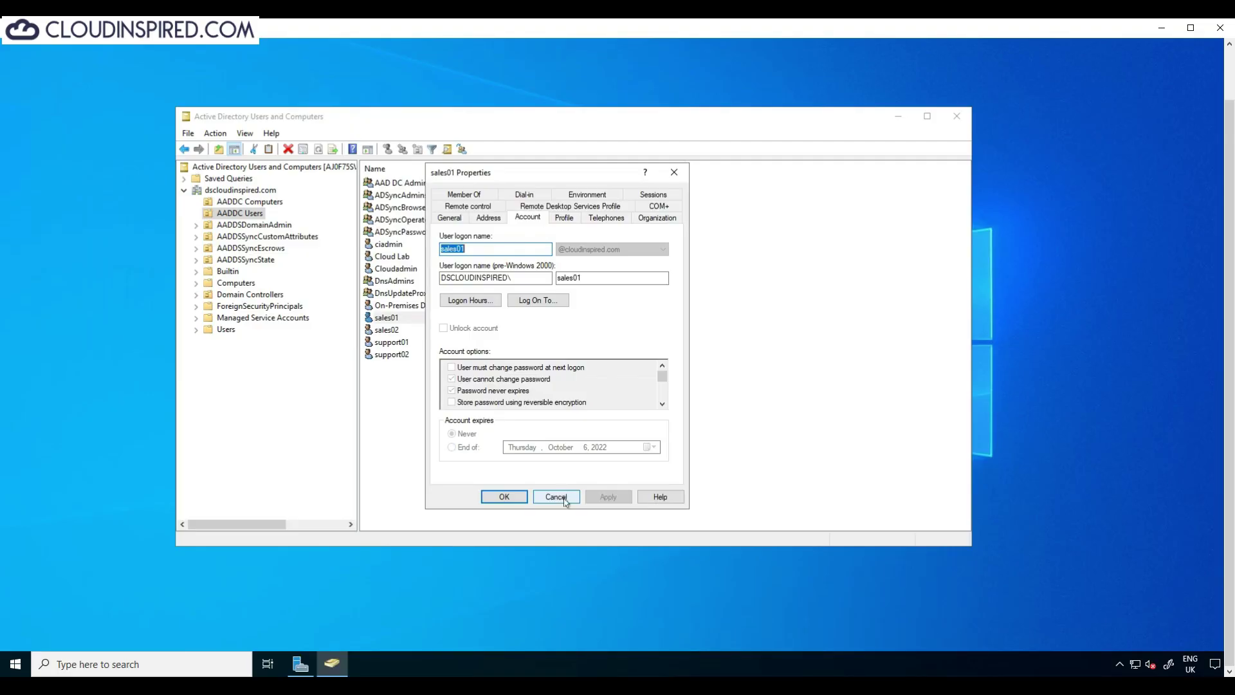
{"action": "left_click", "coordinate": [587, 692]}
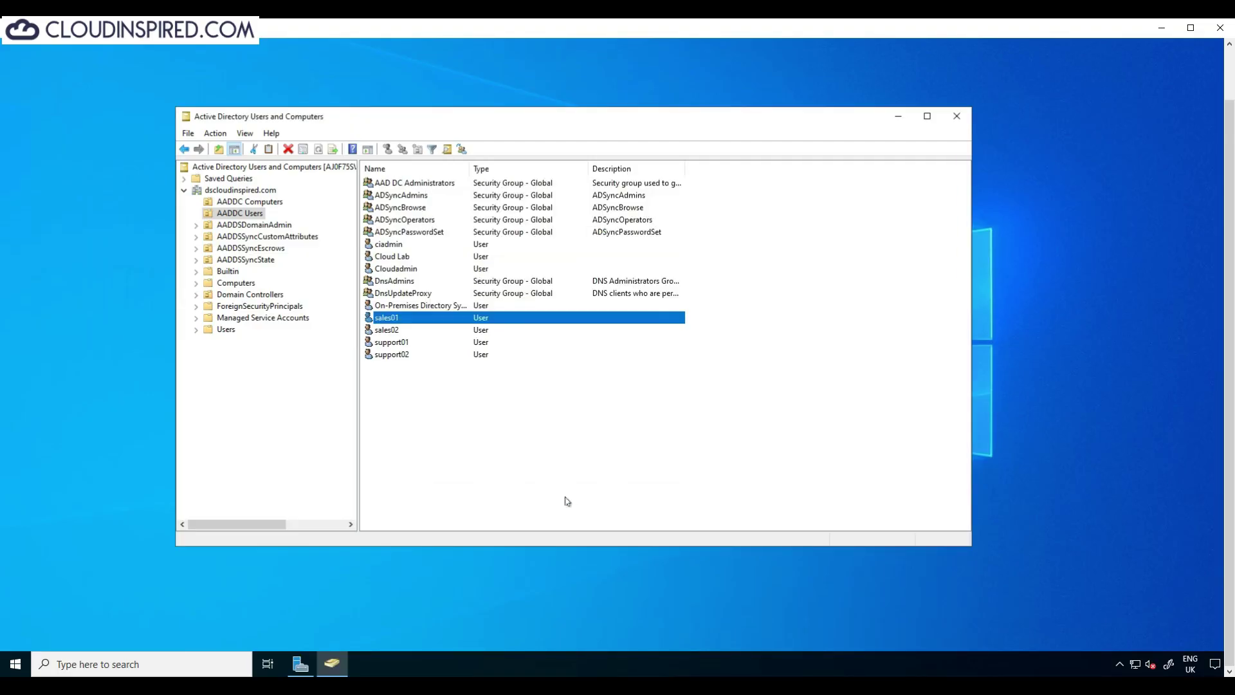
Step: Confirm domain controller AJ0F75SV-K1A0IO runs Windows Server 2019 Datacenter, then bring up the Start menu
{"action": "left_click", "coordinate": [548, 452]}
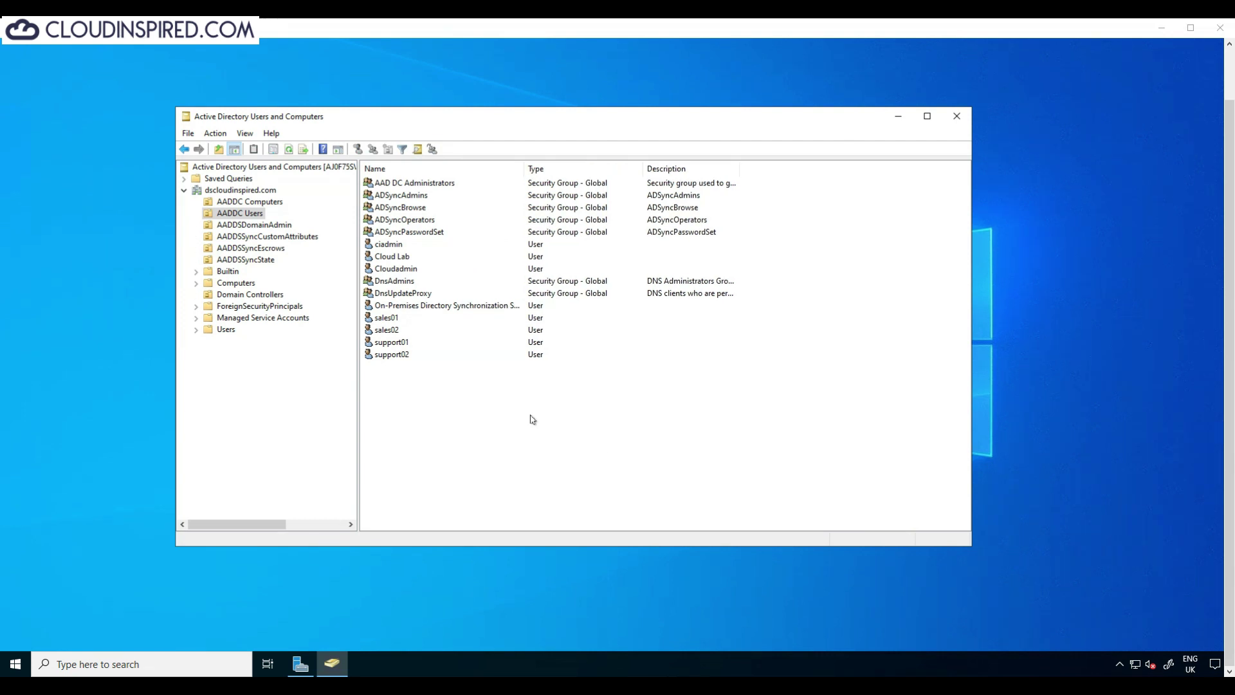
{"action": "left_click", "coordinate": [277, 295]}
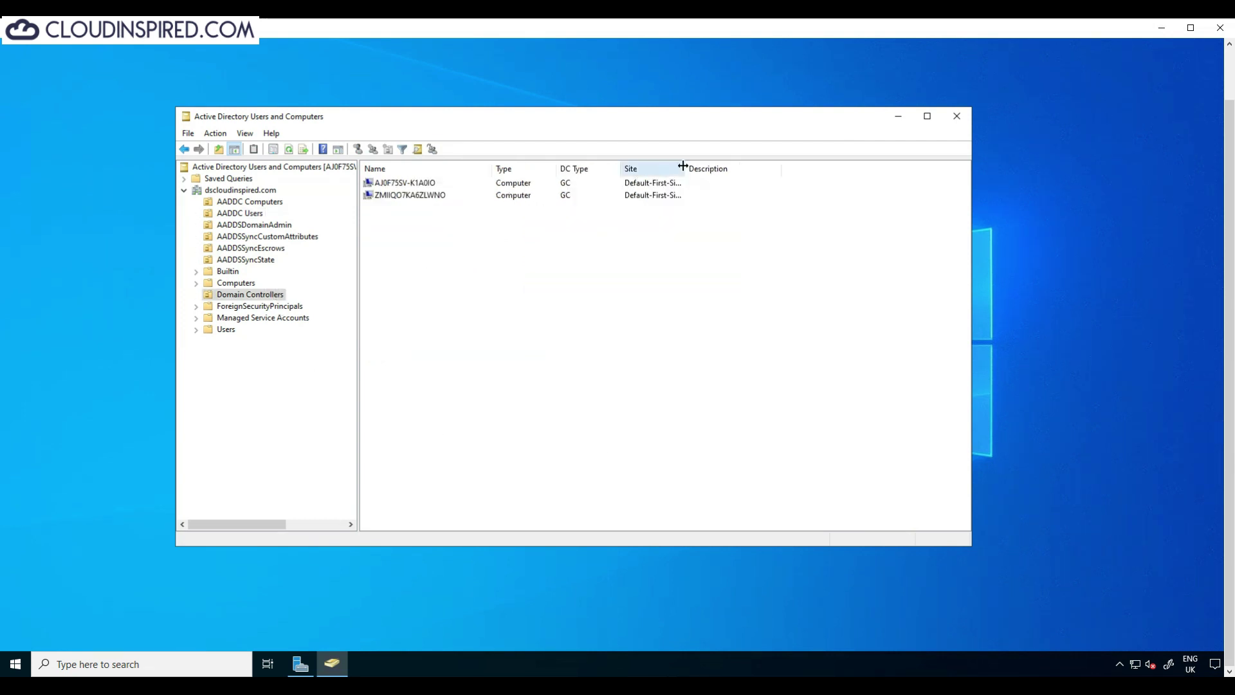
{"action": "left_click_drag", "start_coordinate": [685, 166], "coordinate": [784, 166]}
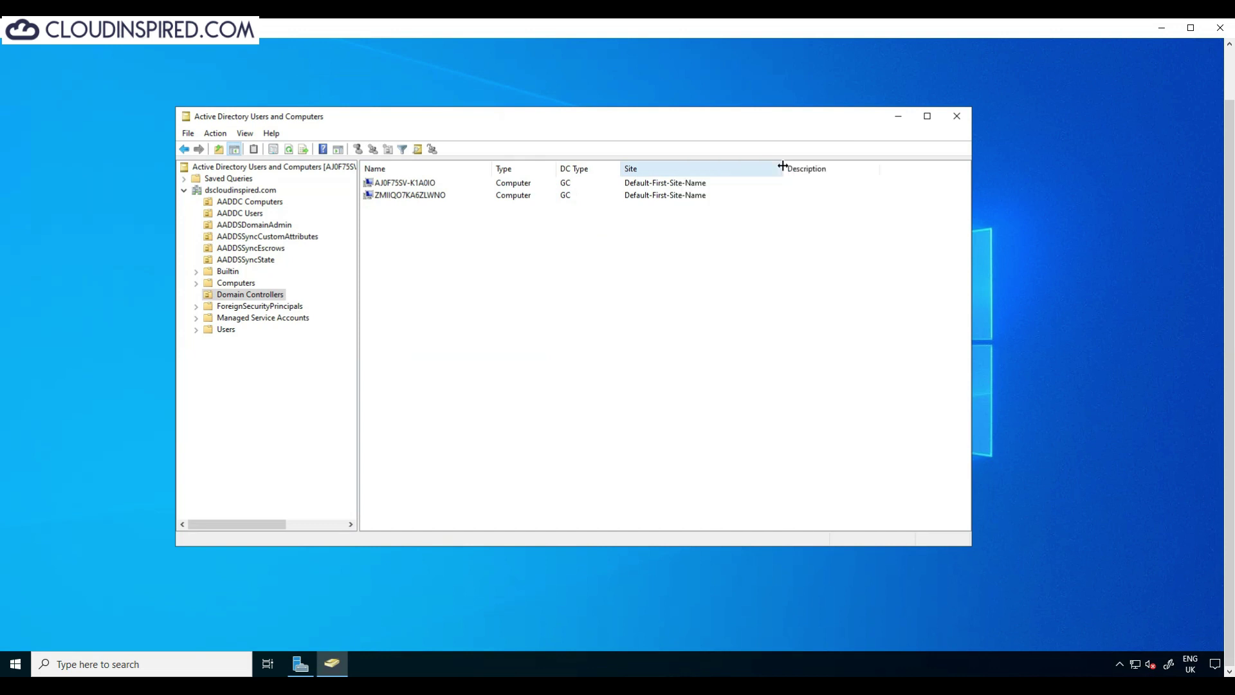
{"action": "right_click", "coordinate": [421, 185]}
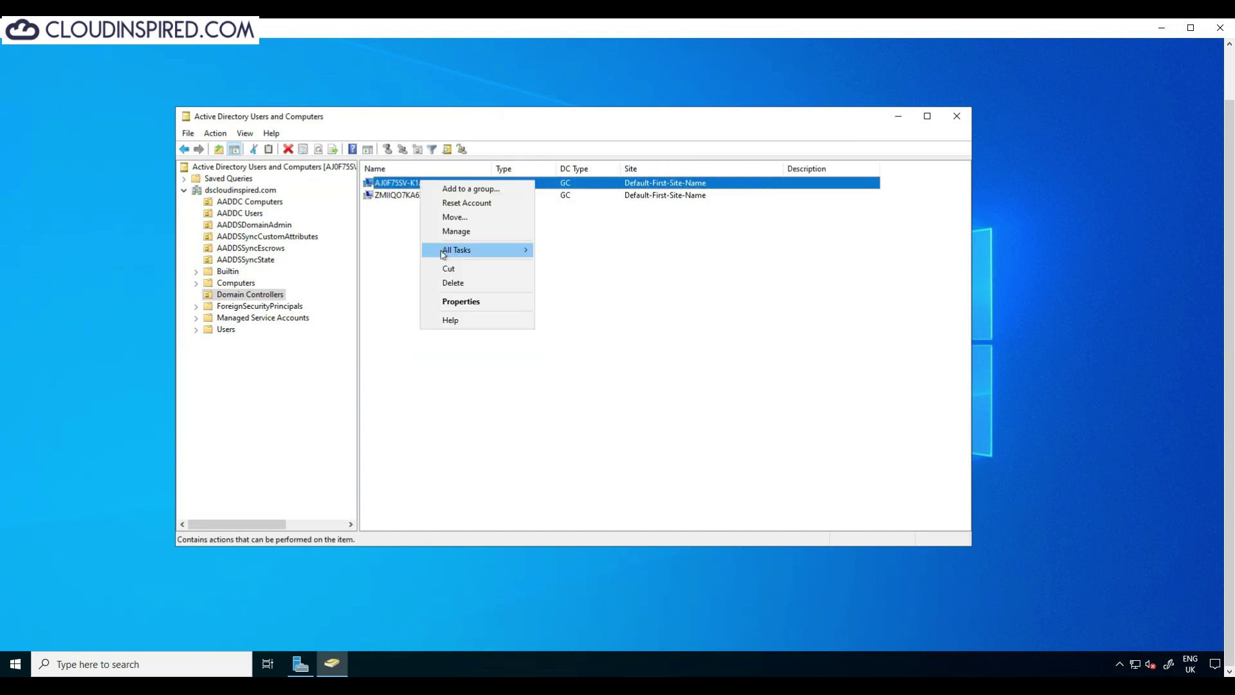
{"action": "left_click", "coordinate": [491, 303]}
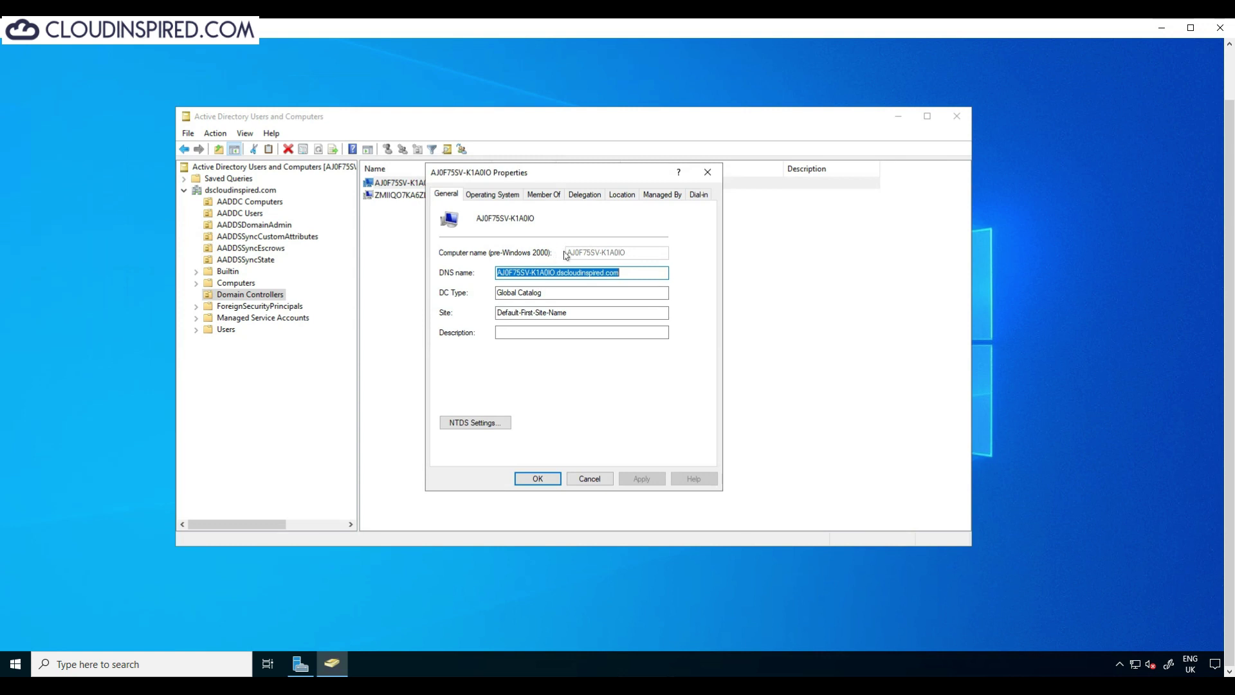
{"action": "left_click", "coordinate": [511, 197]}
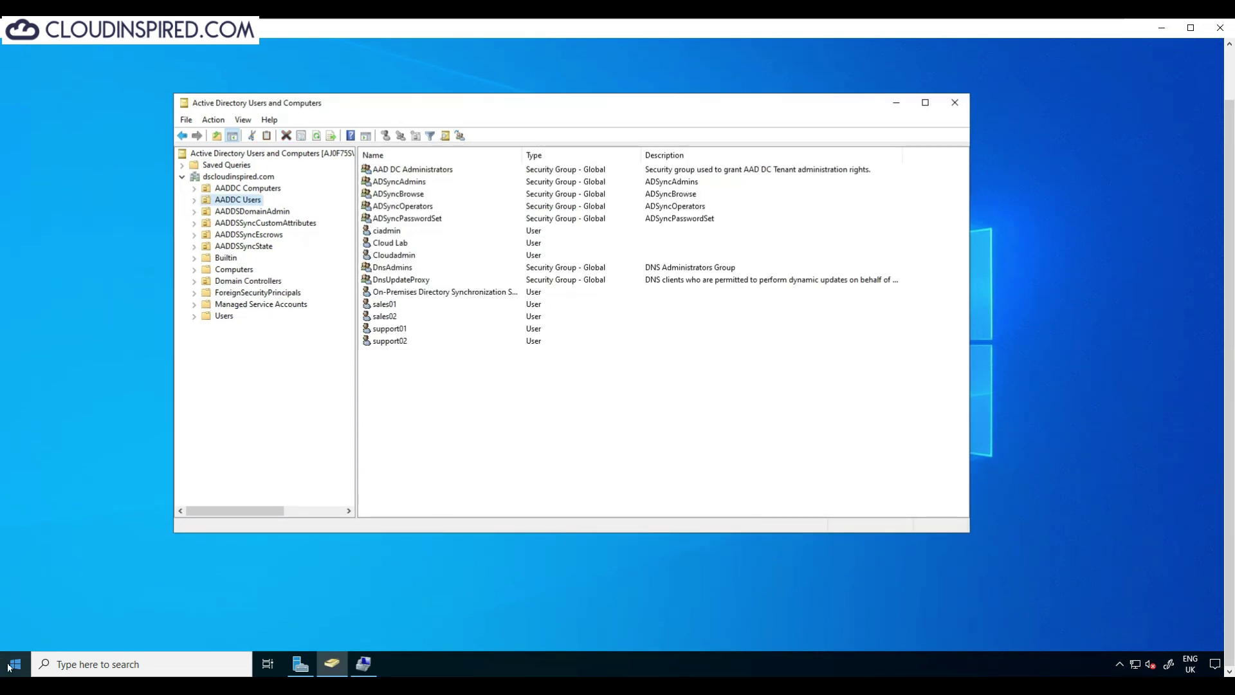
{"action": "left_click", "coordinate": [15, 664]}
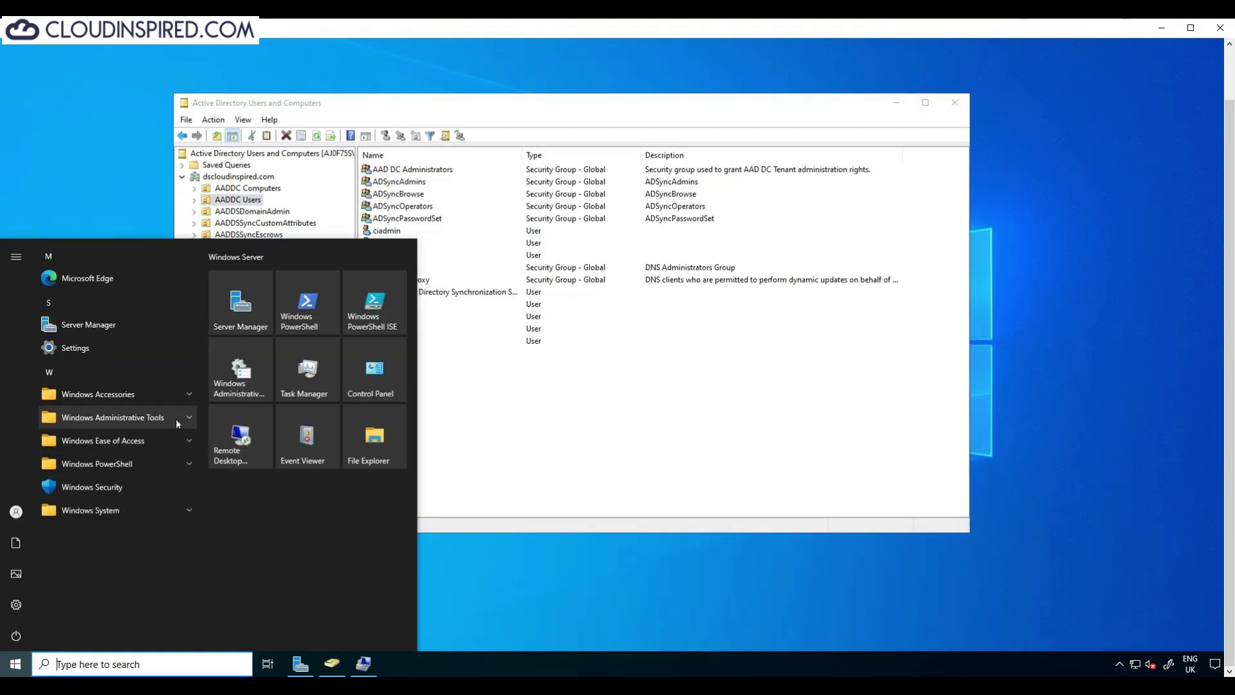
Step: Launch Active Directory Administrative Center and browse the dscloudinspired (local) domain
{"action": "left_click", "coordinate": [179, 418]}
{"action": "left_click", "coordinate": [169, 444]}
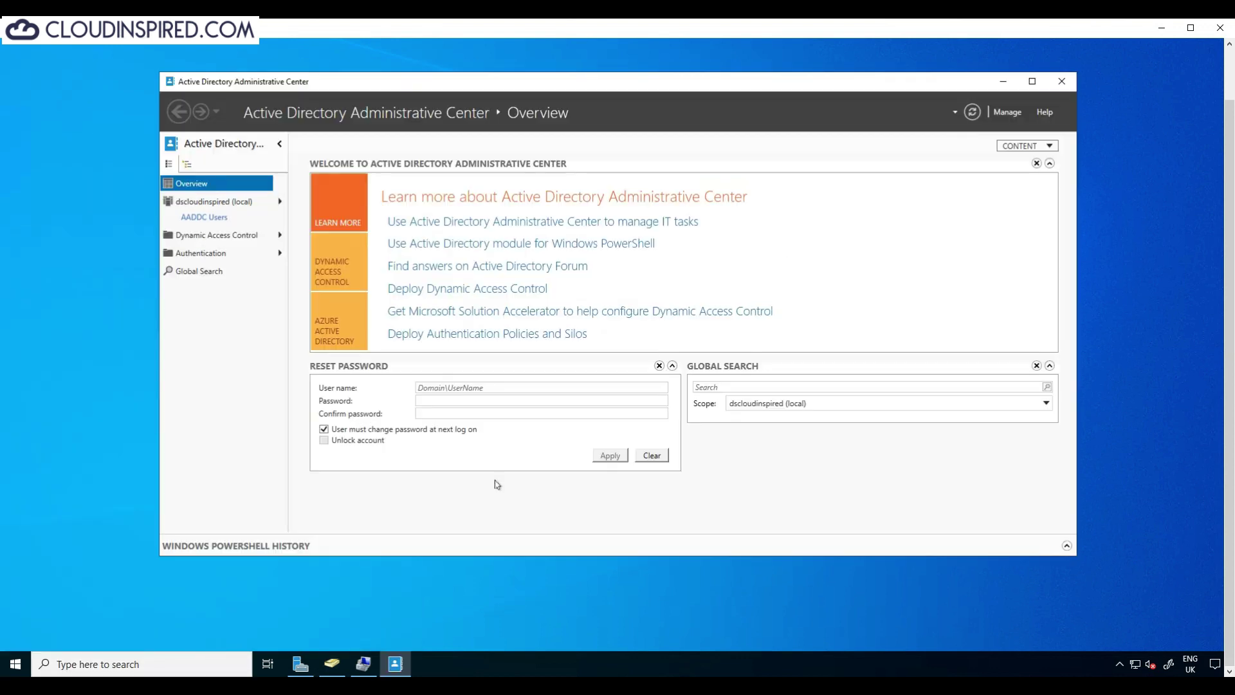
{"action": "left_click", "coordinate": [220, 201]}
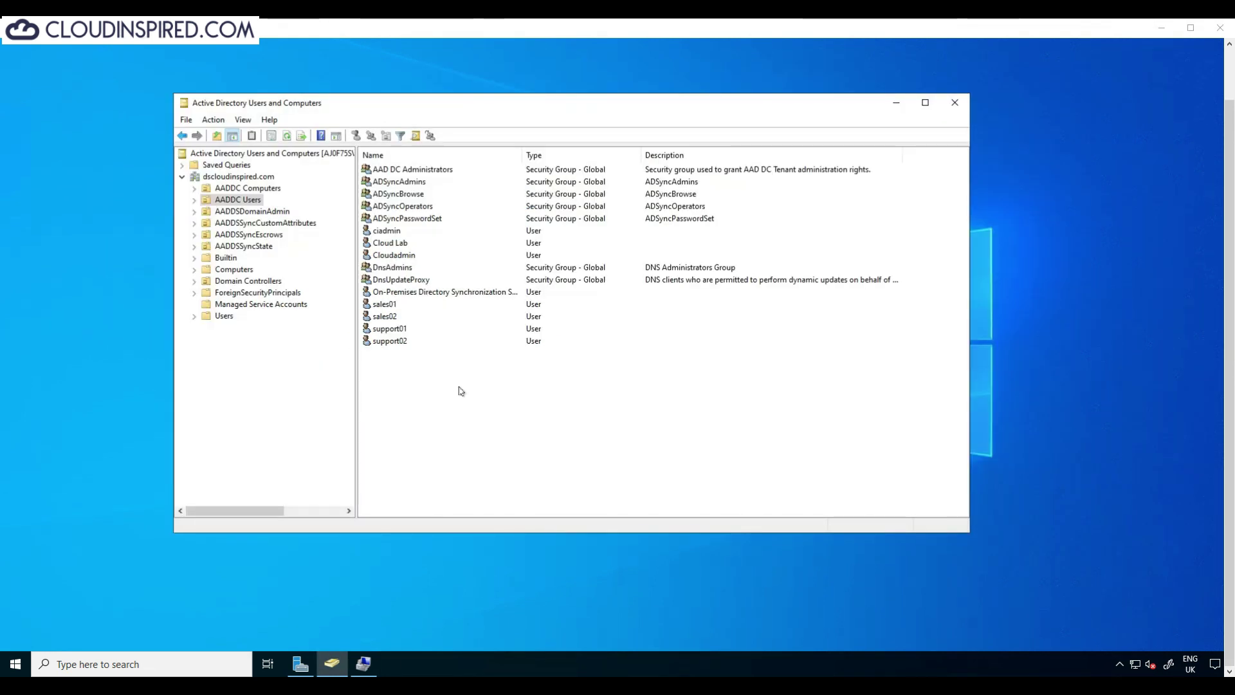
Step: Compare the sales01 and sales02 users, then show the Azure portal's list of all users
{"action": "left_click", "coordinate": [389, 304]}
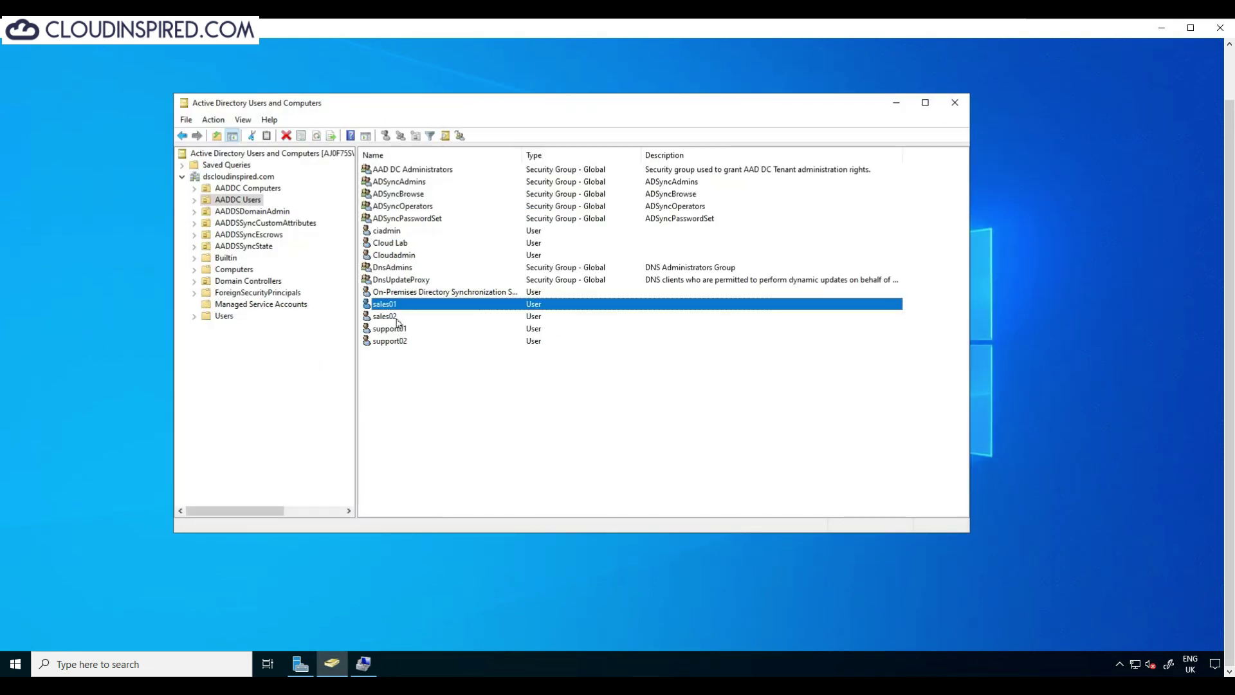
{"action": "left_click", "coordinate": [398, 319]}
{"action": "left_click", "coordinate": [393, 303]}
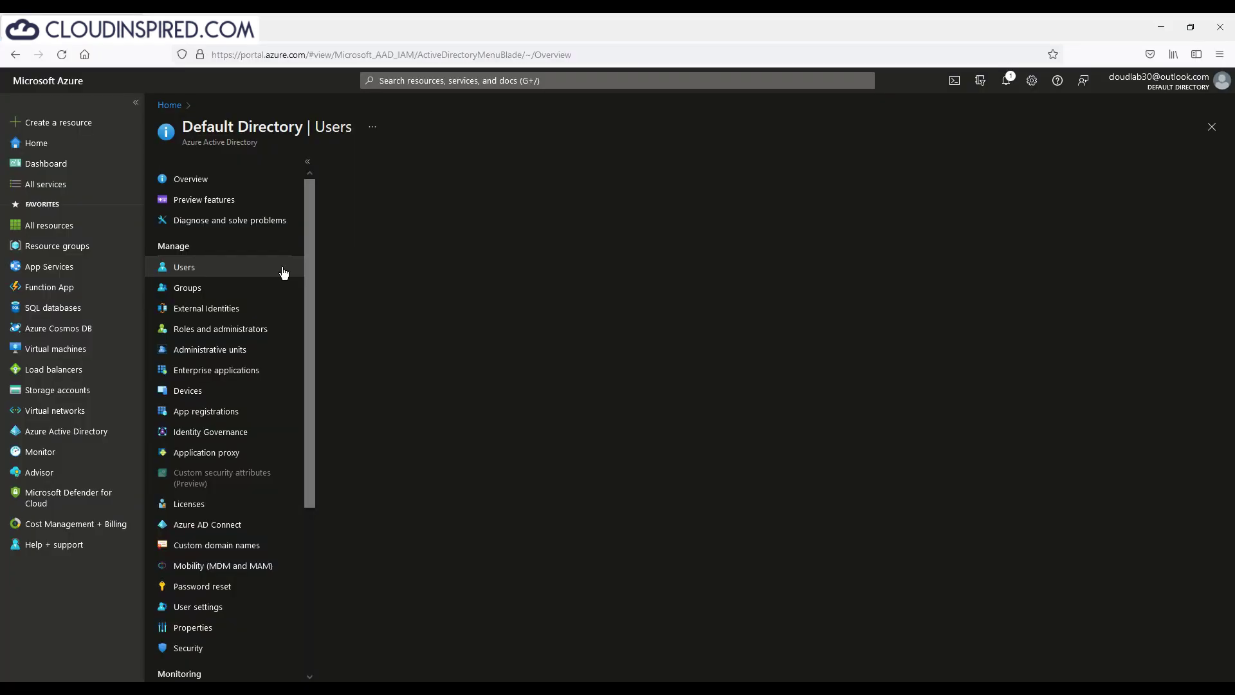
{"action": "left_click", "coordinate": [284, 273]}
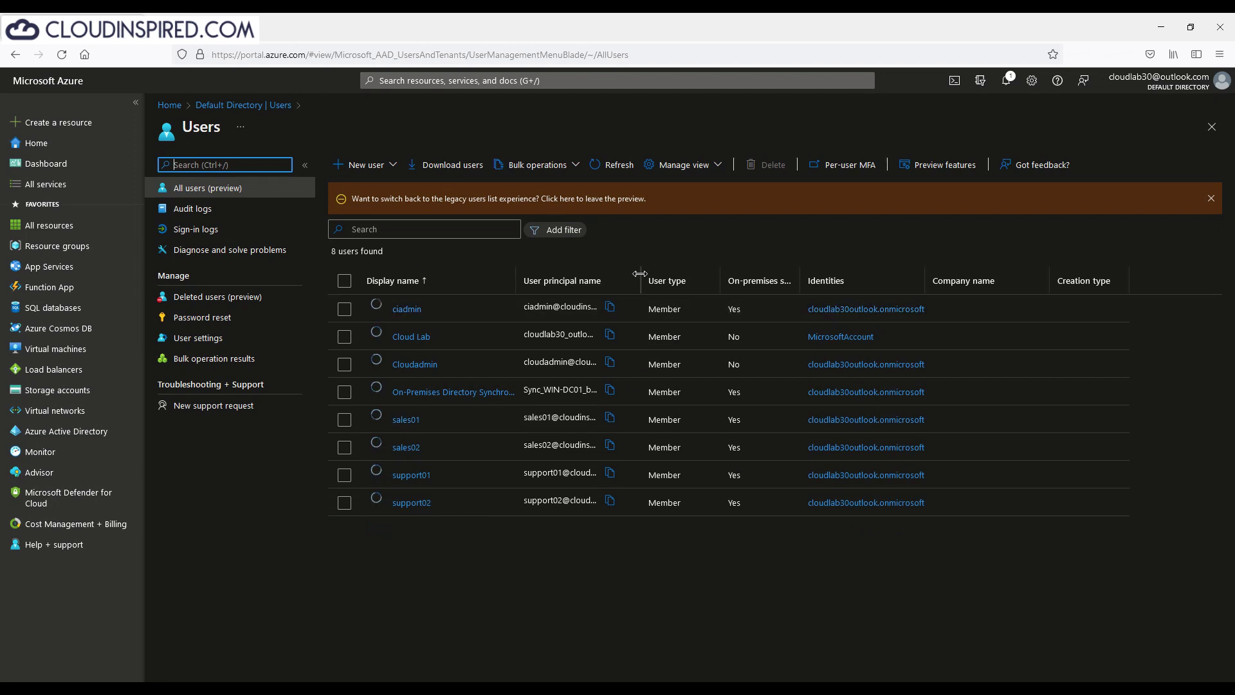
Step: Widen the User principal name column in the Azure portal's users list
{"action": "left_click_drag", "start_coordinate": [641, 264], "coordinate": [839, 262]}
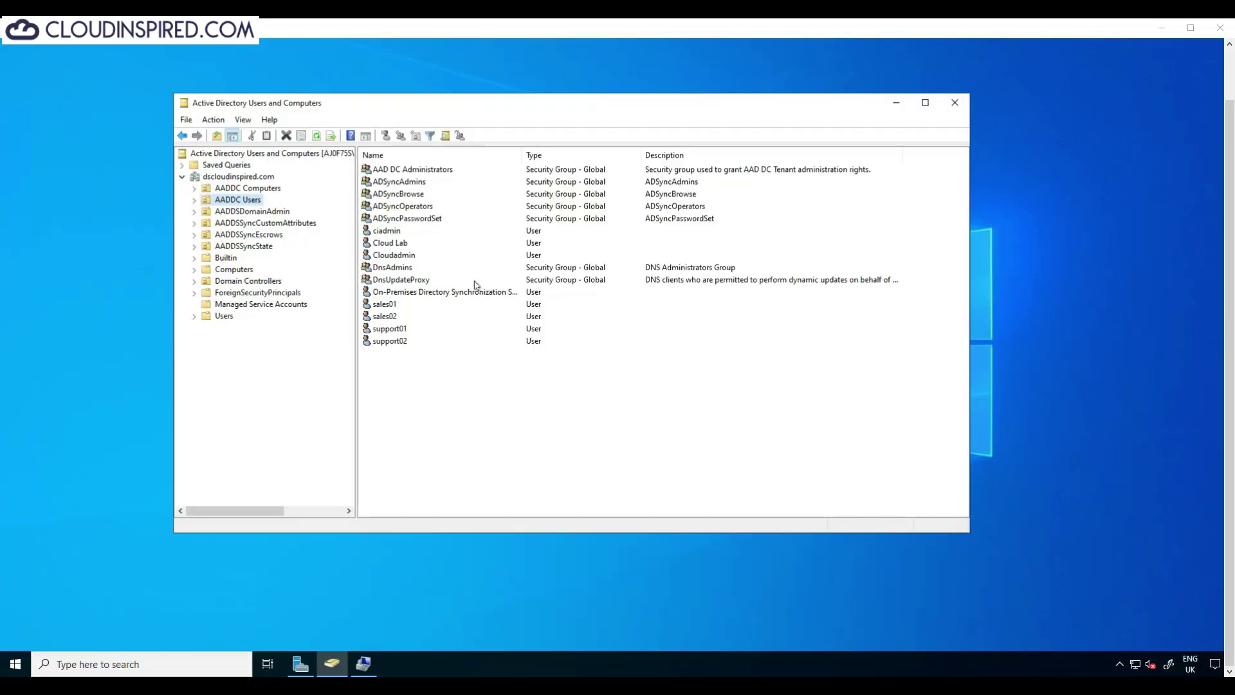
Step: Open AAD DC Administrators' properties and confirm its Members tab lists no one
{"action": "left_click", "coordinate": [424, 171]}
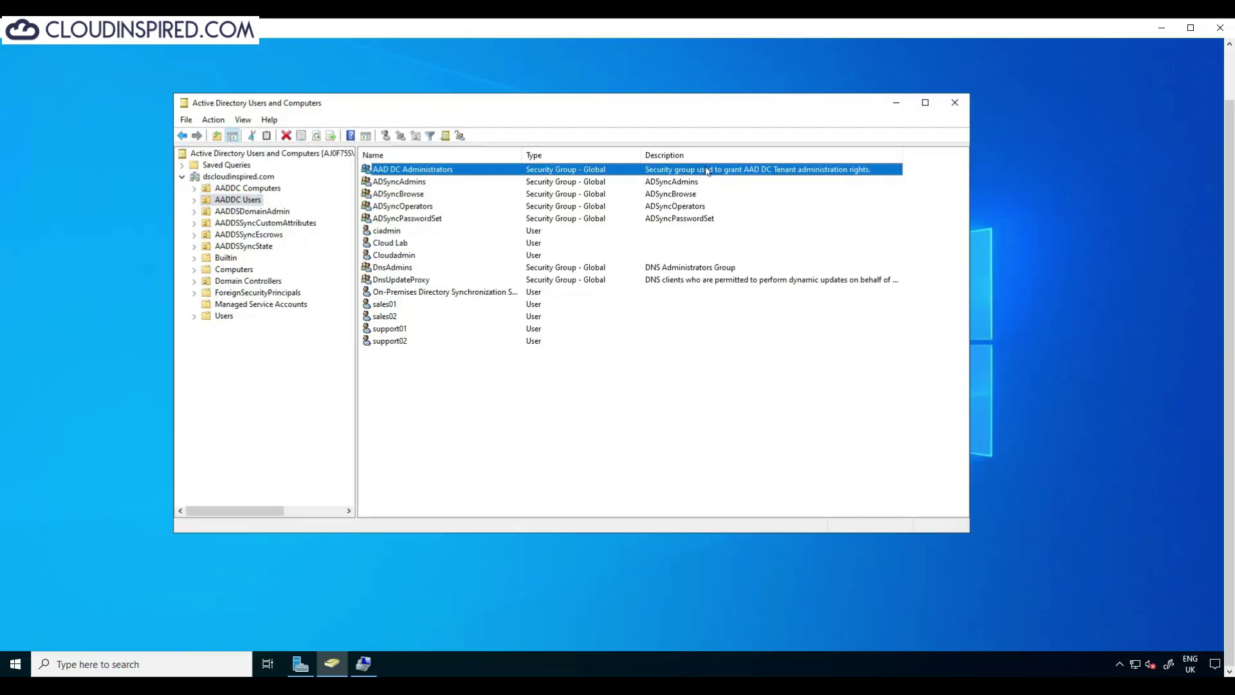
{"action": "double_click", "coordinate": [437, 170]}
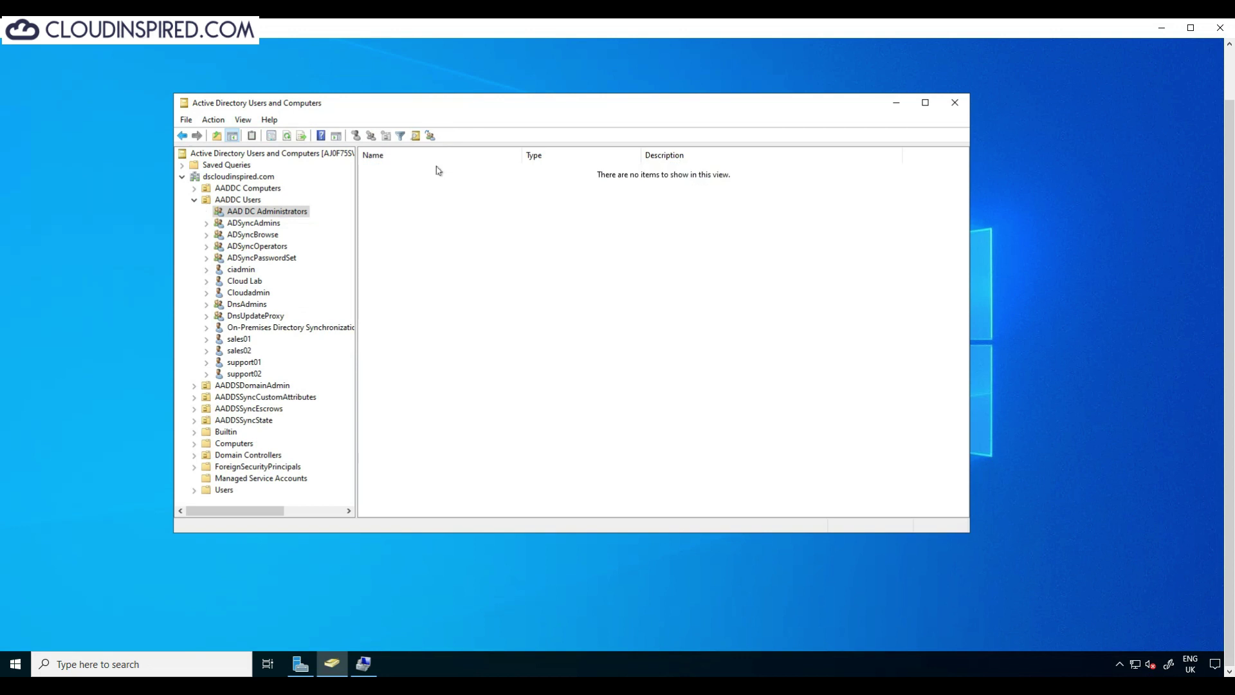
{"action": "right_click", "coordinate": [285, 211]}
{"action": "left_click", "coordinate": [348, 388]}
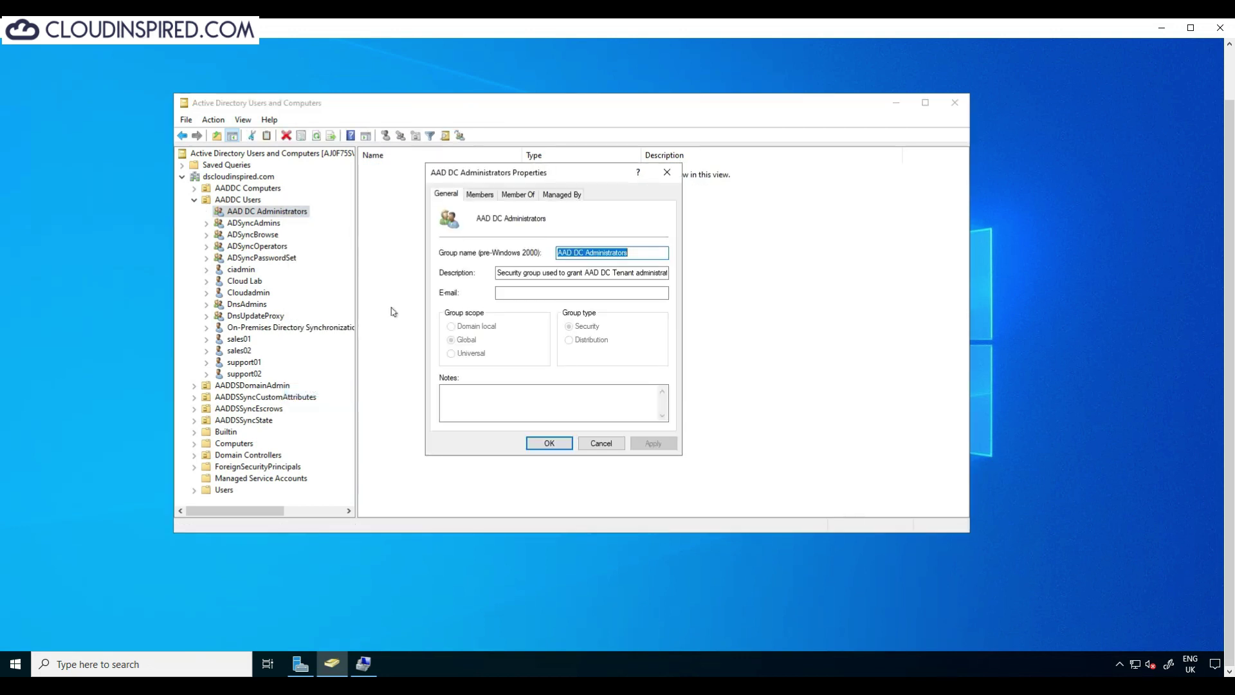
{"action": "left_click", "coordinate": [487, 195]}
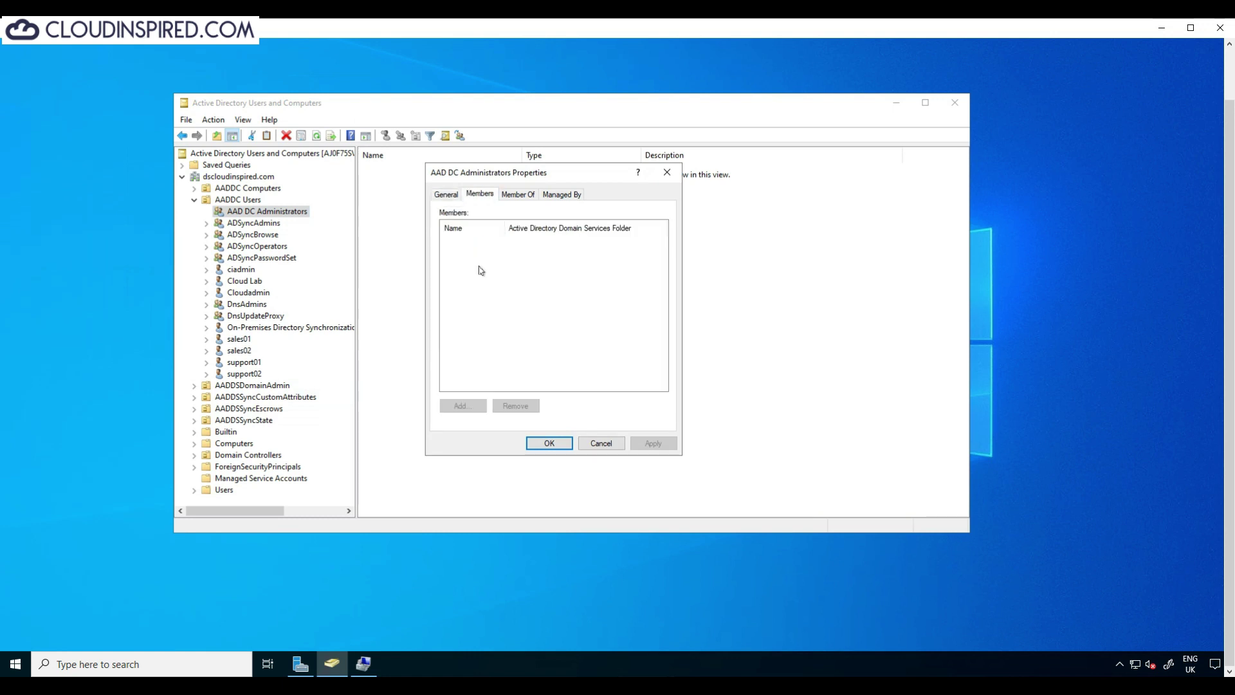
{"action": "left_click", "coordinate": [602, 444]}
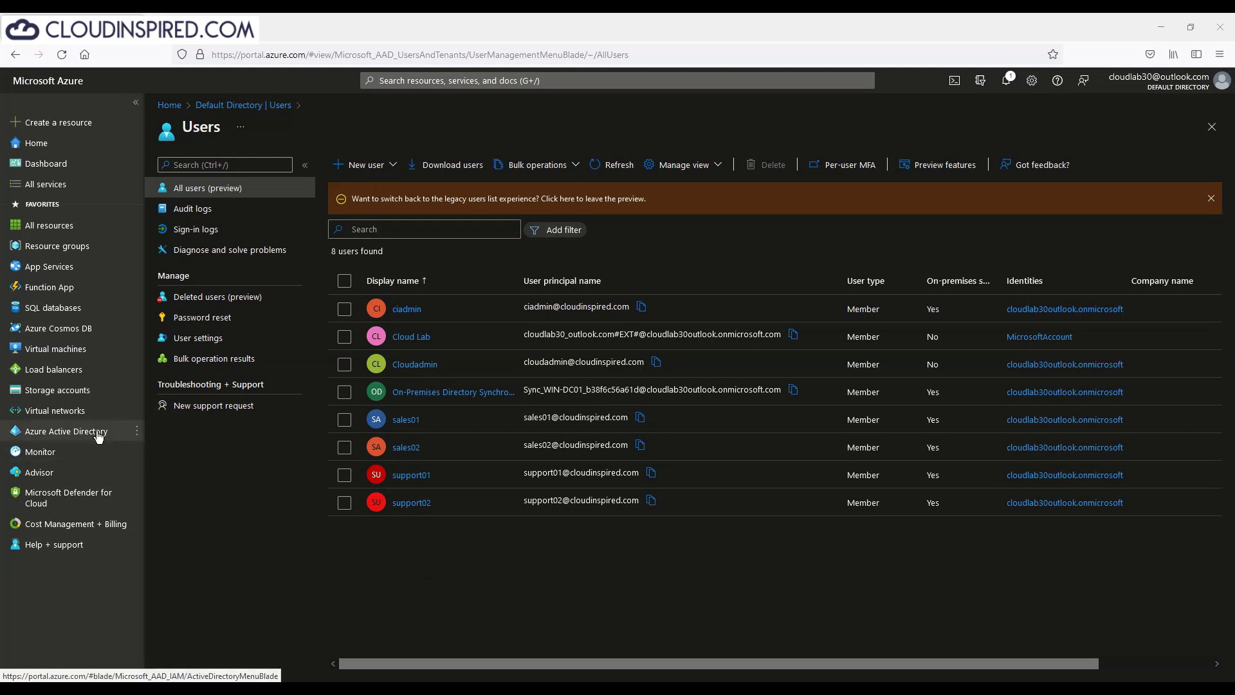
Step: Add ciadmin to the AAD DC Administrators group's members in Azure Active Directory and refresh the list
{"action": "left_click", "coordinate": [98, 437]}
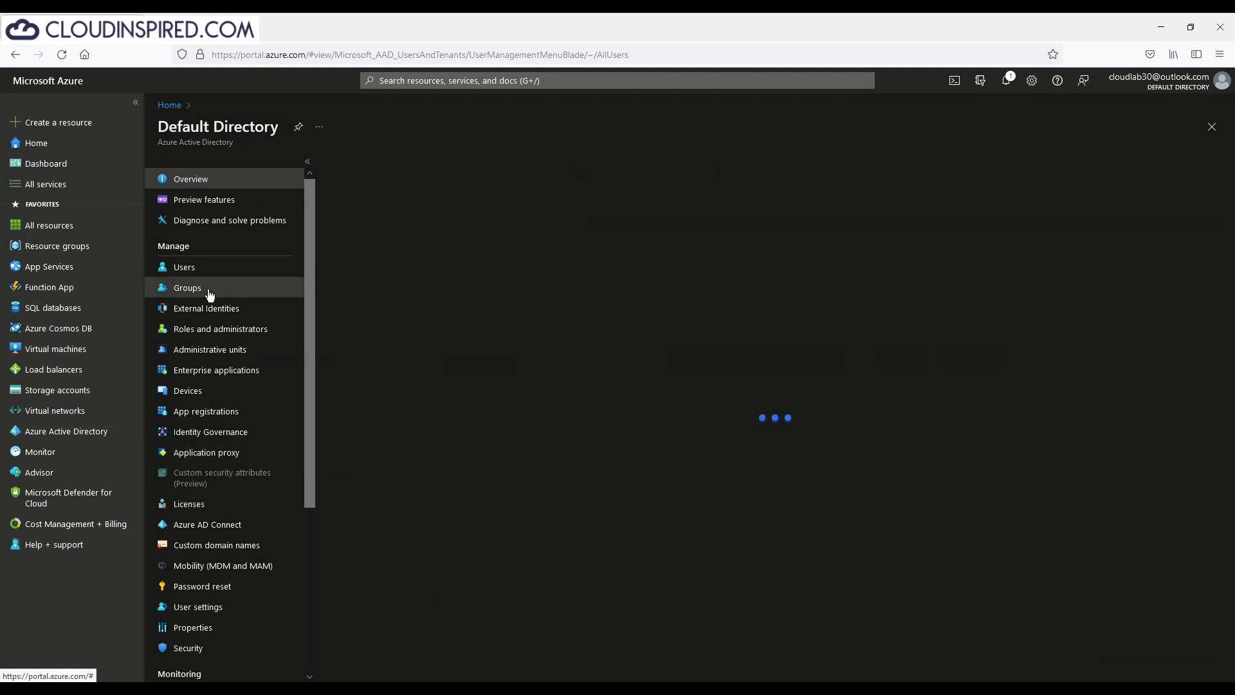
{"action": "left_click", "coordinate": [230, 294]}
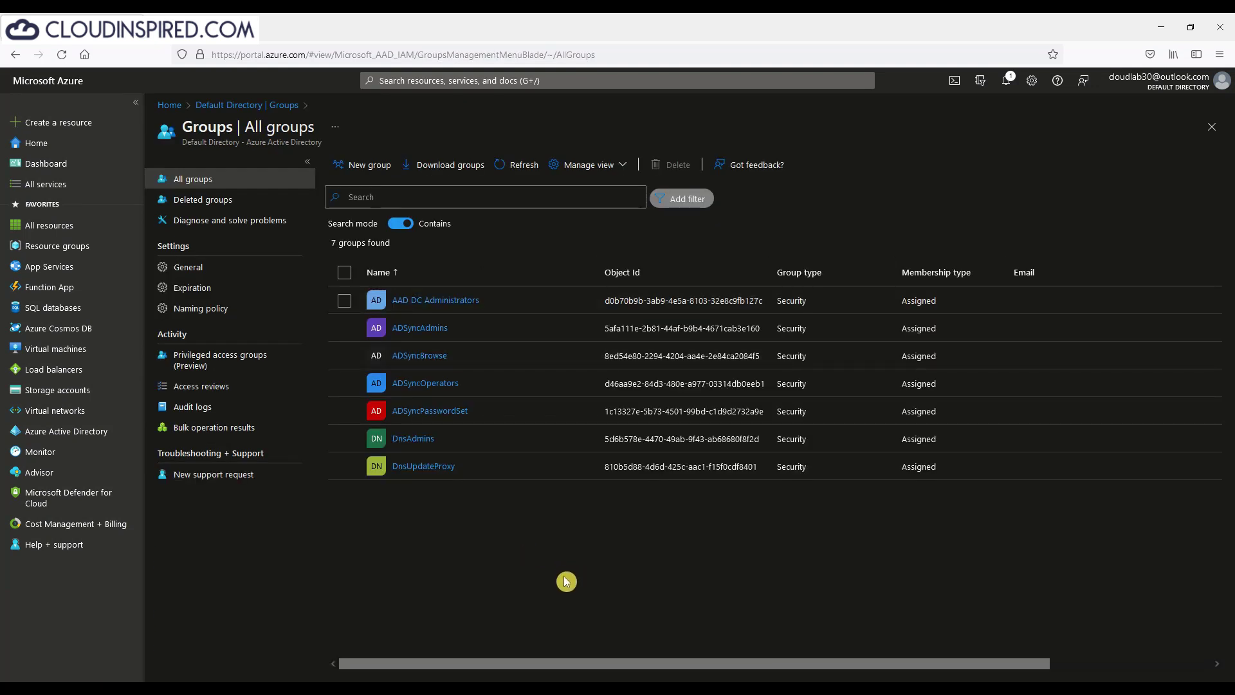
{"action": "left_click", "coordinate": [462, 308]}
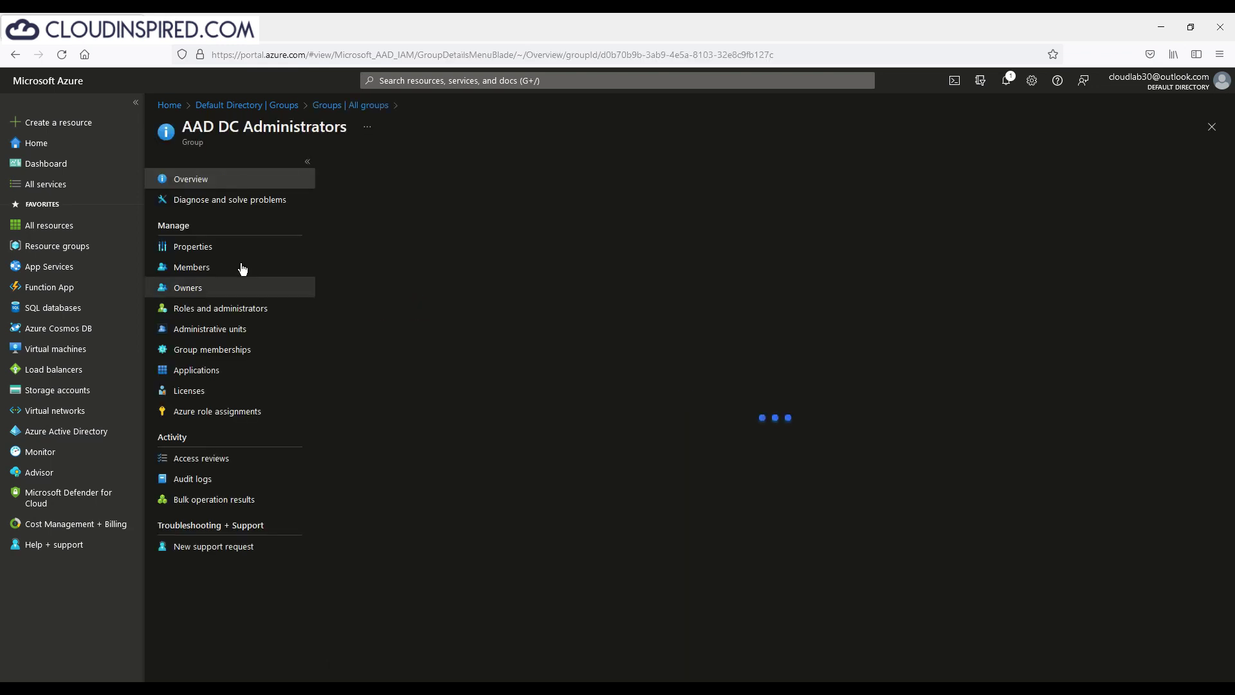
{"action": "left_click", "coordinate": [240, 268]}
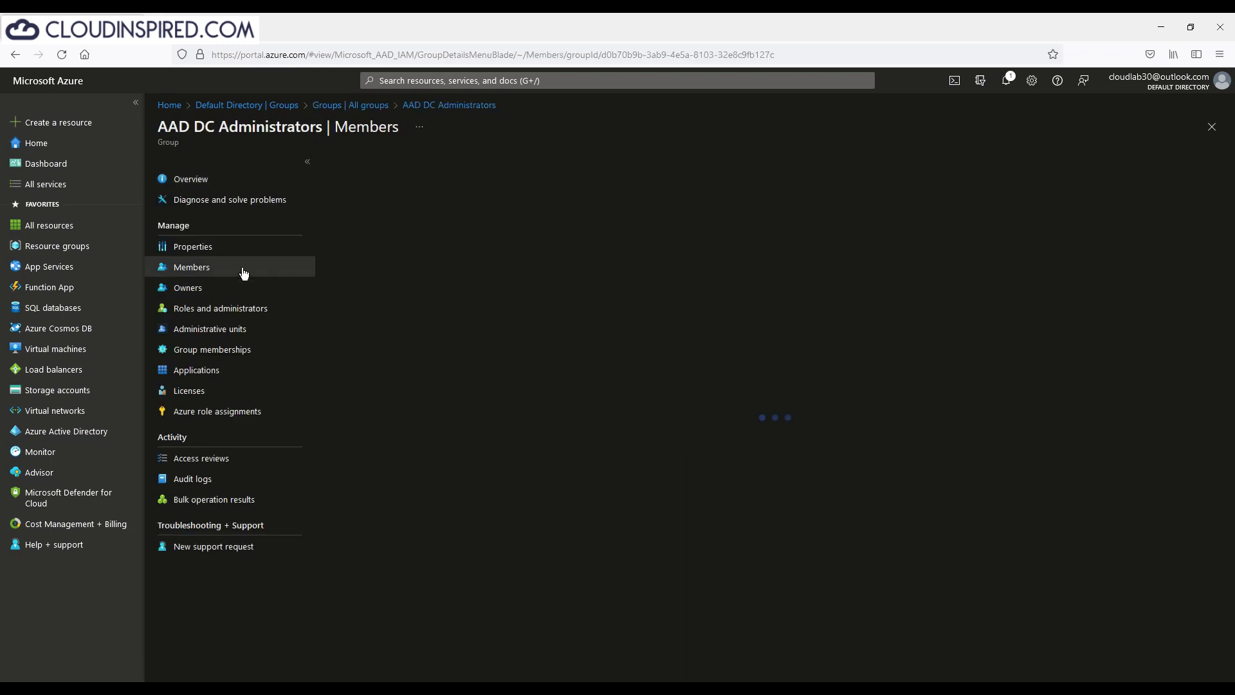
{"action": "left_click", "coordinate": [376, 165]}
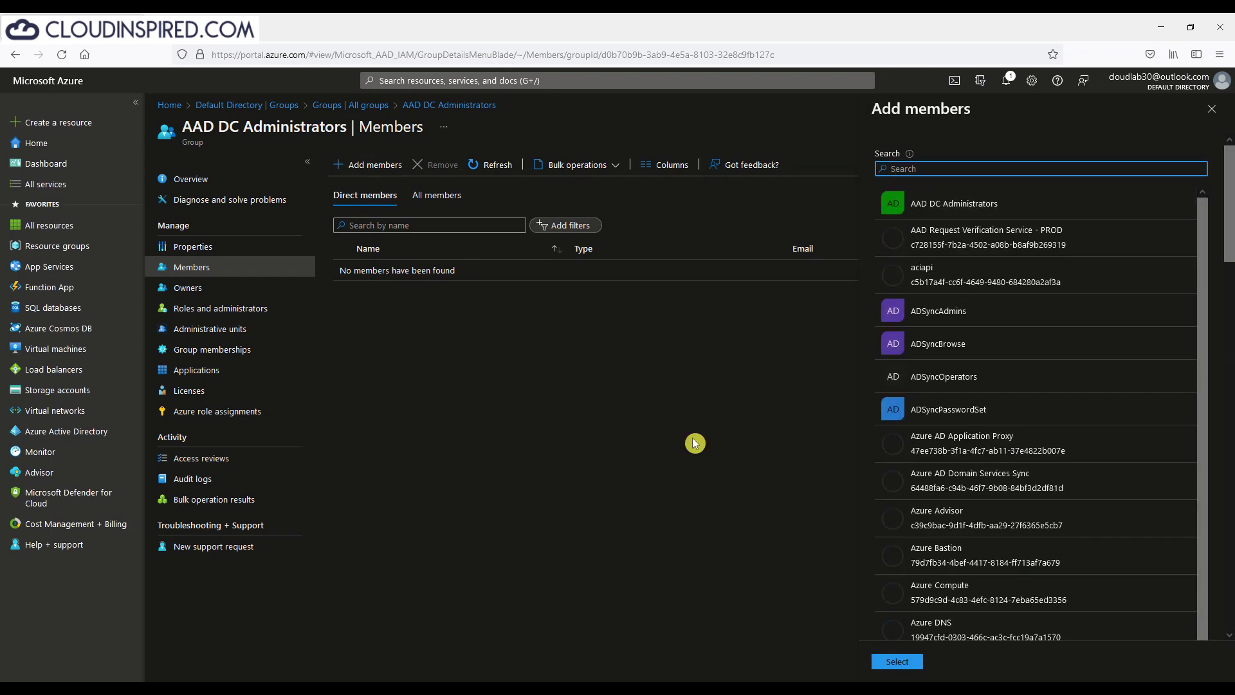
{"action": "type", "text": "ciadmin"}
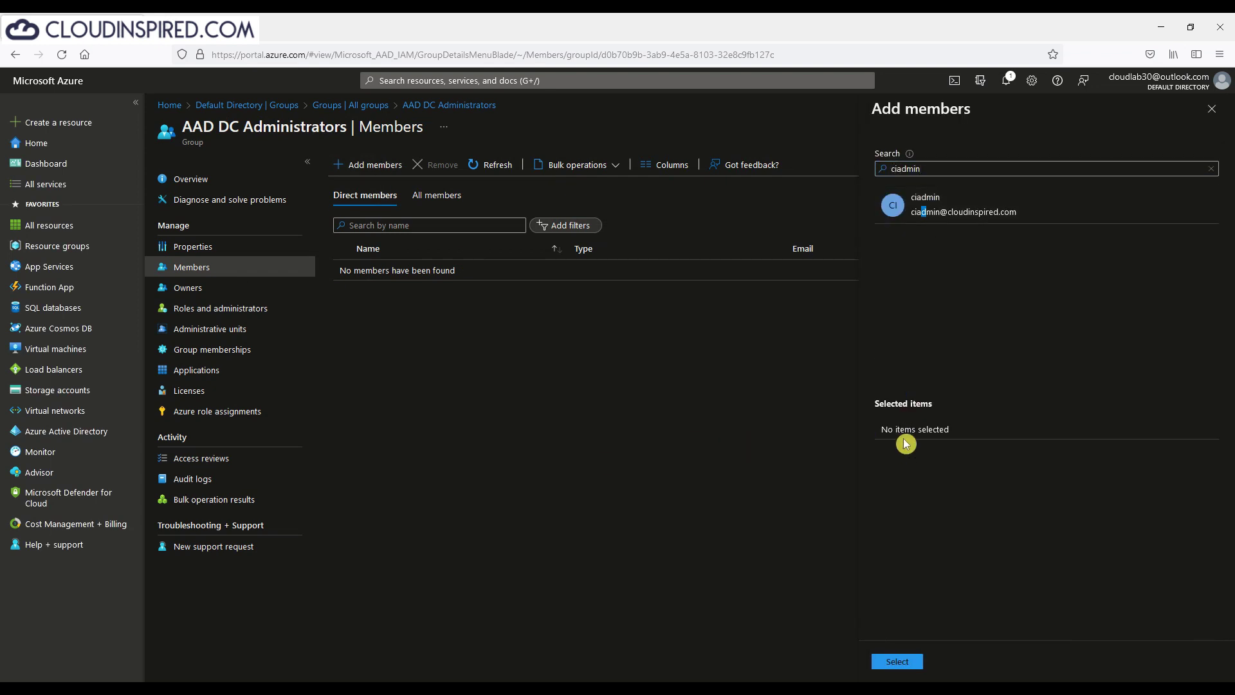
{"action": "left_click", "coordinate": [952, 203]}
{"action": "left_click", "coordinate": [907, 665]}
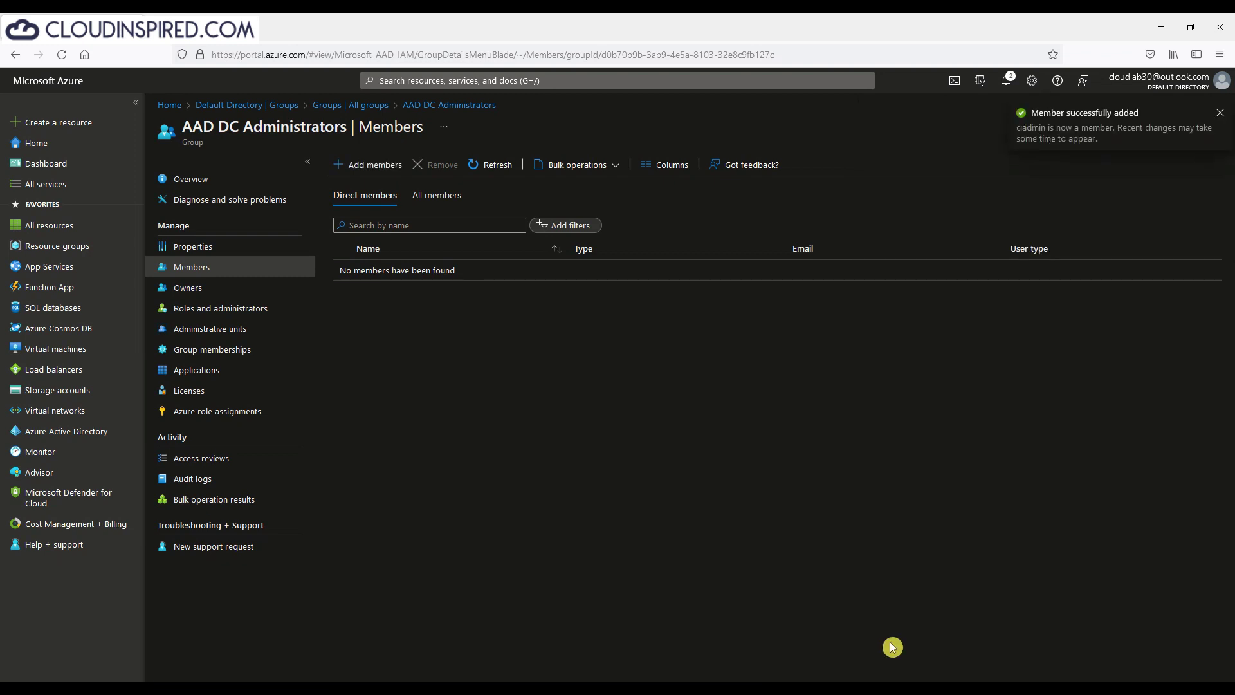
{"action": "left_click", "coordinate": [487, 175]}
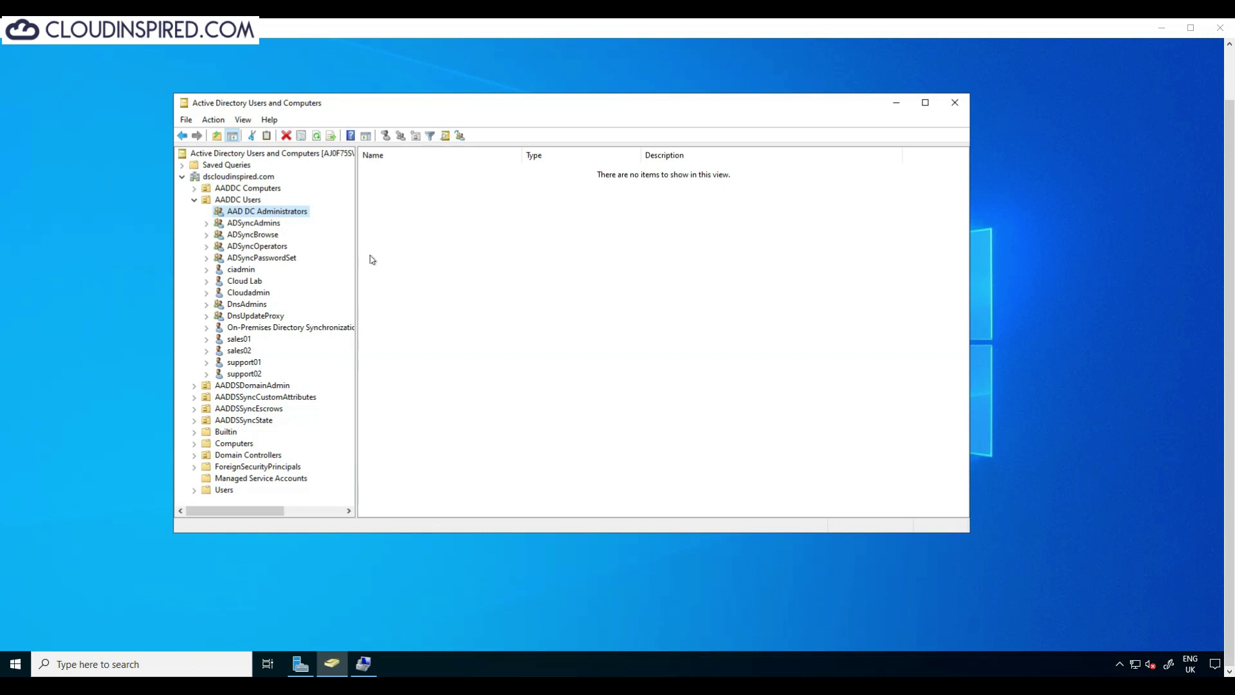
Step: Verify ciadmin now appears on AAD DC Administrators' Members tab
{"action": "right_click", "coordinate": [297, 212]}
{"action": "left_click", "coordinate": [375, 393]}
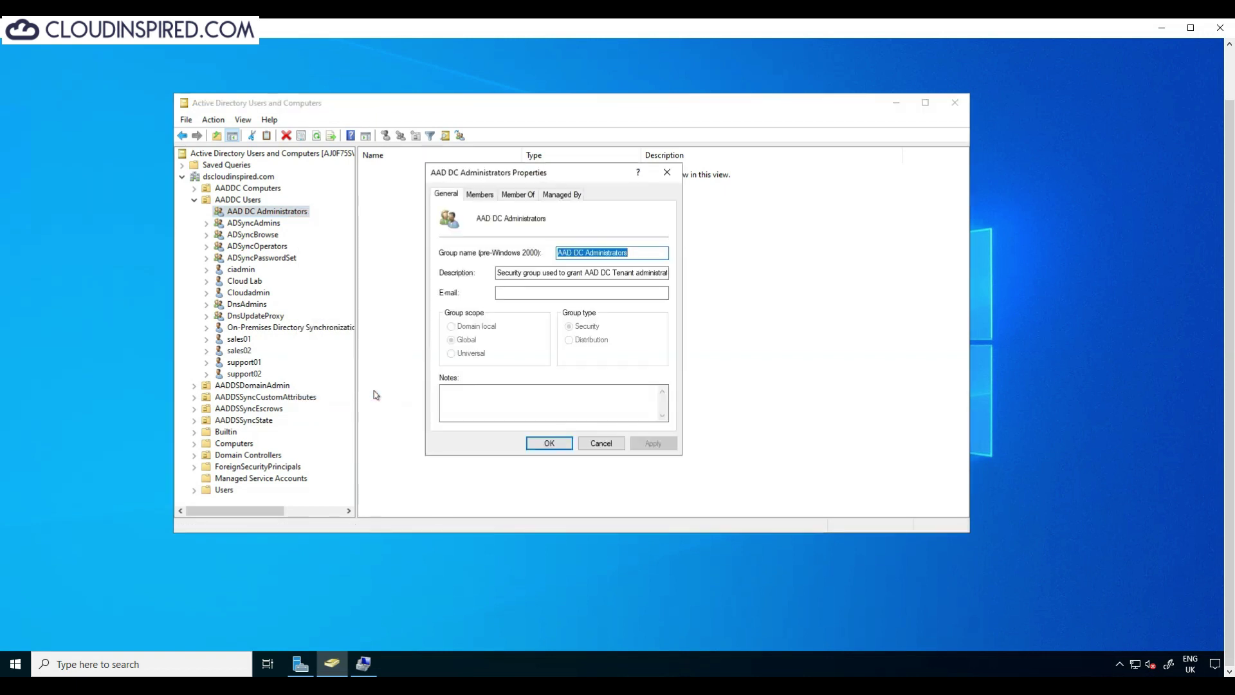
{"action": "left_click", "coordinate": [479, 194]}
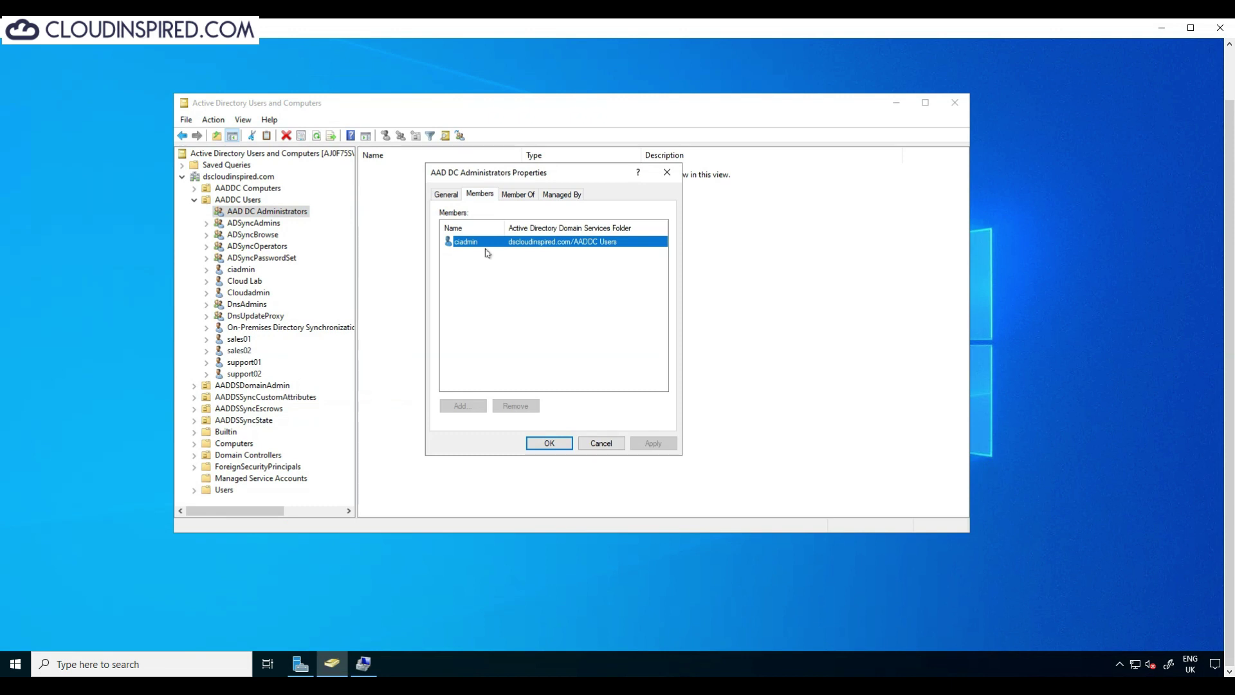
{"action": "key", "text": "Escape"}
Step: Bring up the action menu for the dscloudinspired.com domain
{"action": "left_click", "coordinate": [270, 177]}
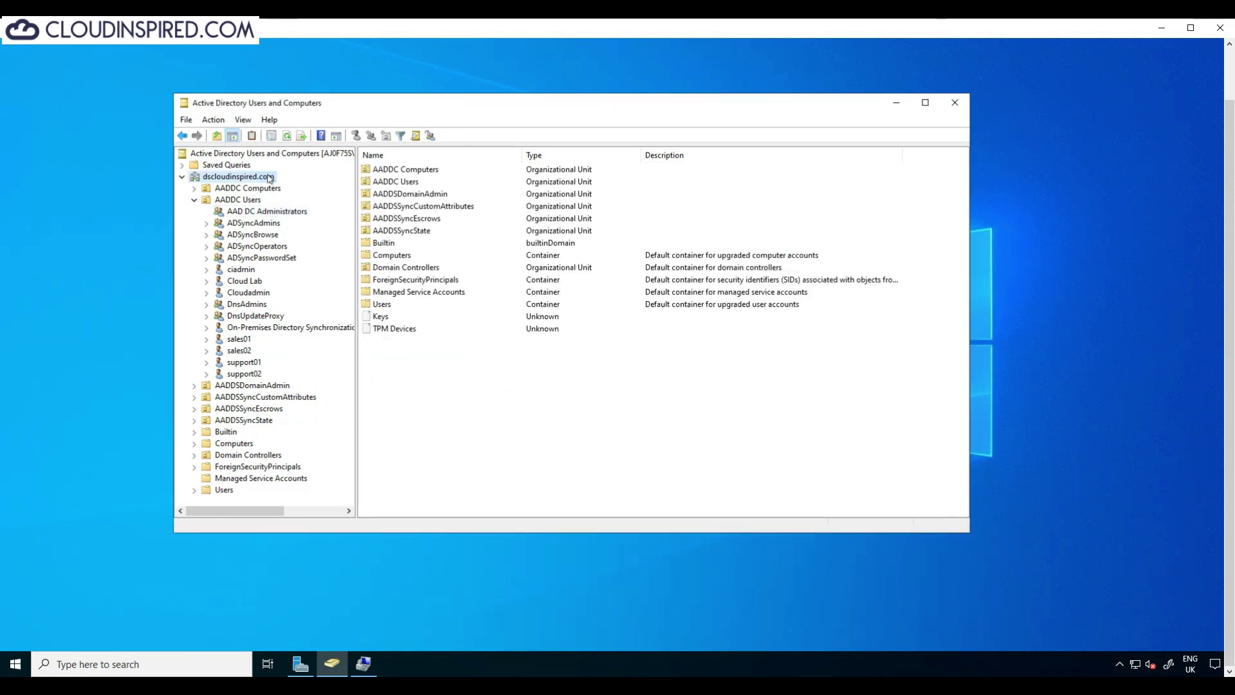
{"action": "right_click", "coordinate": [269, 177]}
{"action": "mouse_move", "coordinate": [353, 277]}
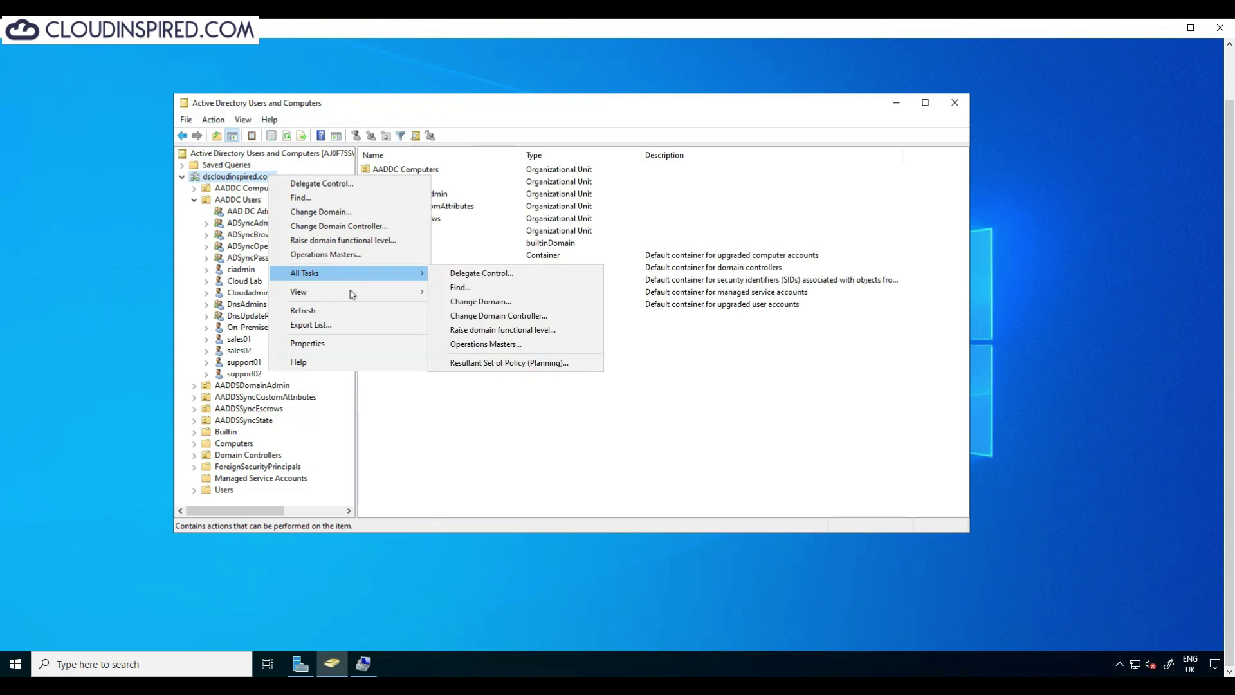
Step: Close the directory console and sign out of the Windows2022-01 session
{"action": "left_click", "coordinate": [532, 451]}
{"action": "key", "text": "alt+F4"}
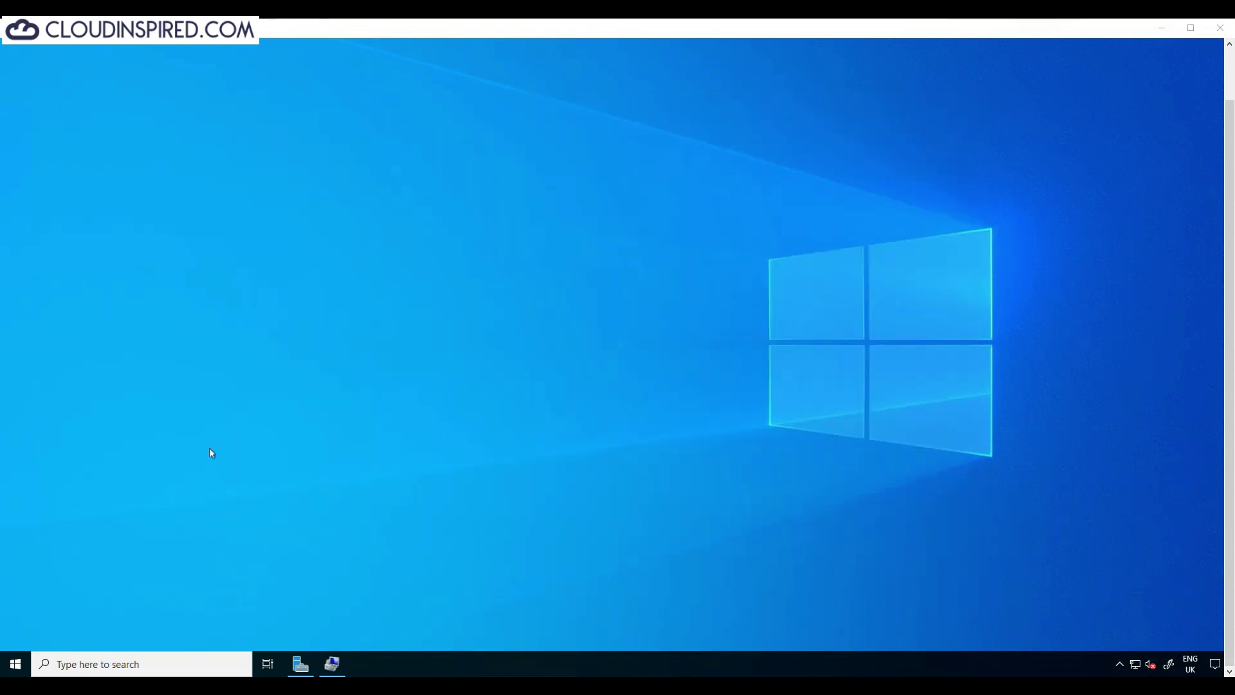
{"action": "right_click", "coordinate": [17, 658]}
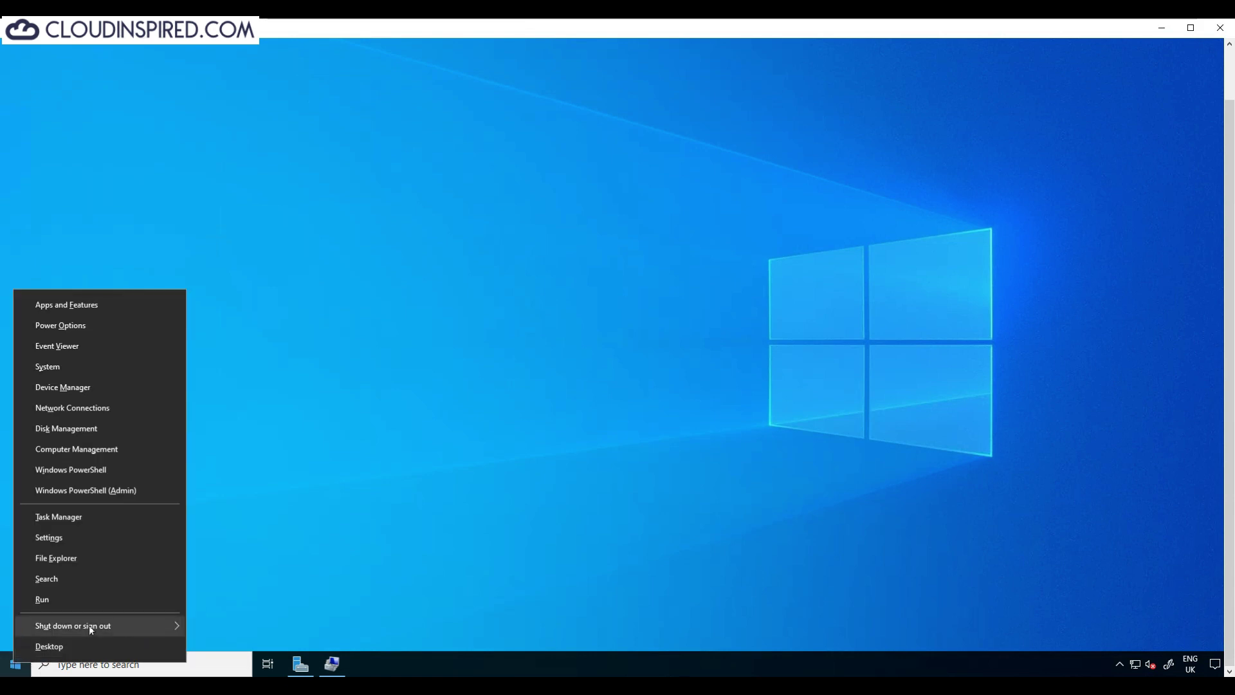
{"action": "mouse_move", "coordinate": [94, 624]}
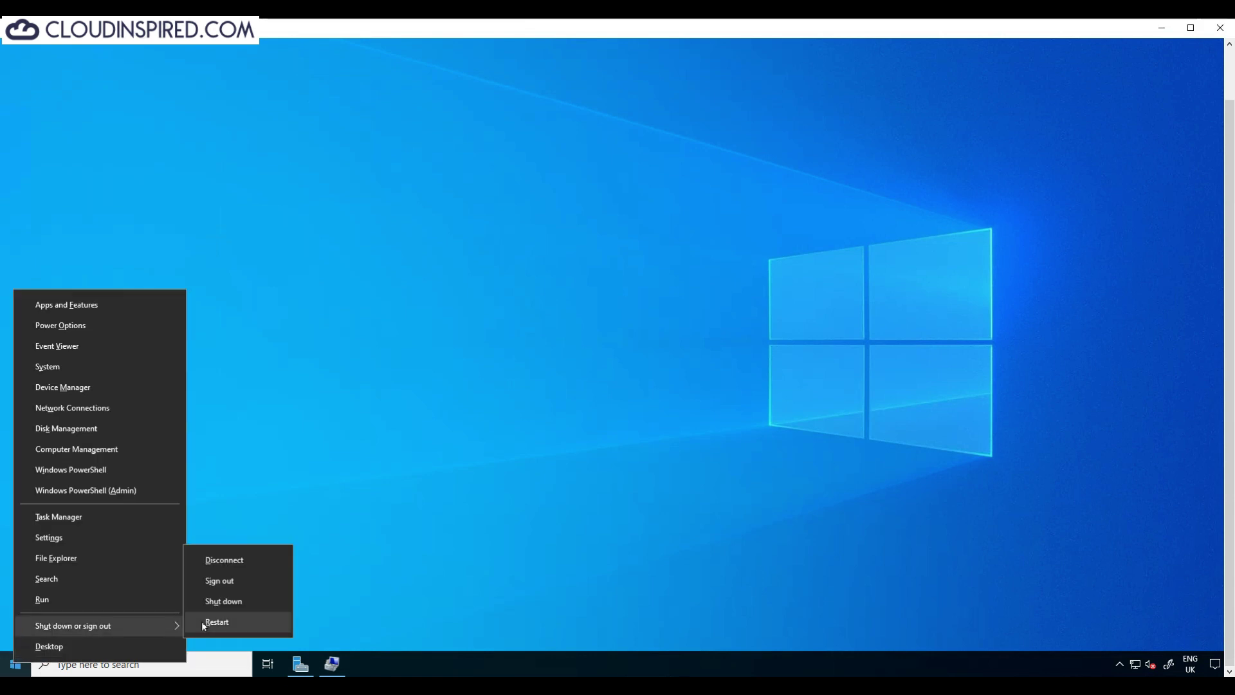
{"action": "left_click", "coordinate": [226, 582]}
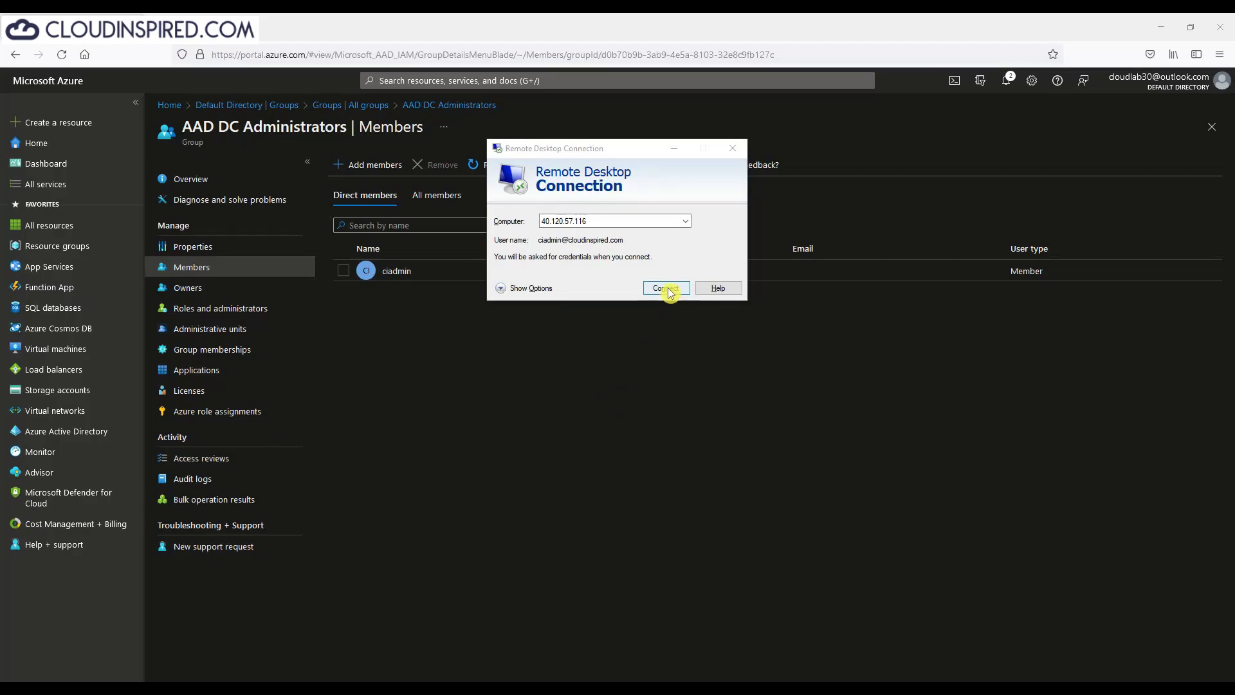
Step: Reconnect to Windows2022-01 as the cloud admin, entering the account password and accepting the certificate
{"action": "left_click", "coordinate": [663, 292]}
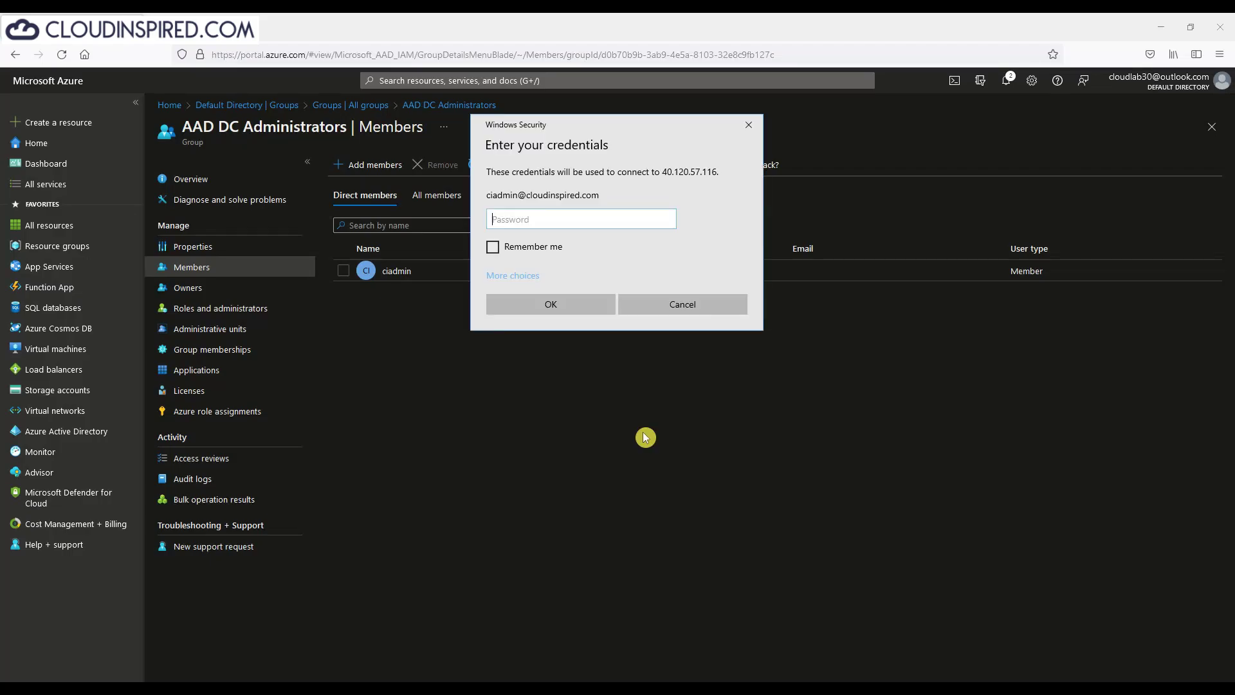
{"action": "type", "text": "****"}
{"action": "key", "text": "Return"}
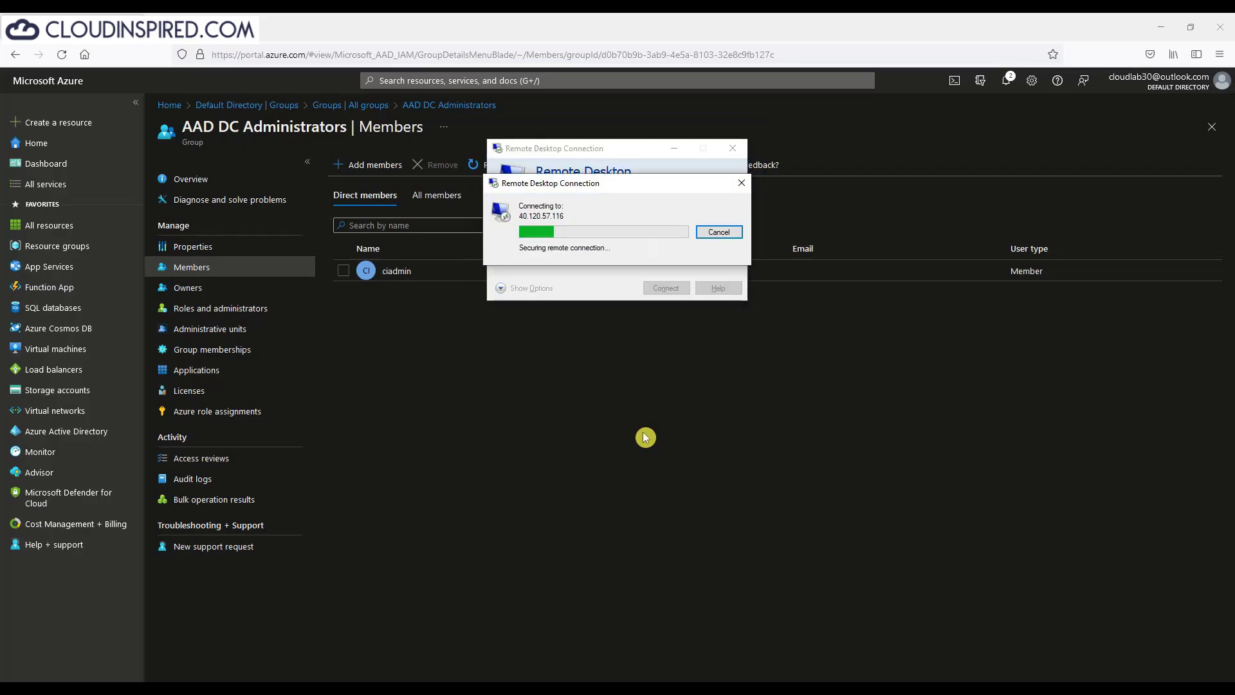
{"action": "left_click", "coordinate": [653, 331]}
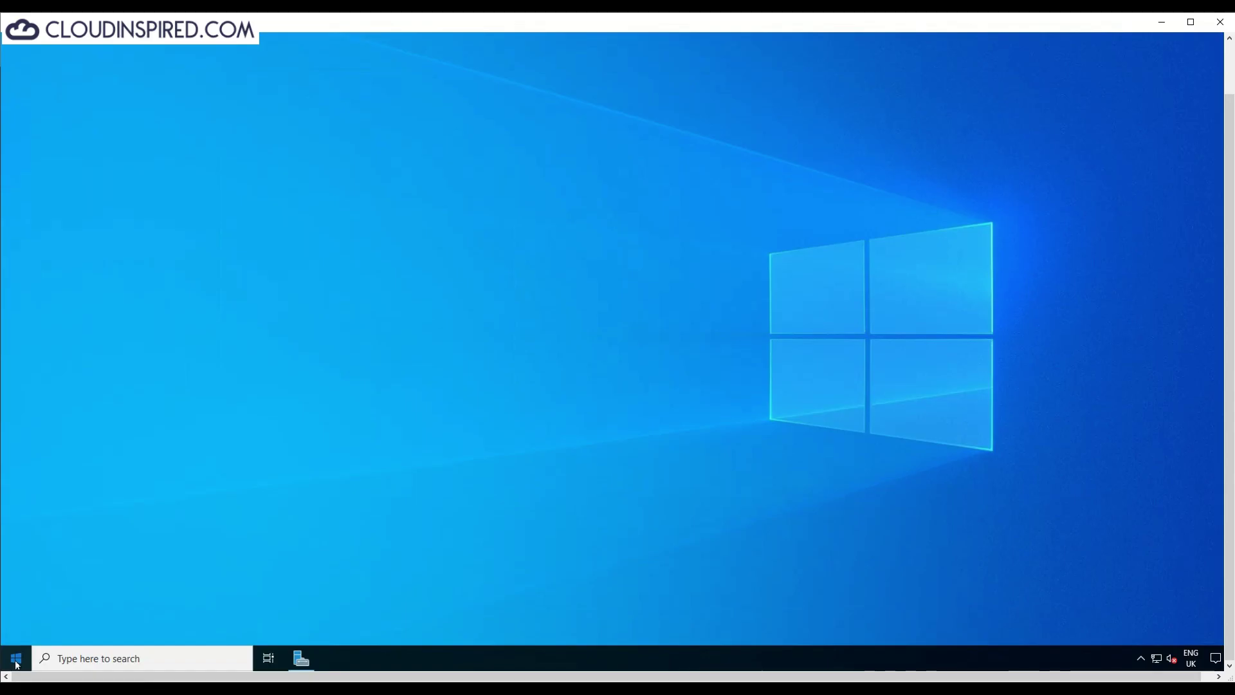
Step: Launch Active Directory Users and Computers and expand the dscloudinspired.com domain
{"action": "left_click", "coordinate": [16, 657]}
{"action": "left_click", "coordinate": [146, 415]}
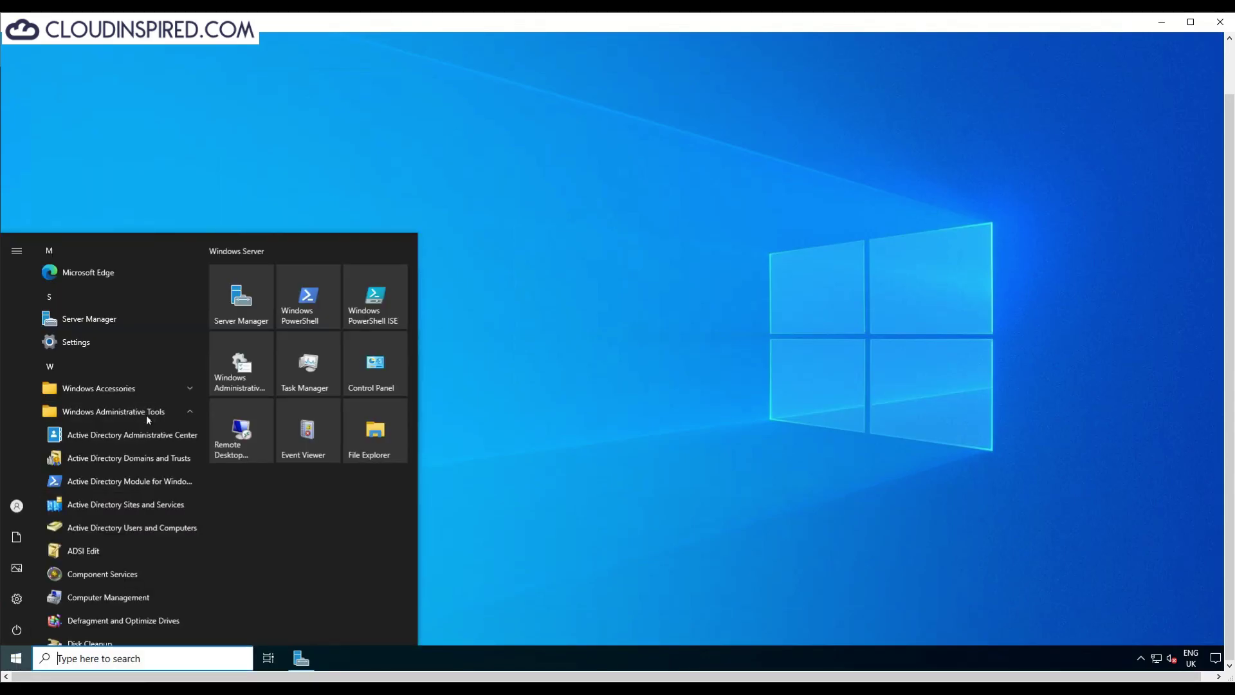
{"action": "left_click", "coordinate": [152, 528]}
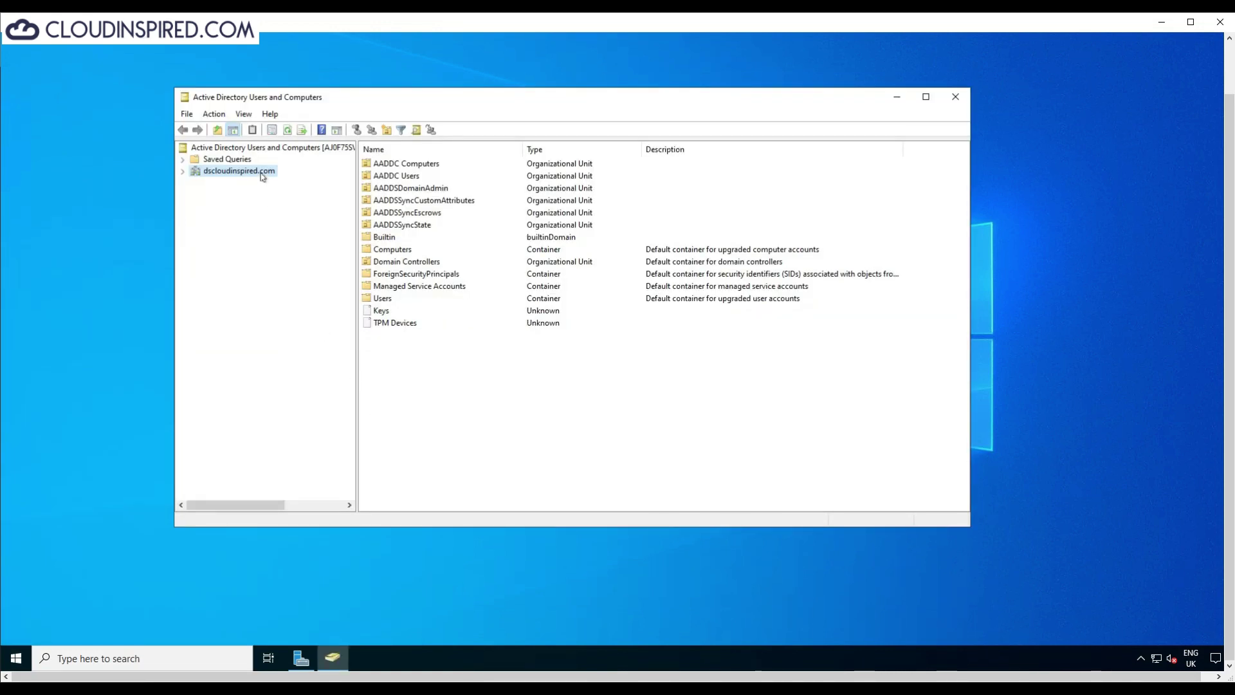
{"action": "double_click", "coordinate": [262, 172]}
Step: Create an organizational unit named Test at the dscloudinspired.com root
{"action": "right_click", "coordinate": [261, 176]}
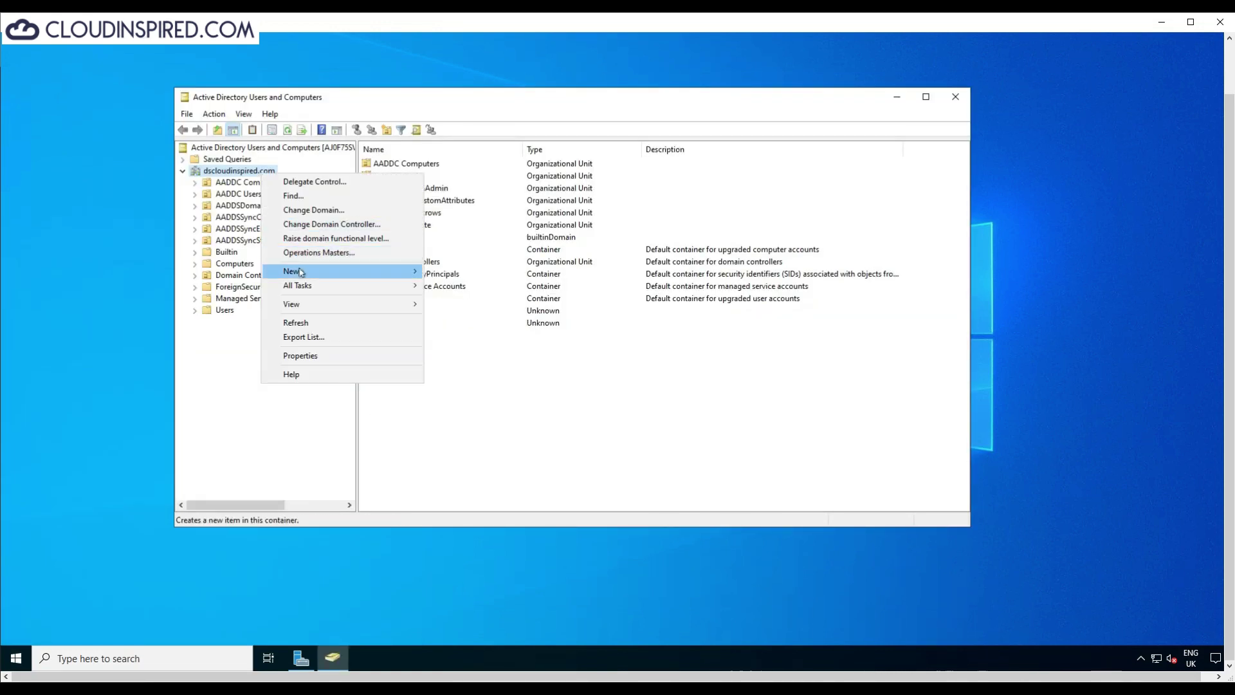
{"action": "mouse_move", "coordinate": [295, 272]}
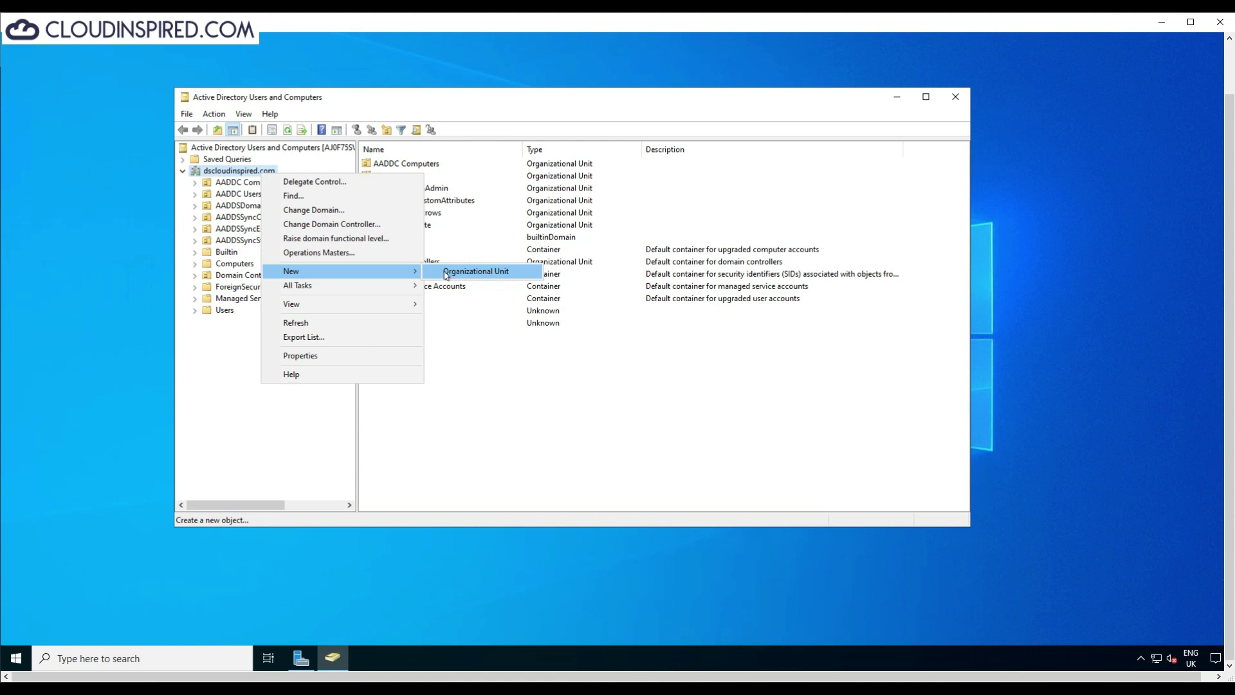
{"action": "left_click", "coordinate": [448, 273]}
{"action": "type", "text": "Test"}
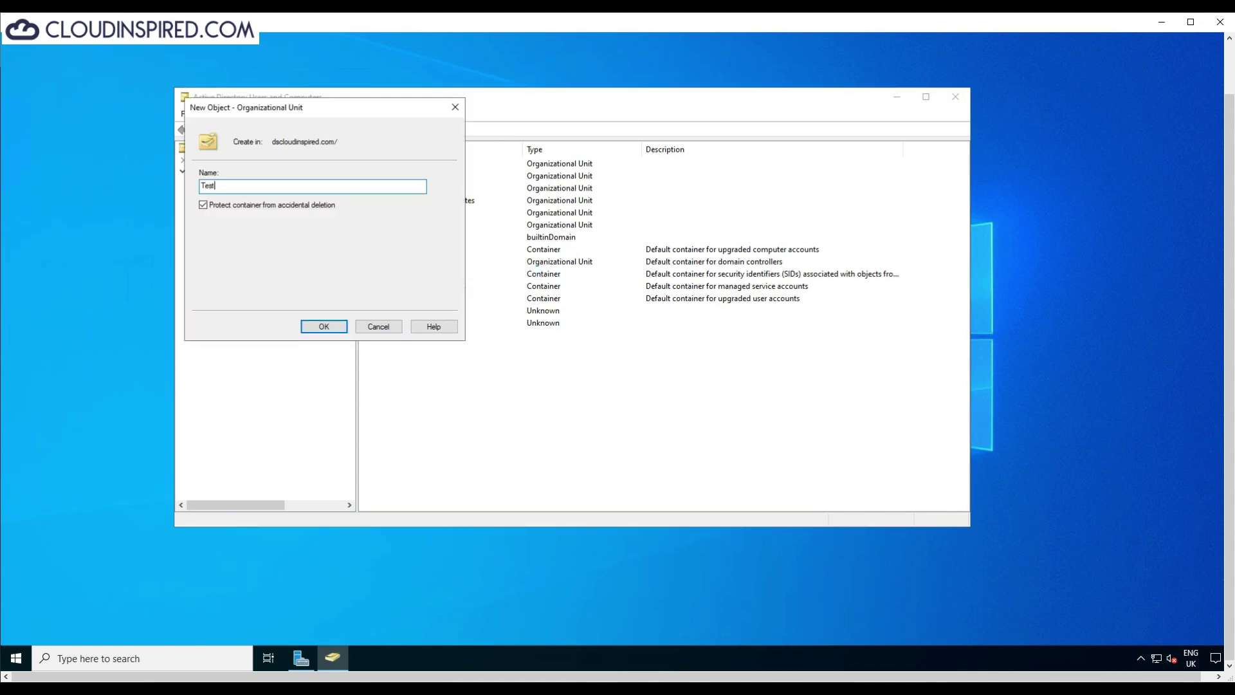
{"action": "left_click", "coordinate": [327, 326]}
Step: Begin creating a new user inside the Test OU
{"action": "right_click", "coordinate": [222, 328]}
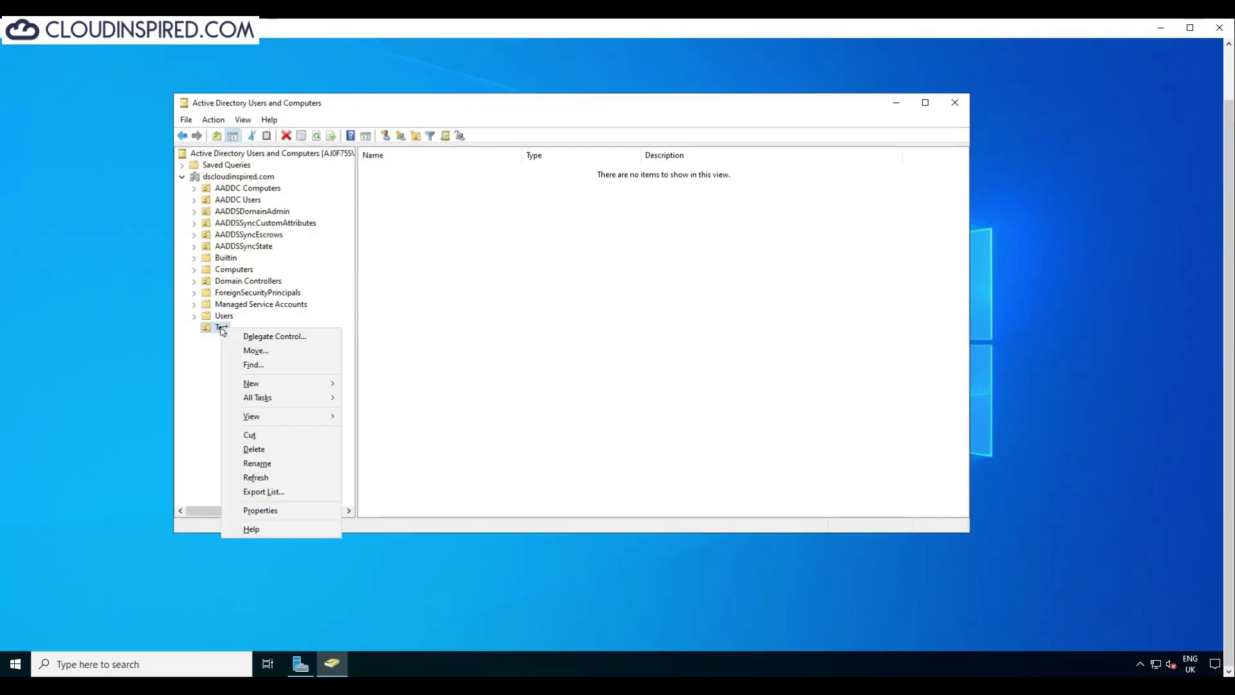
{"action": "mouse_move", "coordinate": [264, 384]}
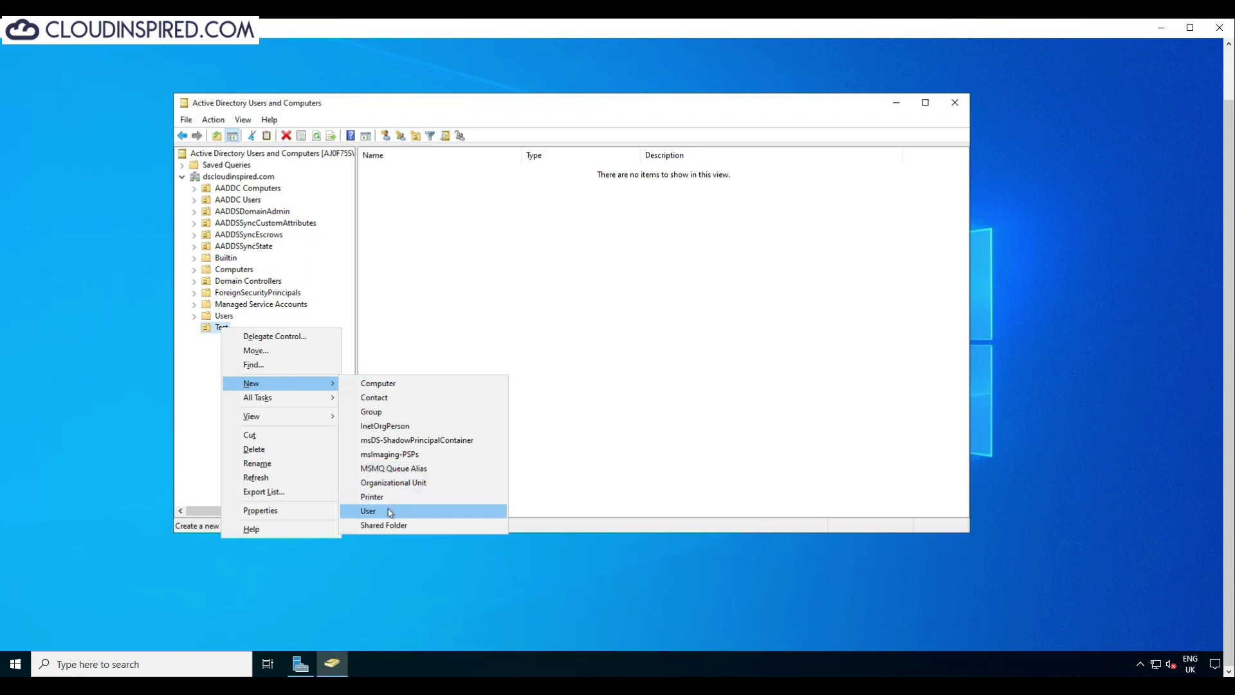
{"action": "left_click", "coordinate": [368, 511]}
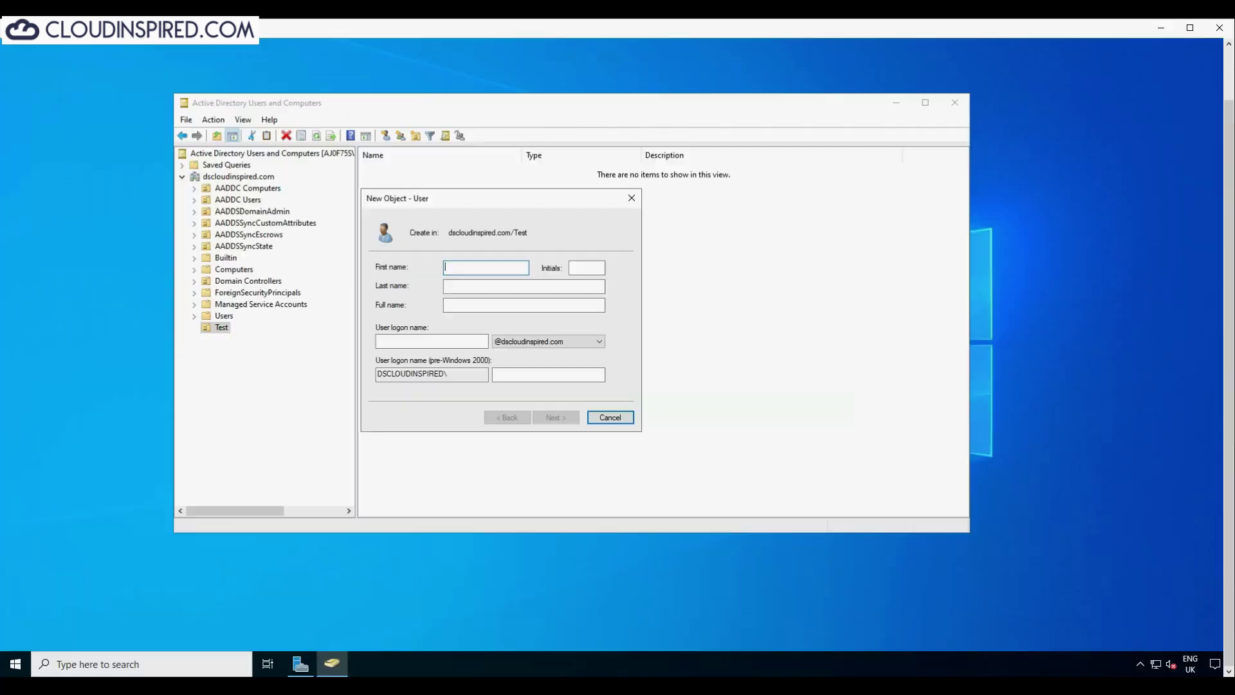
Step: Enter TestUser01 as the new user's name and logon name
{"action": "type", "text": "TestUser01"}
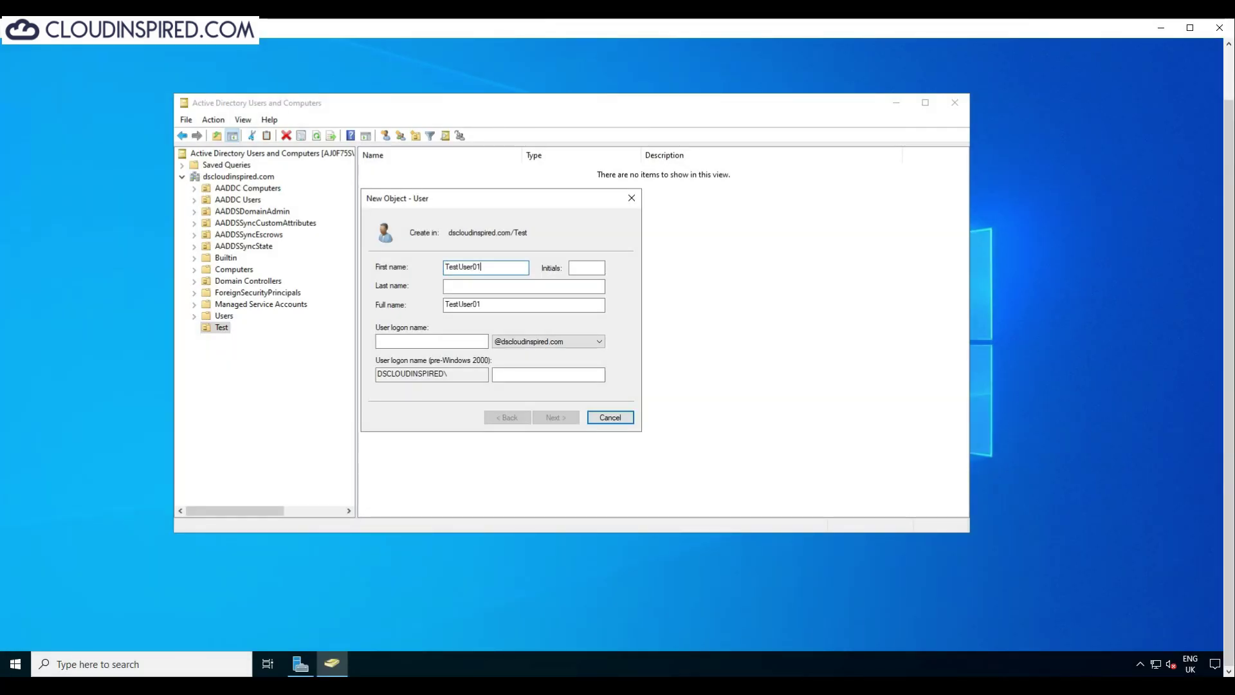
{"action": "key", "text": "Tab"}
{"action": "key", "text": "Tab"}
{"action": "key", "text": "Tab"}
{"action": "key", "text": "ctrl+c"}
{"action": "key", "text": "Tab"}
{"action": "key", "text": "ctrl+v"}
{"action": "left_click", "coordinate": [540, 417]}
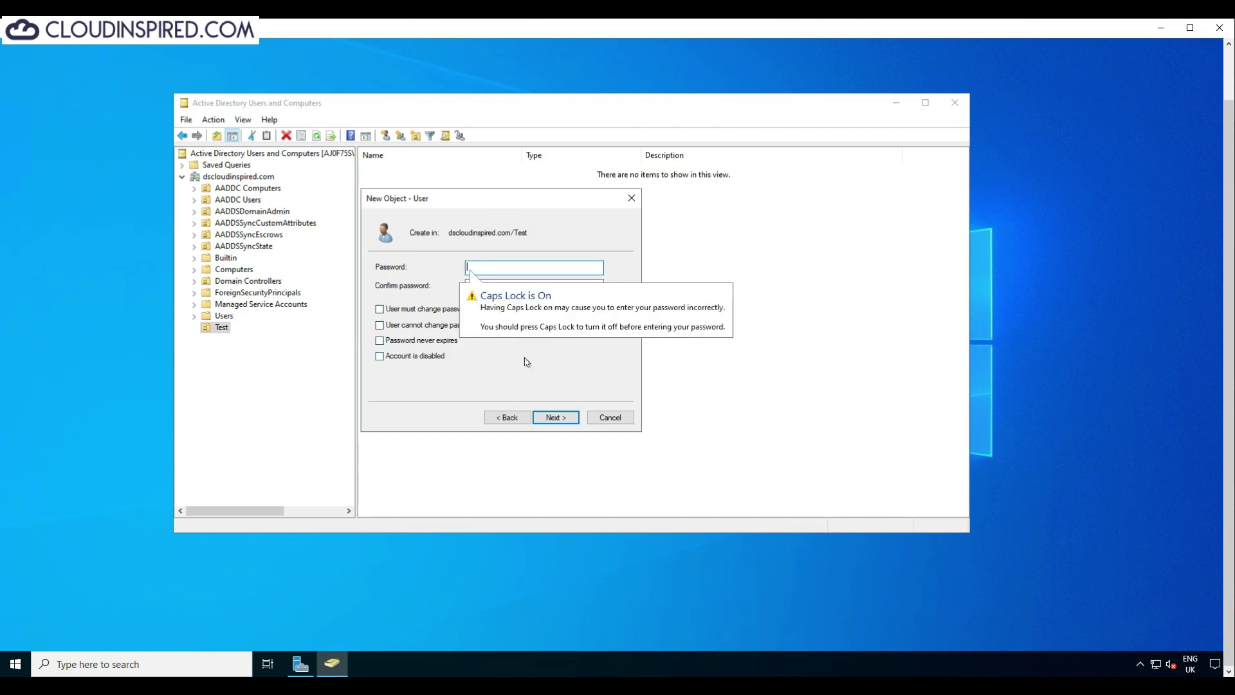
Step: Set and confirm the user's password and finish creating TestUser01
{"action": "type", "text": "*************"}
{"action": "key", "text": "Tab"}
{"action": "type", "text": "*************"}
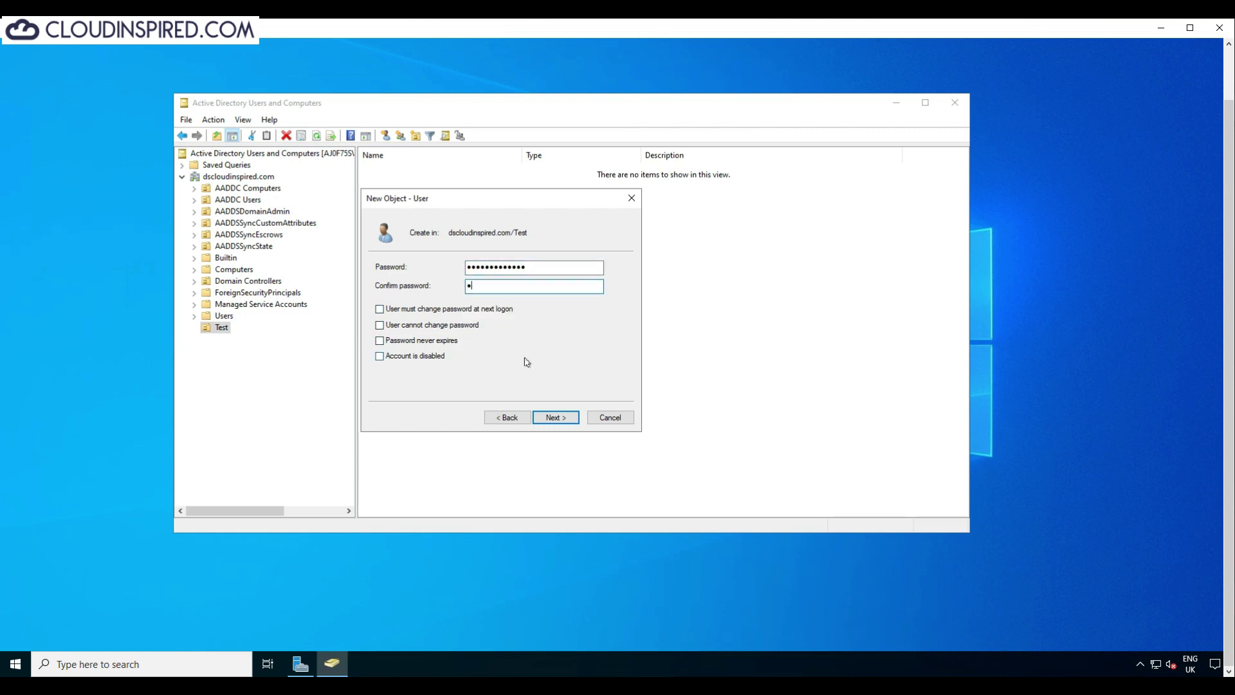
{"action": "key", "text": "Return"}
{"action": "left_click", "coordinate": [556, 417]}
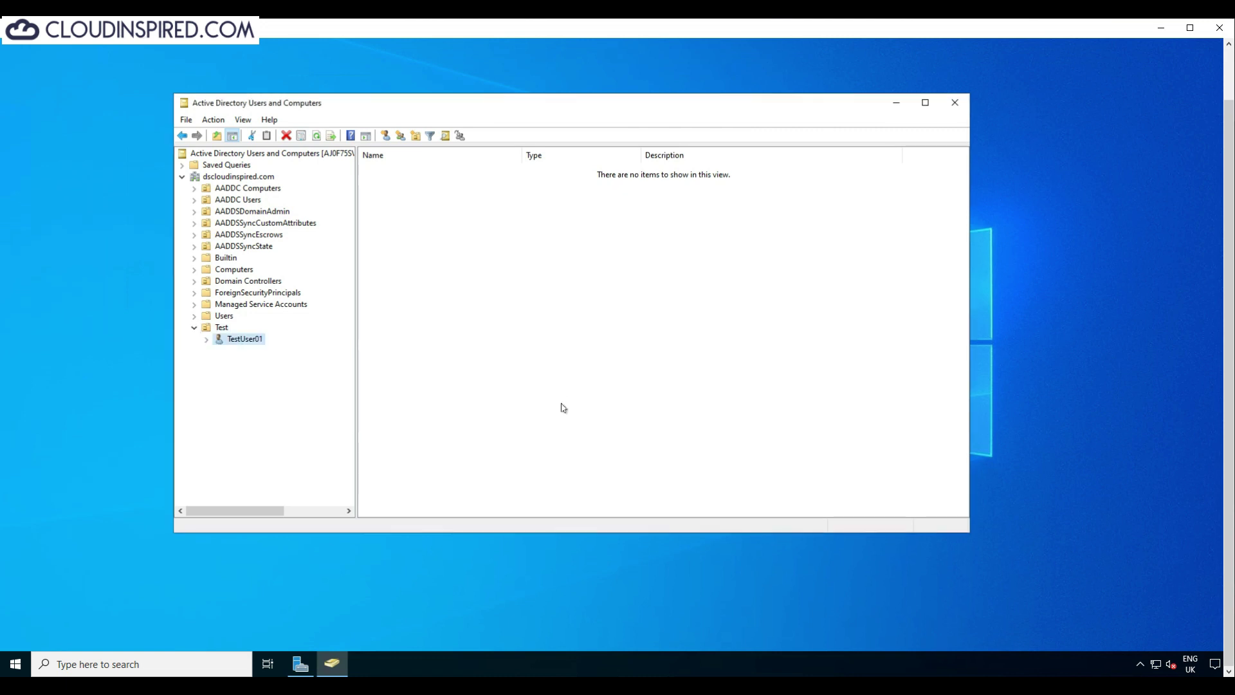
{"action": "right_click", "coordinate": [245, 339]}
Step: Open TestUser01's properties and review its Address and Account tabs
{"action": "left_click", "coordinate": [285, 577]}
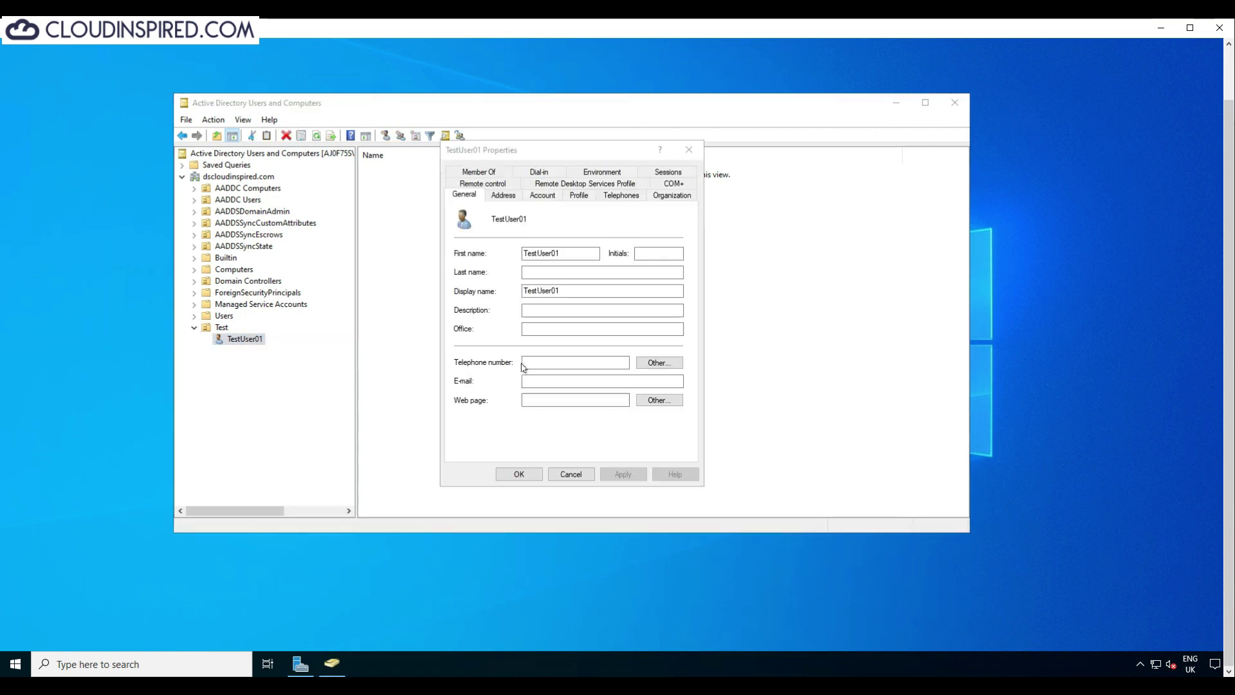
{"action": "left_click", "coordinate": [503, 195]}
{"action": "left_click", "coordinate": [543, 194]}
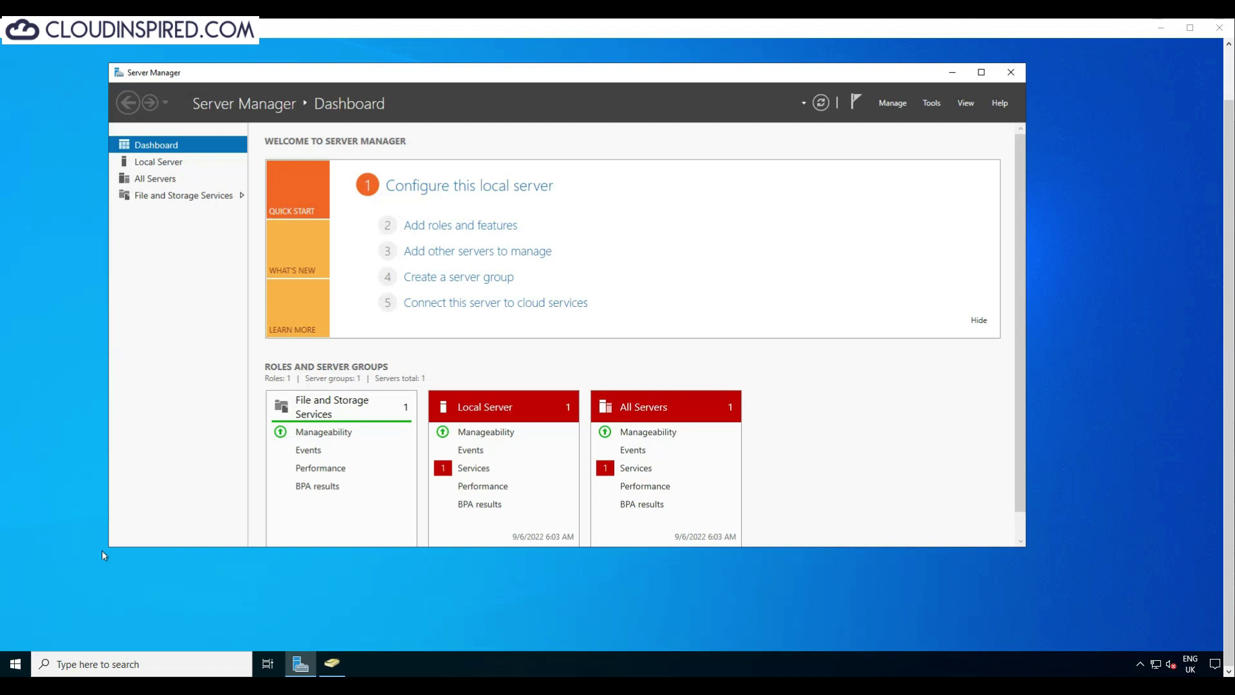
Step: Install the Group Policy Management feature through the Add Roles and Features wizard
{"action": "key", "text": "super"}
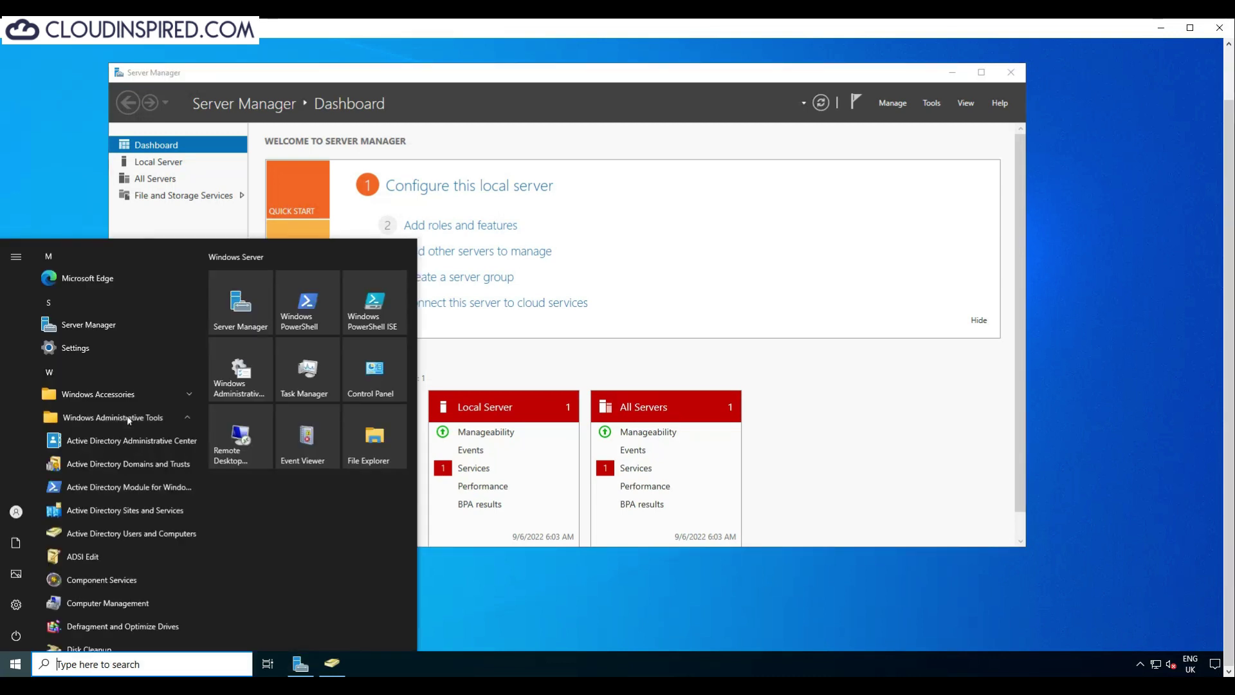
{"action": "scroll", "coordinate": [126, 416], "scroll_direction": "down", "scroll_amount": 3}
{"action": "left_click", "coordinate": [892, 102]}
{"action": "left_click", "coordinate": [913, 120]}
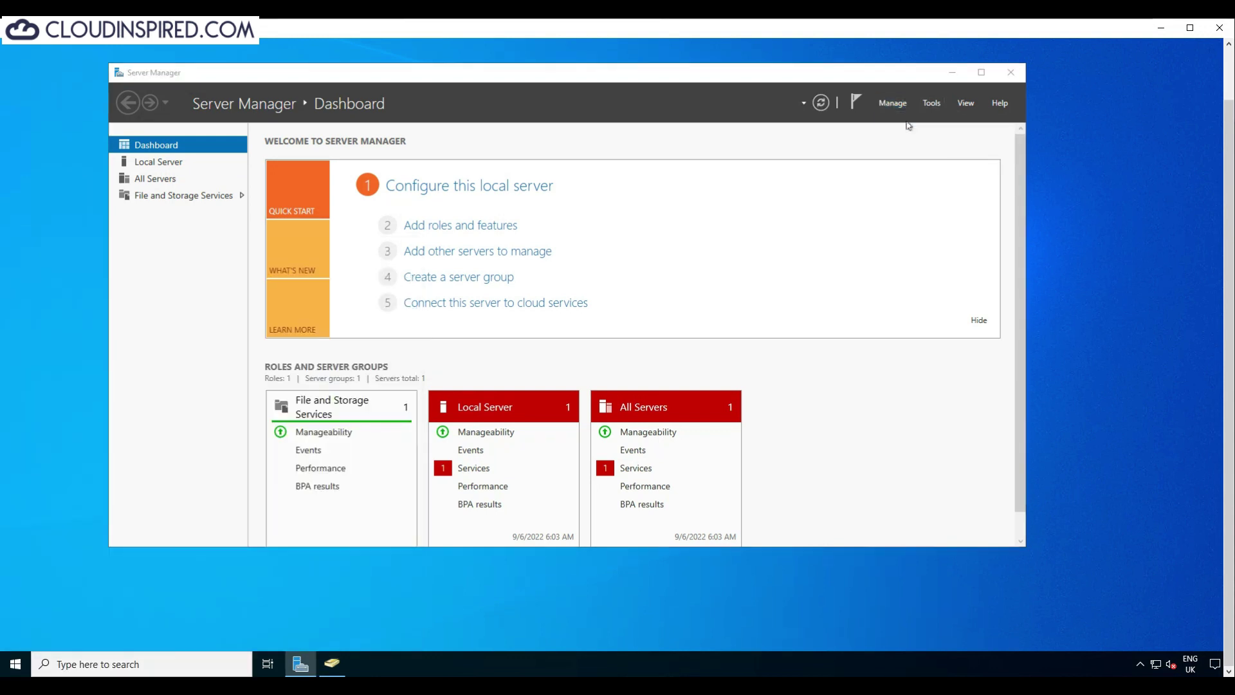
{"action": "left_click", "coordinate": [646, 466]}
{"action": "left_click", "coordinate": [645, 466]}
{"action": "left_click", "coordinate": [640, 468]}
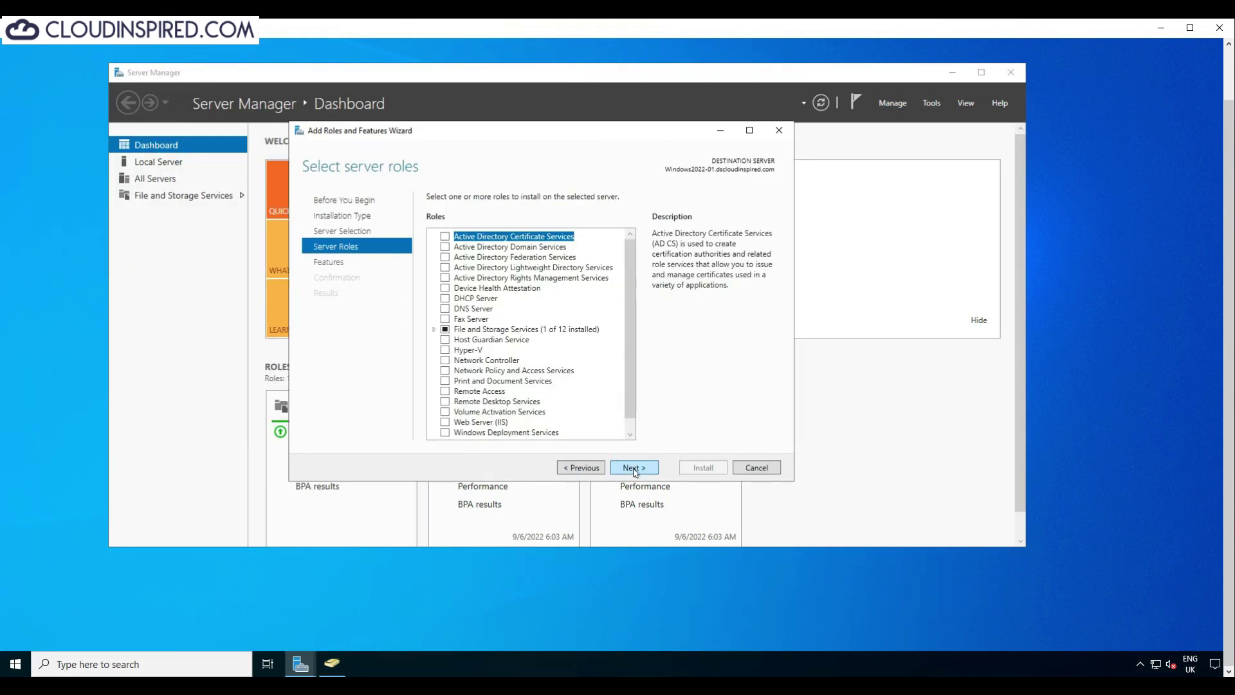
{"action": "left_click", "coordinate": [653, 471]}
{"action": "left_click", "coordinate": [494, 360]}
{"action": "left_click", "coordinate": [634, 467]}
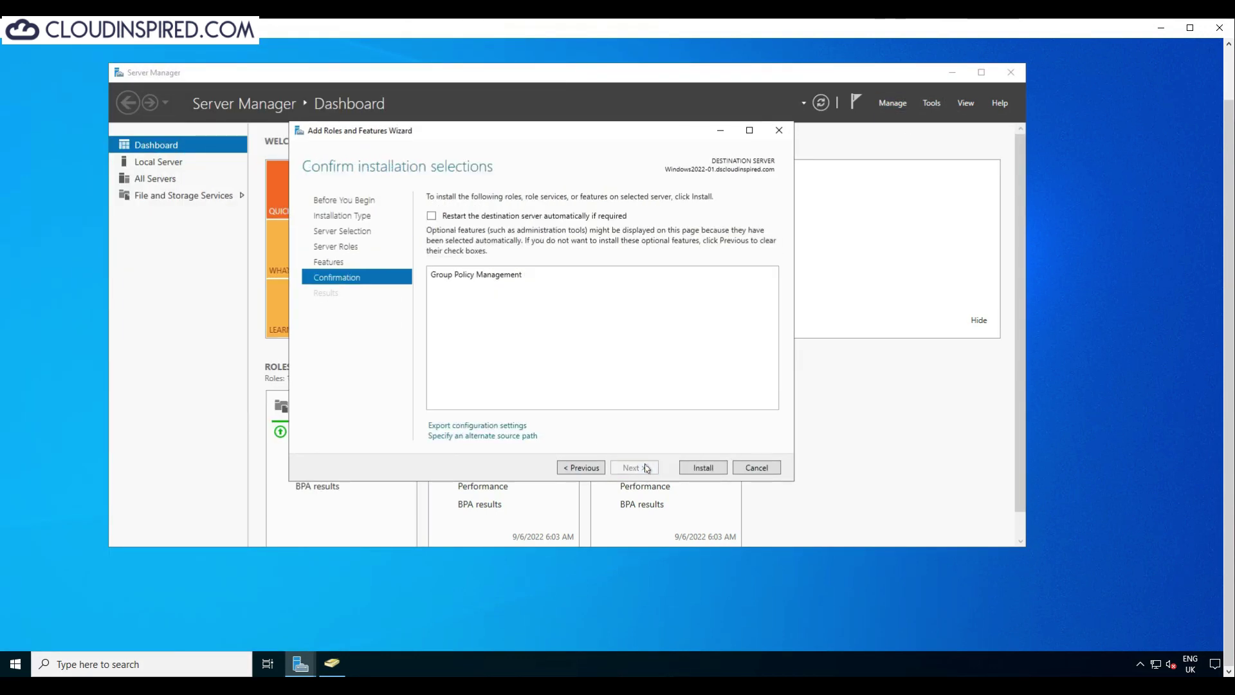
{"action": "left_click", "coordinate": [704, 467]}
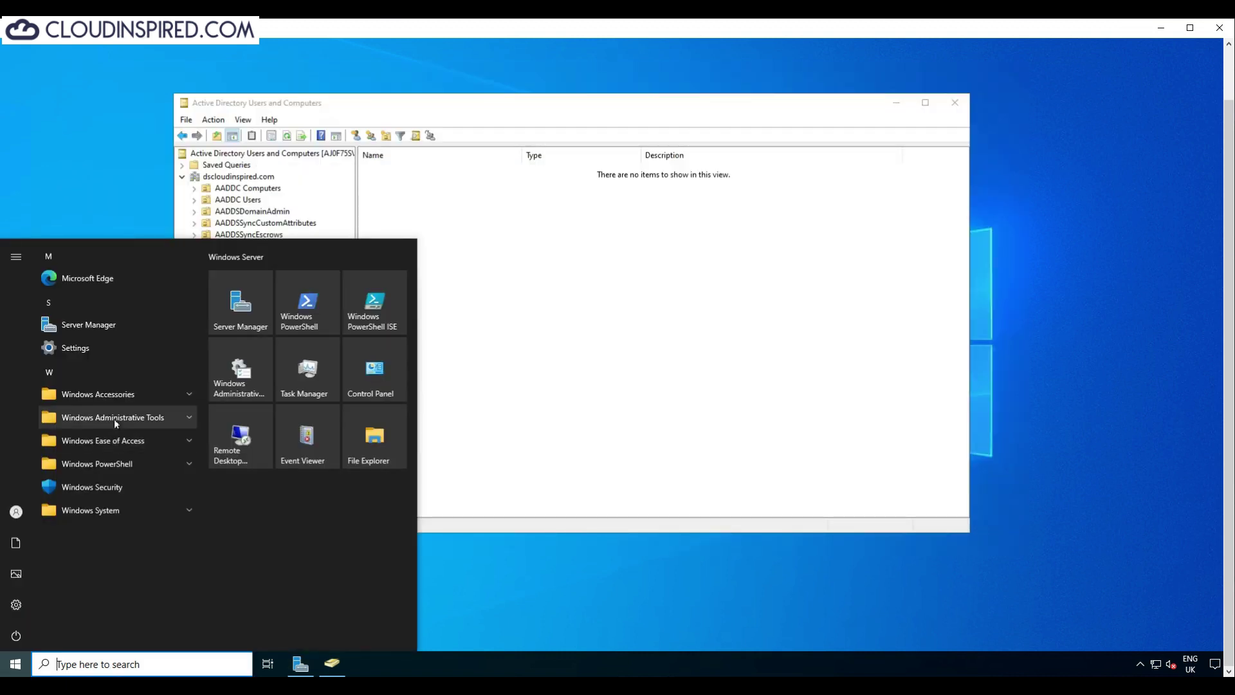
{"action": "left_click", "coordinate": [114, 419]}
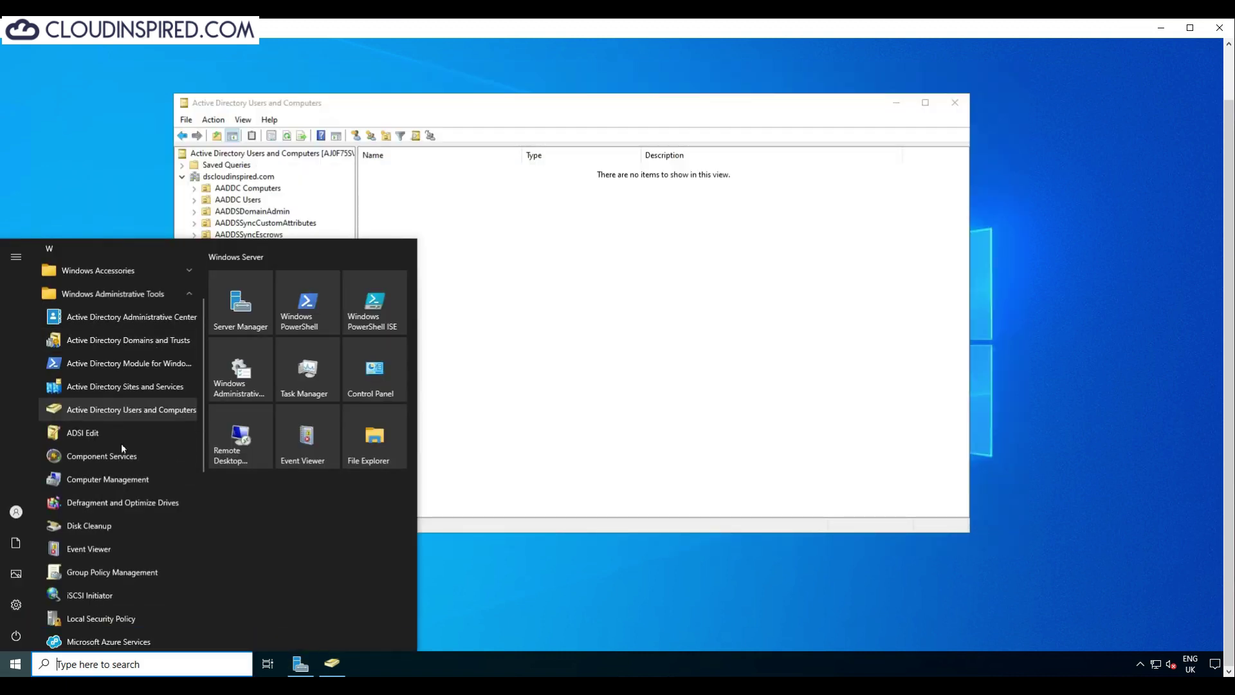
Step: In Group Policy Management, create a GPO named 'Test GPO' linked to the Test OU
{"action": "left_click", "coordinate": [139, 573]}
{"action": "double_click", "coordinate": [299, 226]}
{"action": "left_click", "coordinate": [332, 237]}
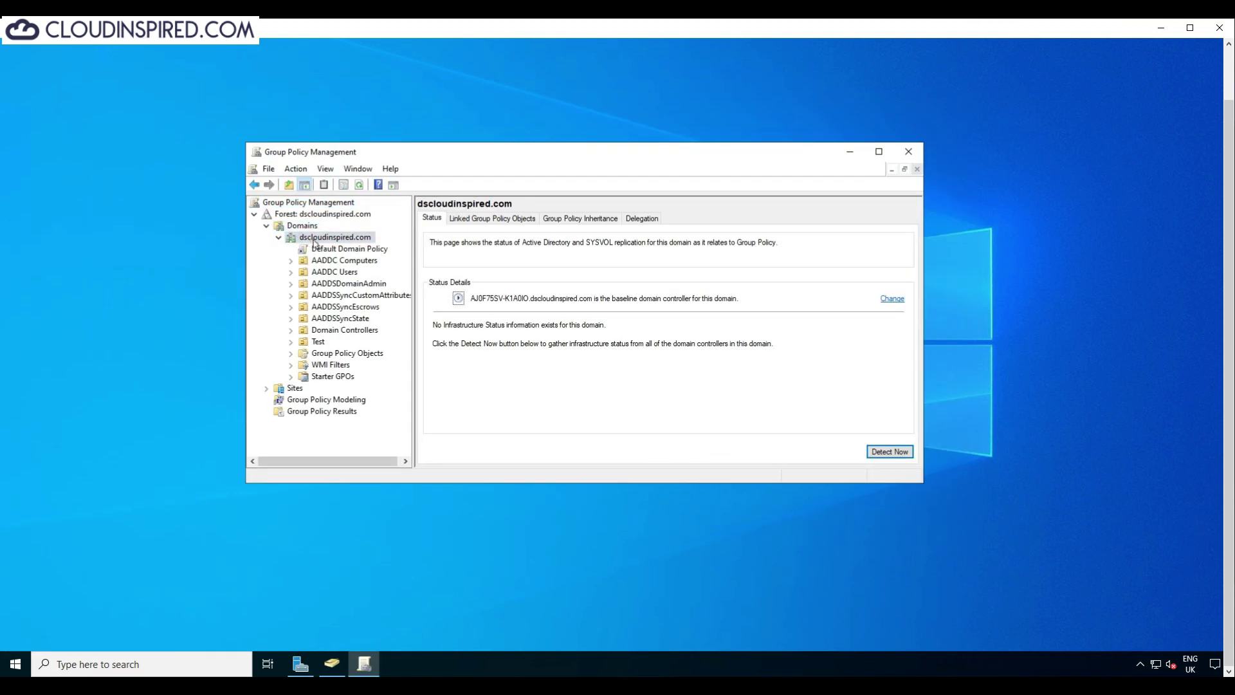
{"action": "right_click", "coordinate": [318, 342]}
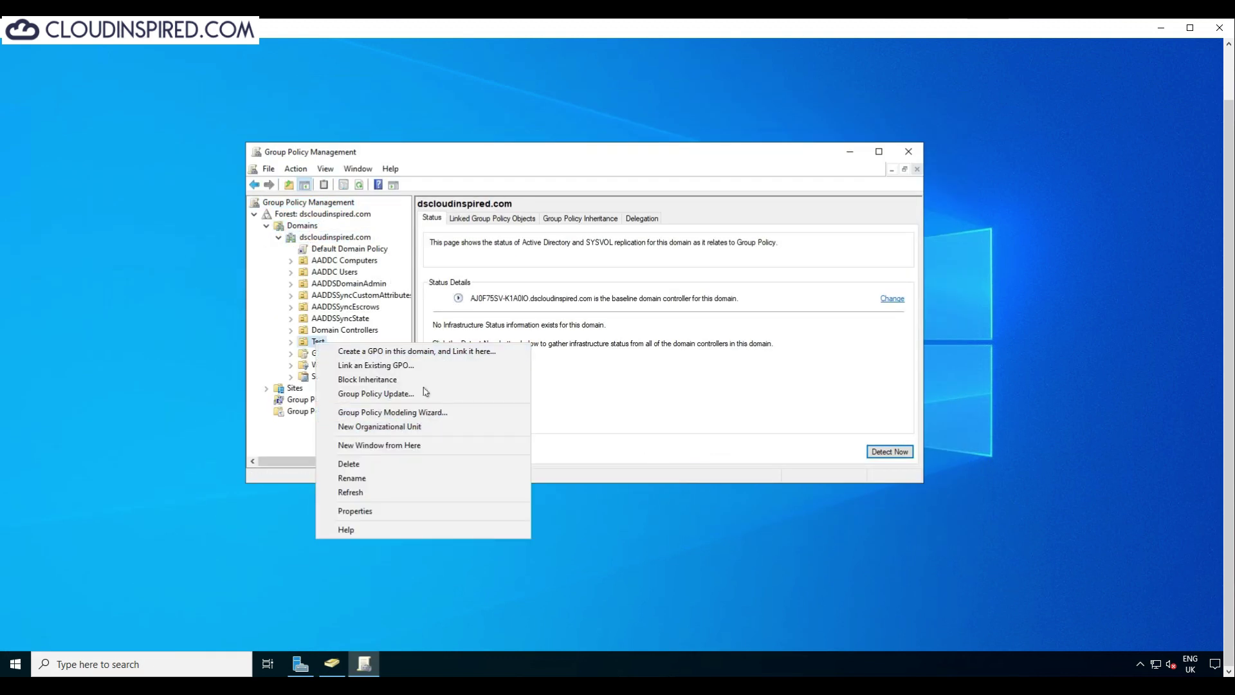
{"action": "left_click", "coordinate": [441, 352]}
{"action": "type", "text": "Test GPO"}
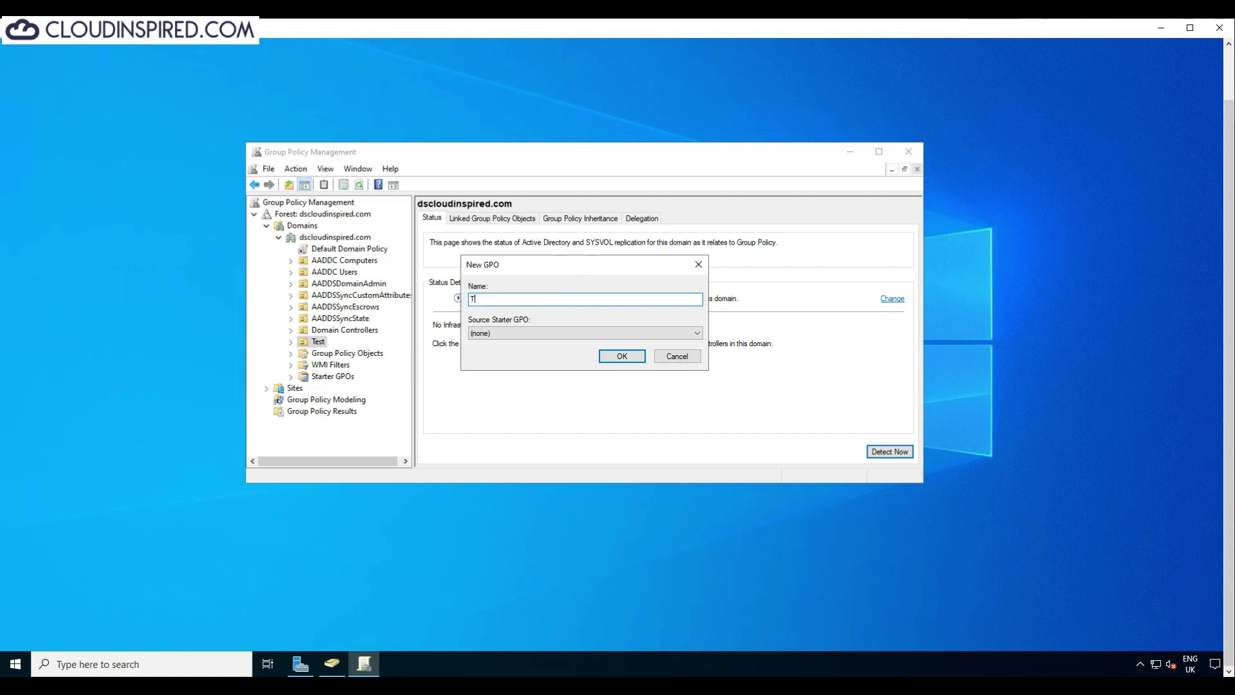
{"action": "key", "text": "Return"}
Step: Open TestGPO in the policy editor, browse its Software and Windows Settings, then close it
{"action": "left_click", "coordinate": [318, 341]}
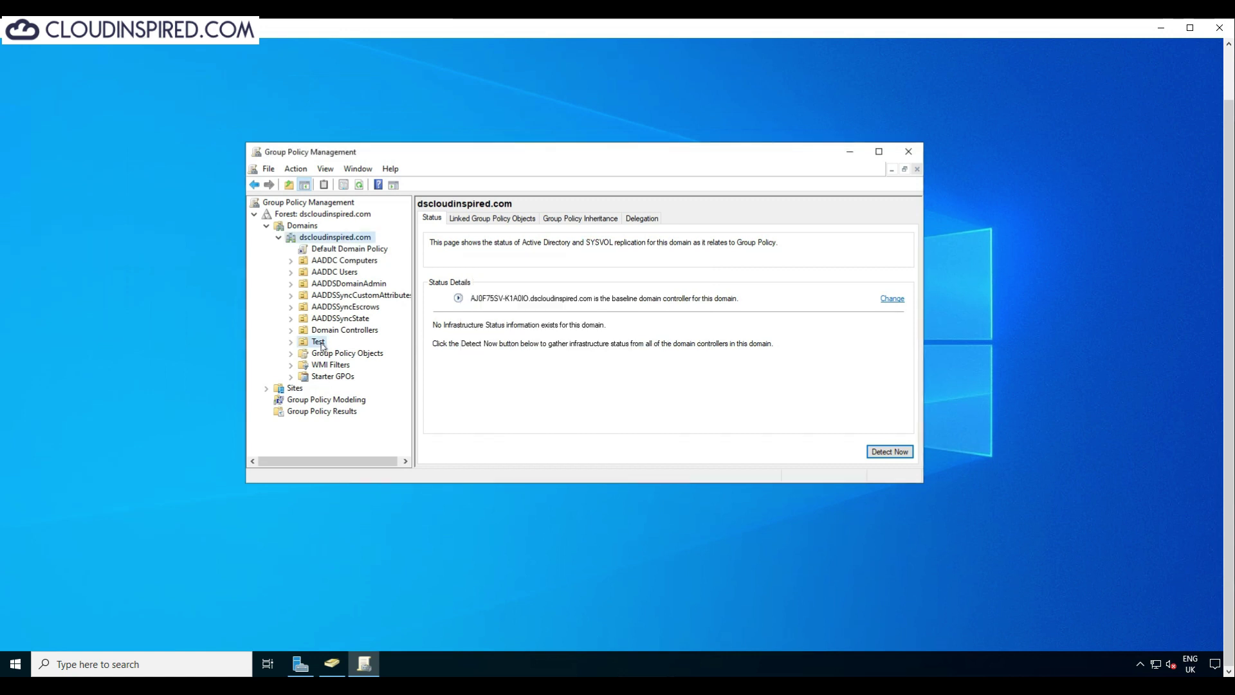
{"action": "double_click", "coordinate": [322, 343]}
{"action": "right_click", "coordinate": [335, 354]}
{"action": "left_click", "coordinate": [372, 360]}
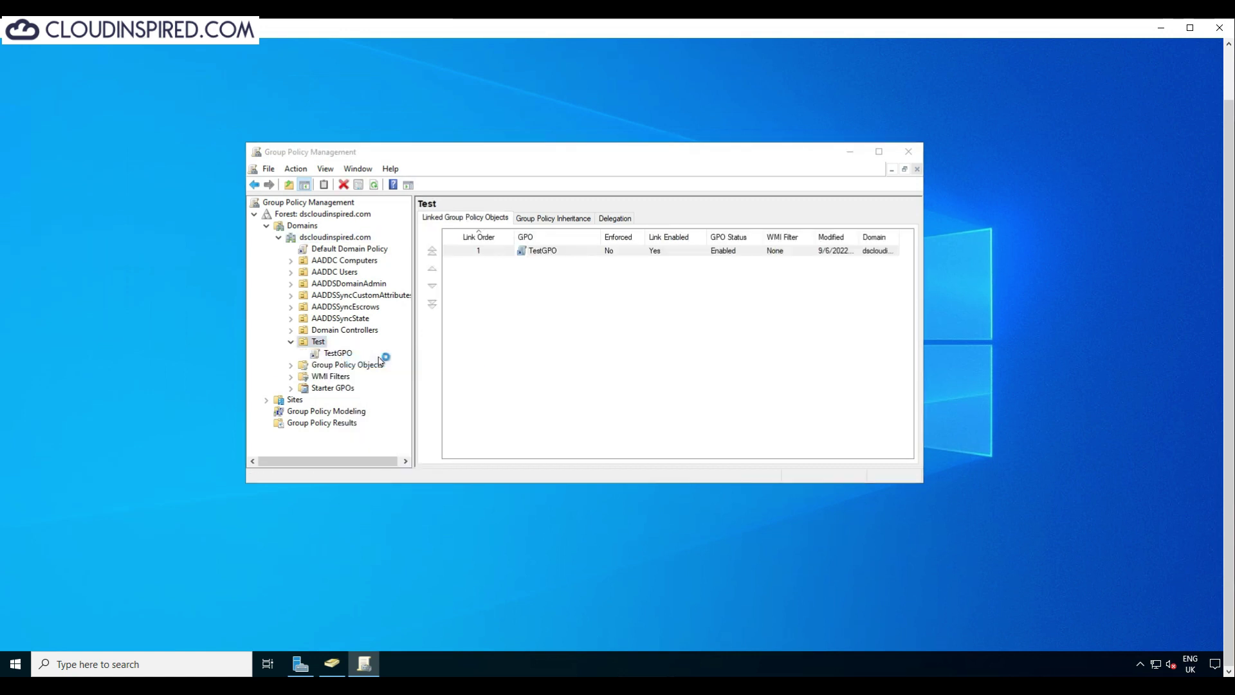
{"action": "left_click_drag", "start_coordinate": [455, 42], "coordinate": [710, 136]}
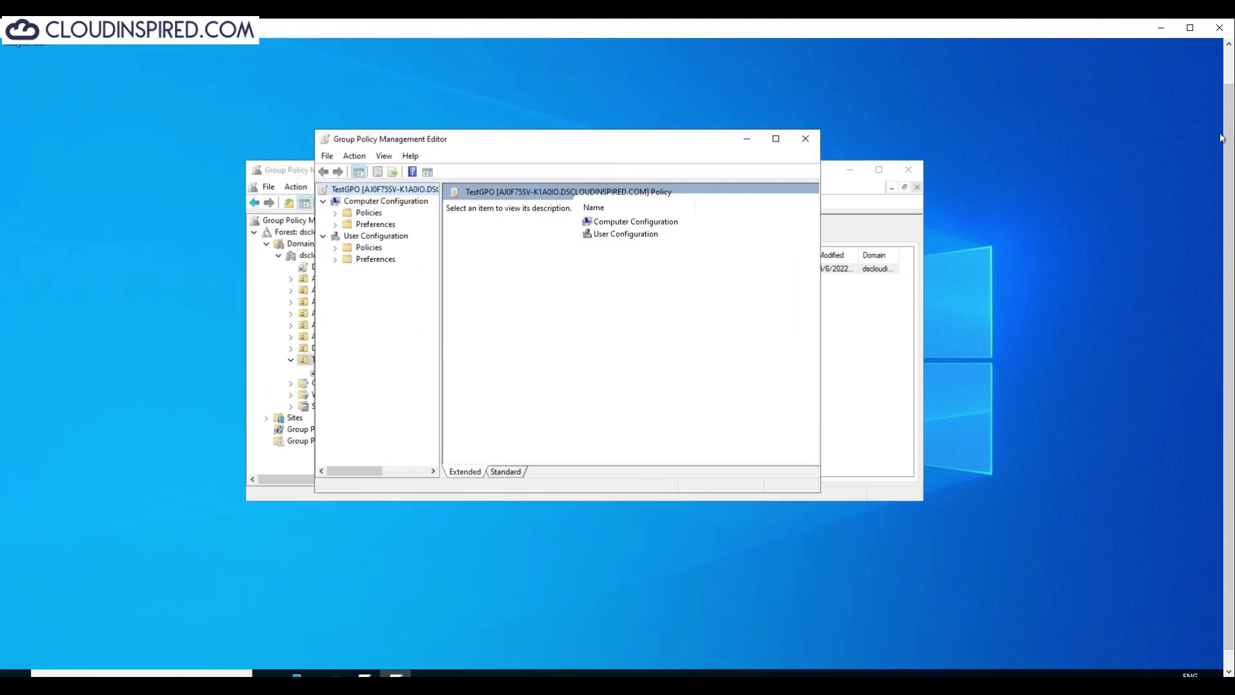
{"action": "double_click", "coordinate": [368, 195]}
{"action": "left_click", "coordinate": [397, 206]}
{"action": "left_click", "coordinate": [384, 218]}
{"action": "left_click", "coordinate": [805, 120]}
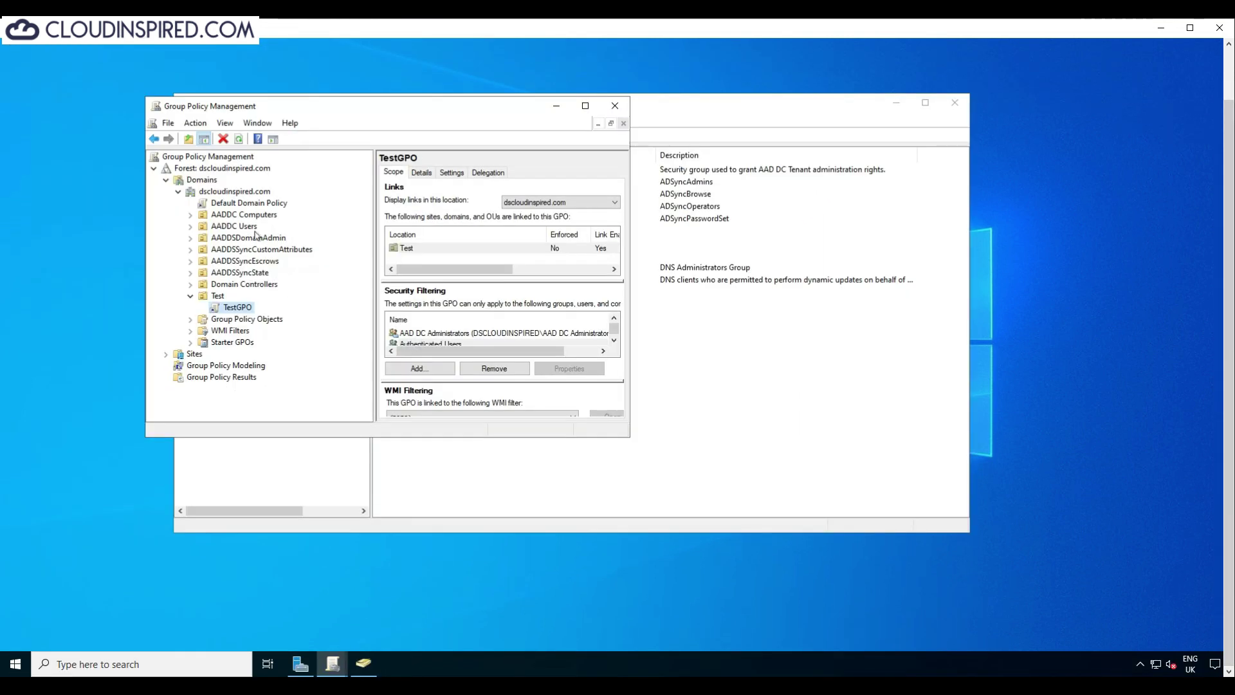
Step: Link the existing TestGPO to the AADDC Users OU
{"action": "double_click", "coordinate": [233, 226]}
{"action": "right_click", "coordinate": [249, 226]}
{"action": "key", "text": "Escape"}
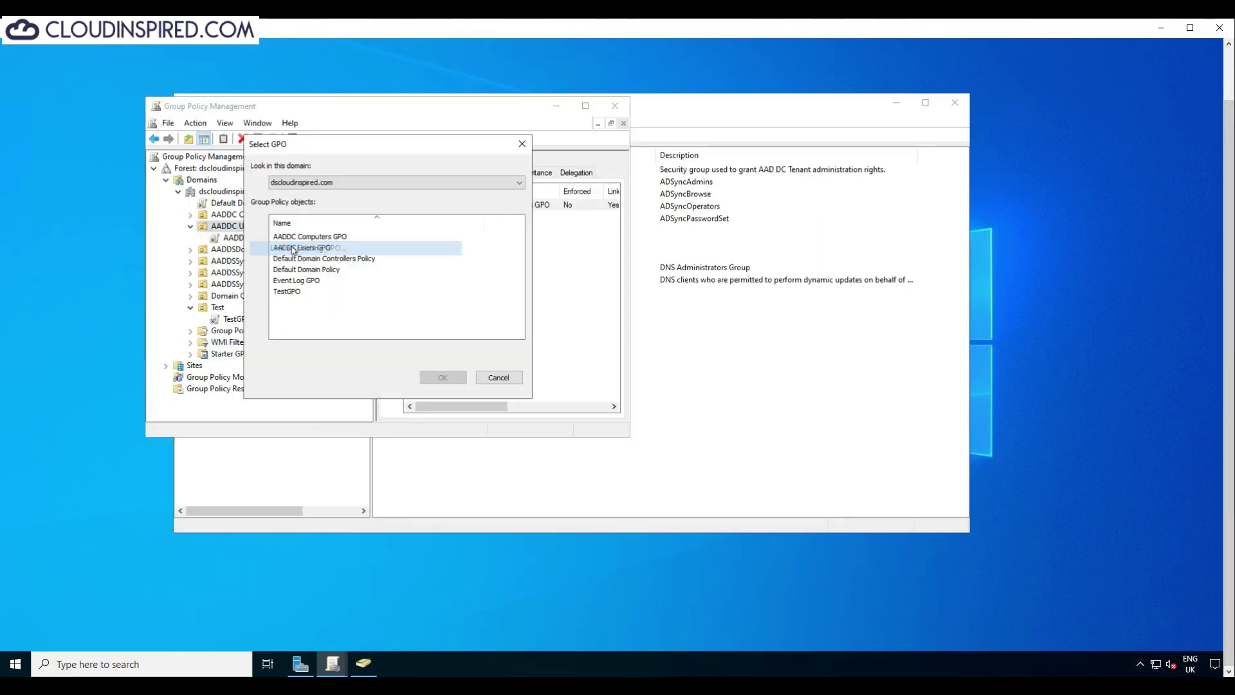
{"action": "double_click", "coordinate": [295, 293]}
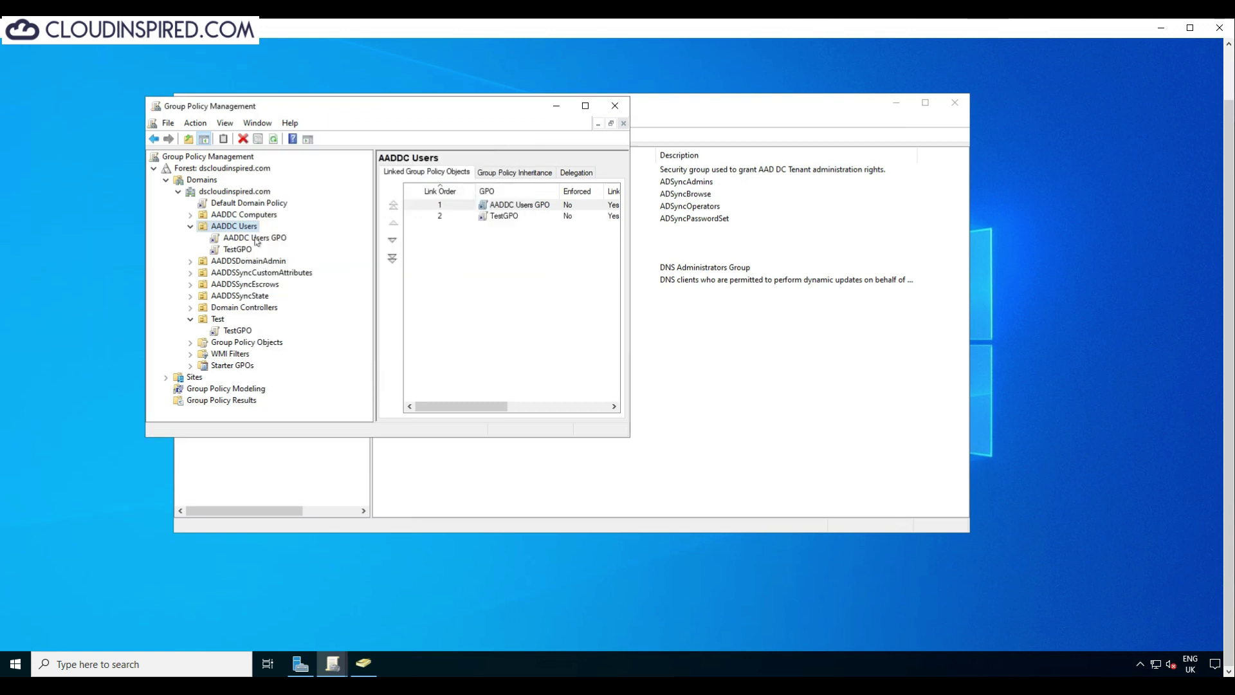
{"action": "left_click", "coordinate": [256, 238]}
{"action": "left_click", "coordinate": [482, 301]}
Step: Inspect the GPOs linked to AADDC Computers, the AADDS groups and Domain Controllers
{"action": "double_click", "coordinate": [278, 216]}
{"action": "left_click", "coordinate": [274, 273]}
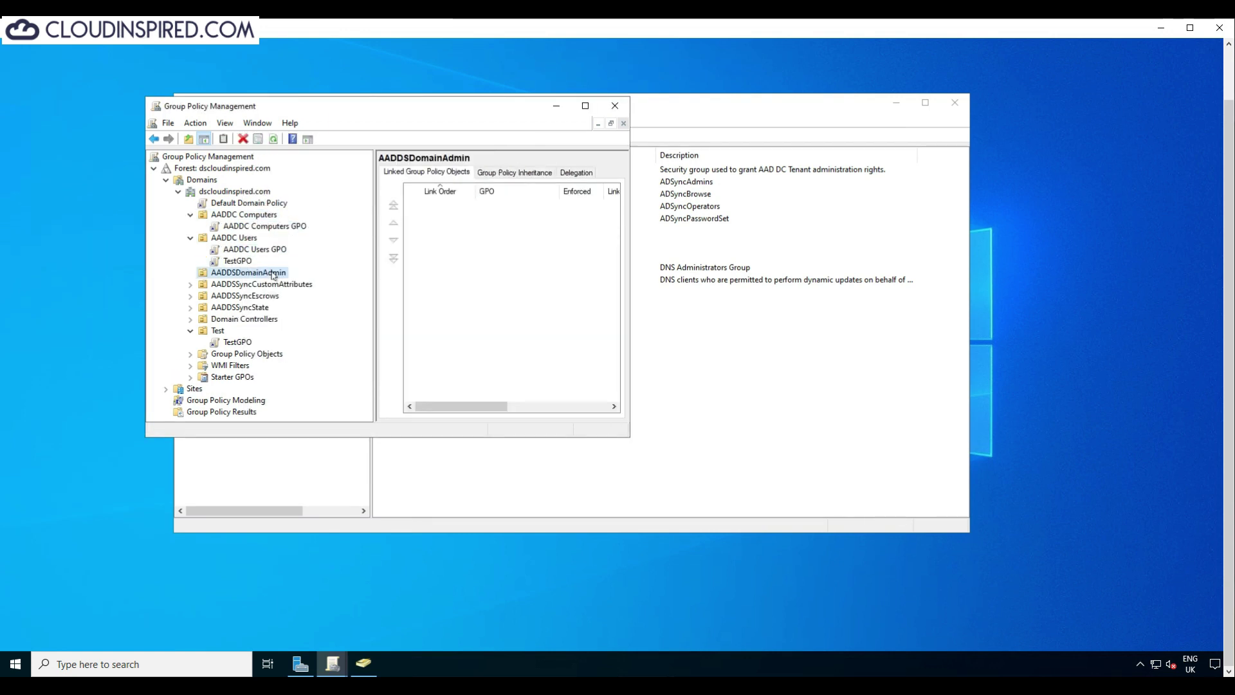
{"action": "left_click", "coordinate": [274, 284]}
{"action": "left_click", "coordinate": [270, 295]}
{"action": "double_click", "coordinate": [267, 319]}
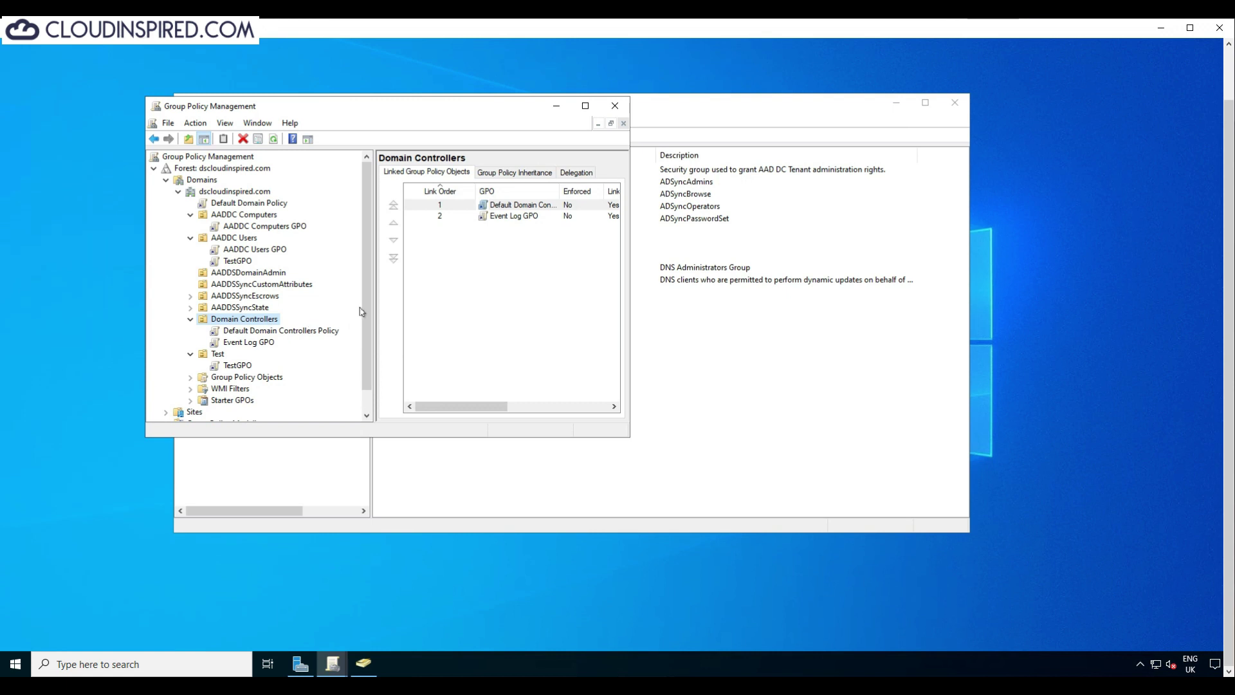
{"action": "scroll", "coordinate": [280, 334], "scroll_direction": "down", "scroll_amount": 1}
{"action": "right_click", "coordinate": [283, 307]}
{"action": "scroll", "coordinate": [276, 258], "scroll_direction": "up", "scroll_amount": 1}
Step: Select the AADDC Users GPO link and view its scope
{"action": "right_click", "coordinate": [272, 227]}
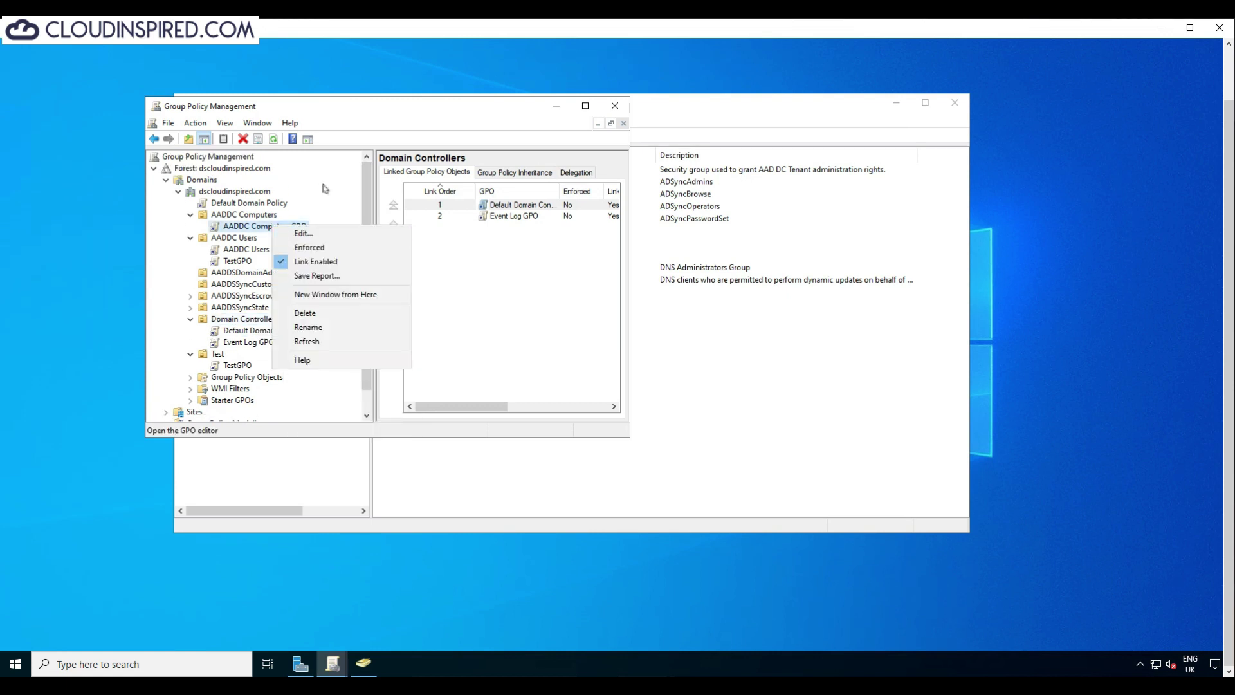
{"action": "left_click", "coordinate": [251, 258]}
{"action": "left_click", "coordinate": [258, 250]}
{"action": "right_click", "coordinate": [269, 249]}
{"action": "left_click", "coordinate": [301, 254]}
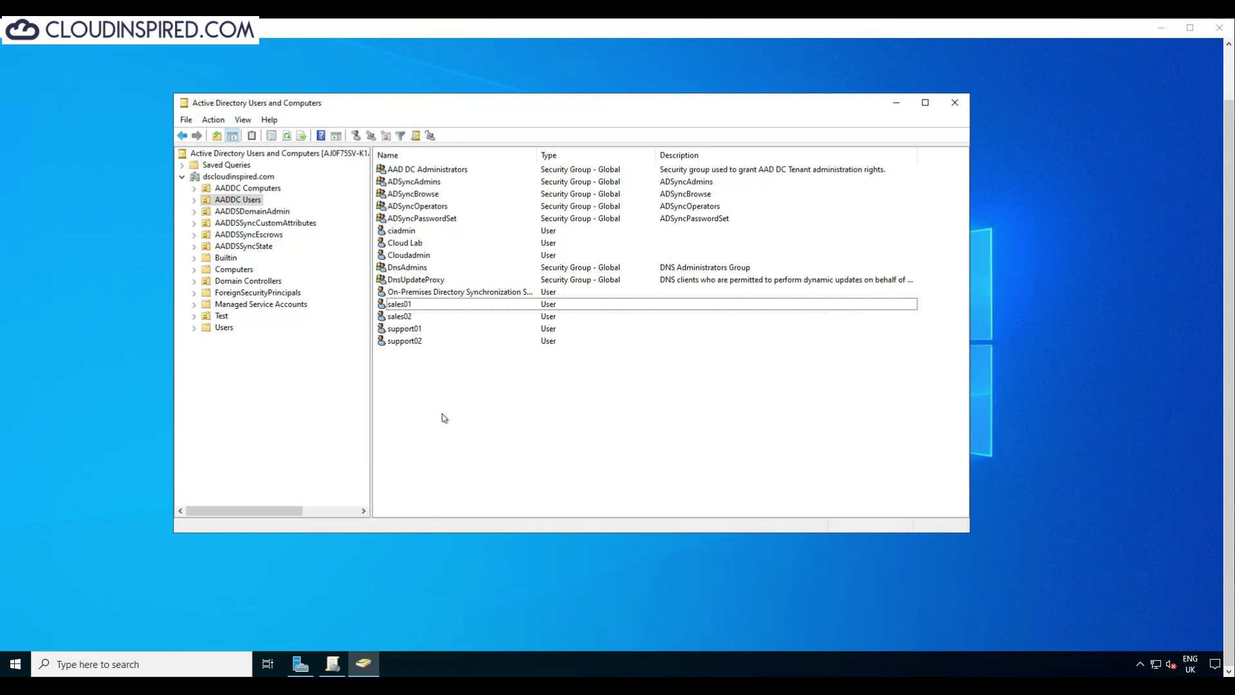
Step: Try moving the synced sales user into the Test OU and dismiss the access-denied error
{"action": "right_click", "coordinate": [409, 305]}
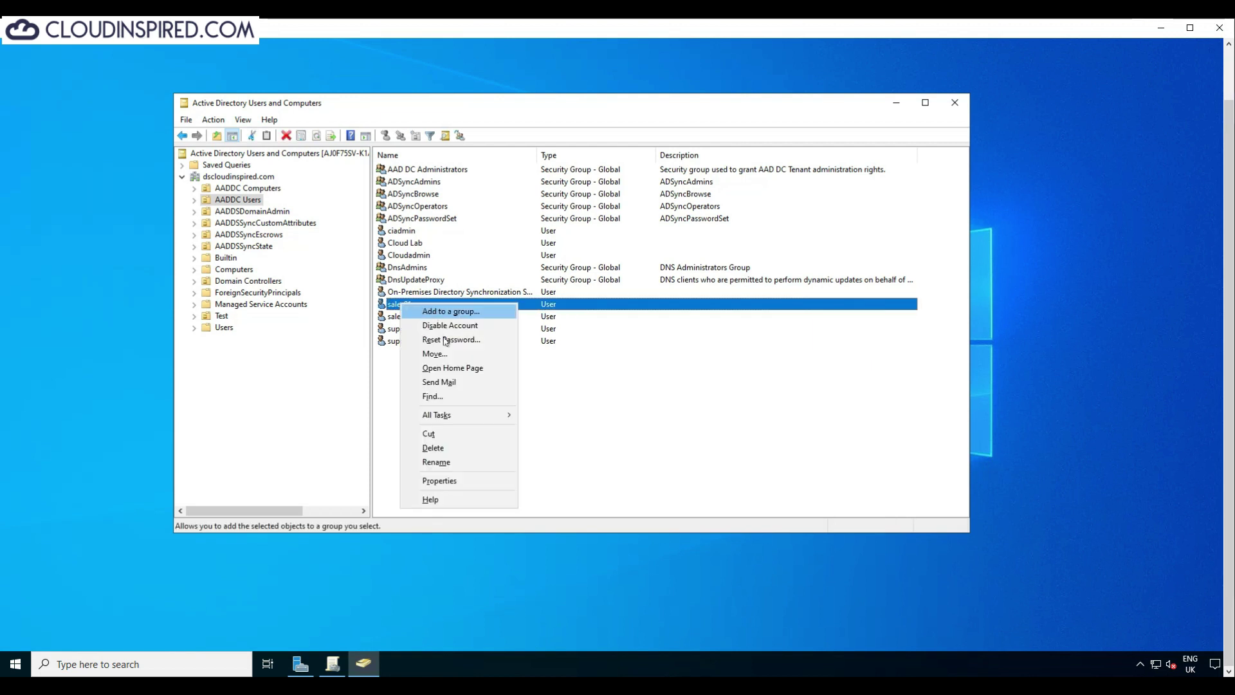
{"action": "left_click", "coordinate": [435, 354]}
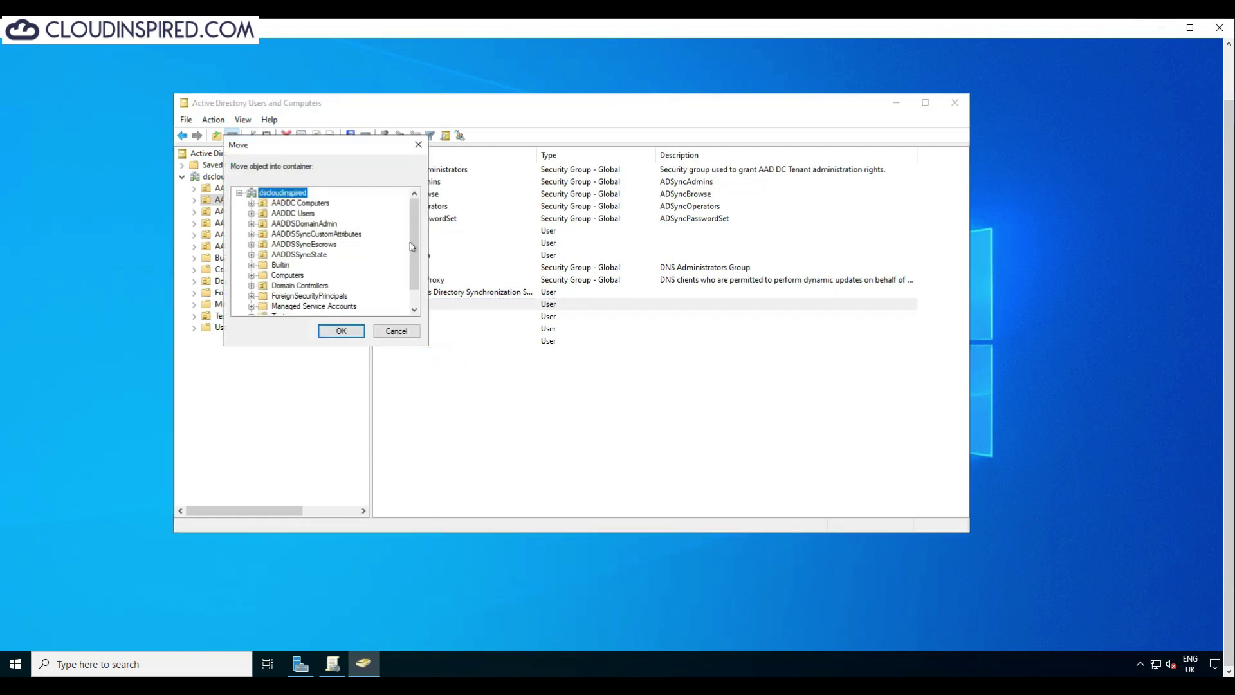
{"action": "left_click_drag", "start_coordinate": [412, 247], "coordinate": [413, 262]}
{"action": "left_click", "coordinate": [290, 296]}
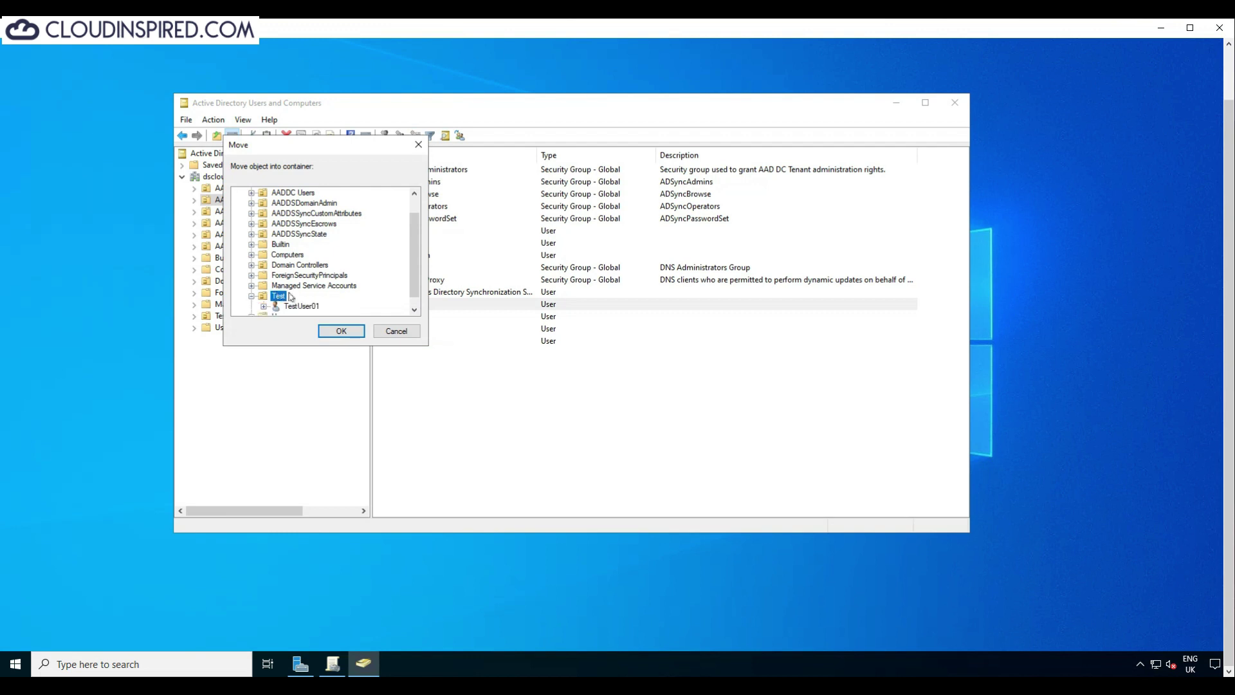
{"action": "left_click", "coordinate": [337, 332]}
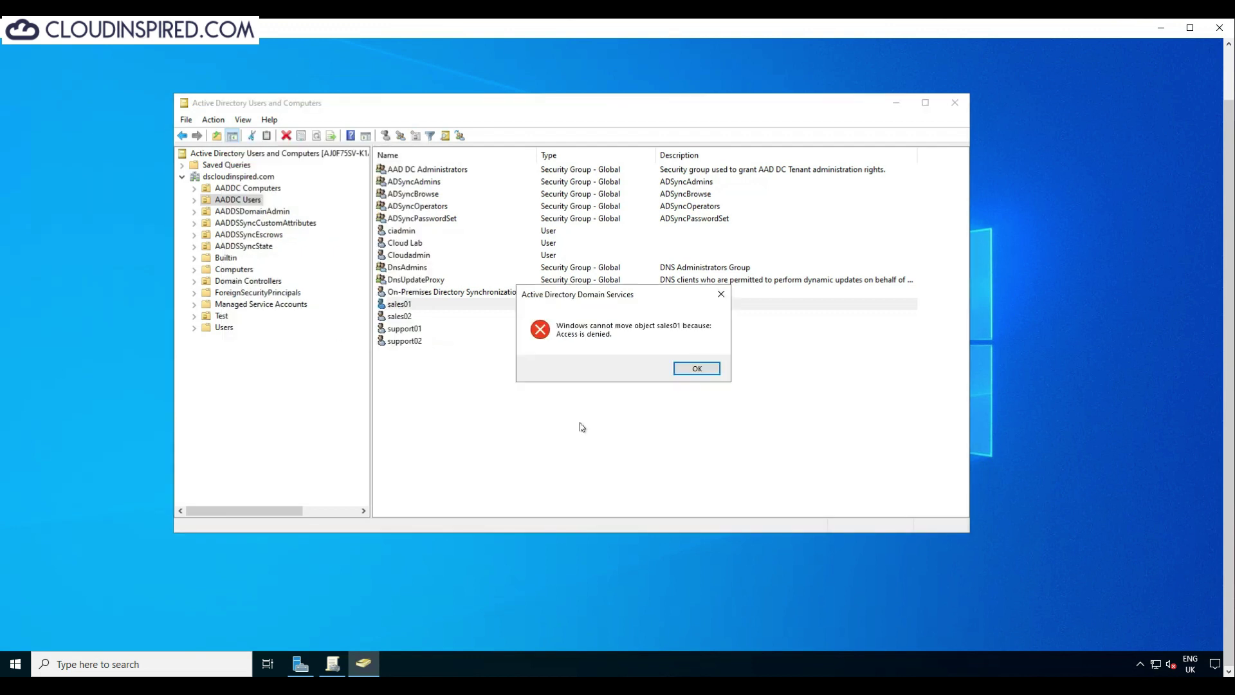
{"action": "left_click", "coordinate": [686, 375]}
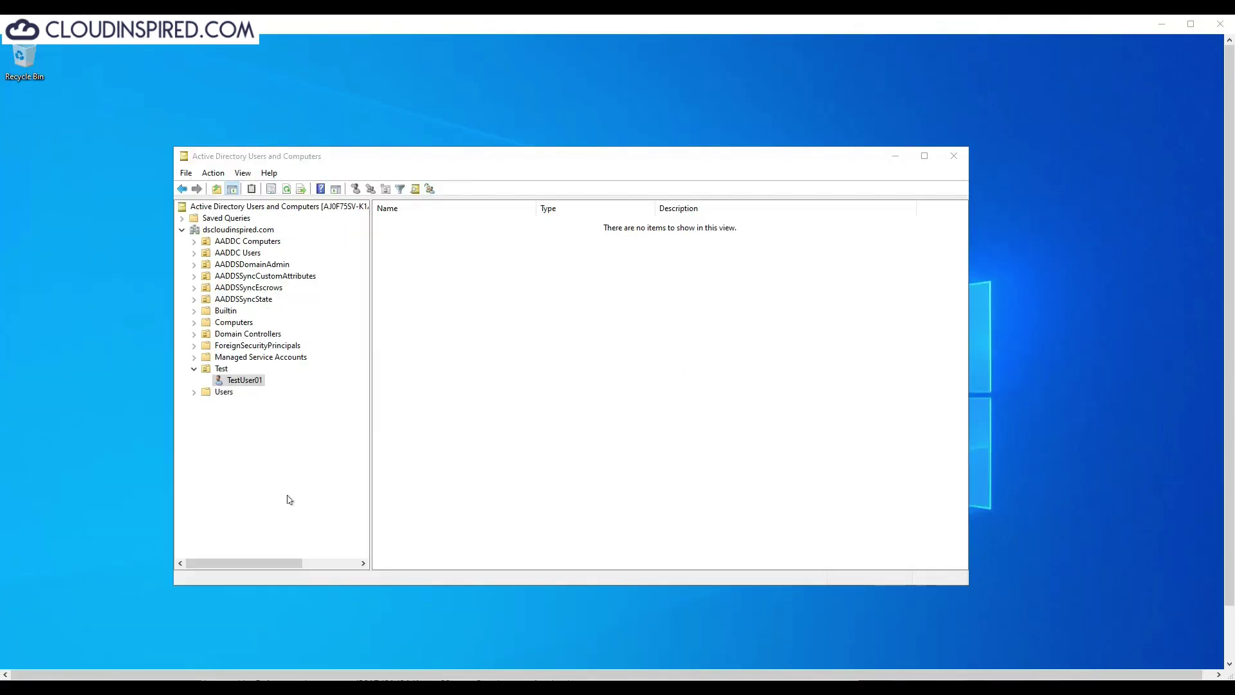
Step: Delete the test user from the Test OU
{"action": "right_click", "coordinate": [246, 380]}
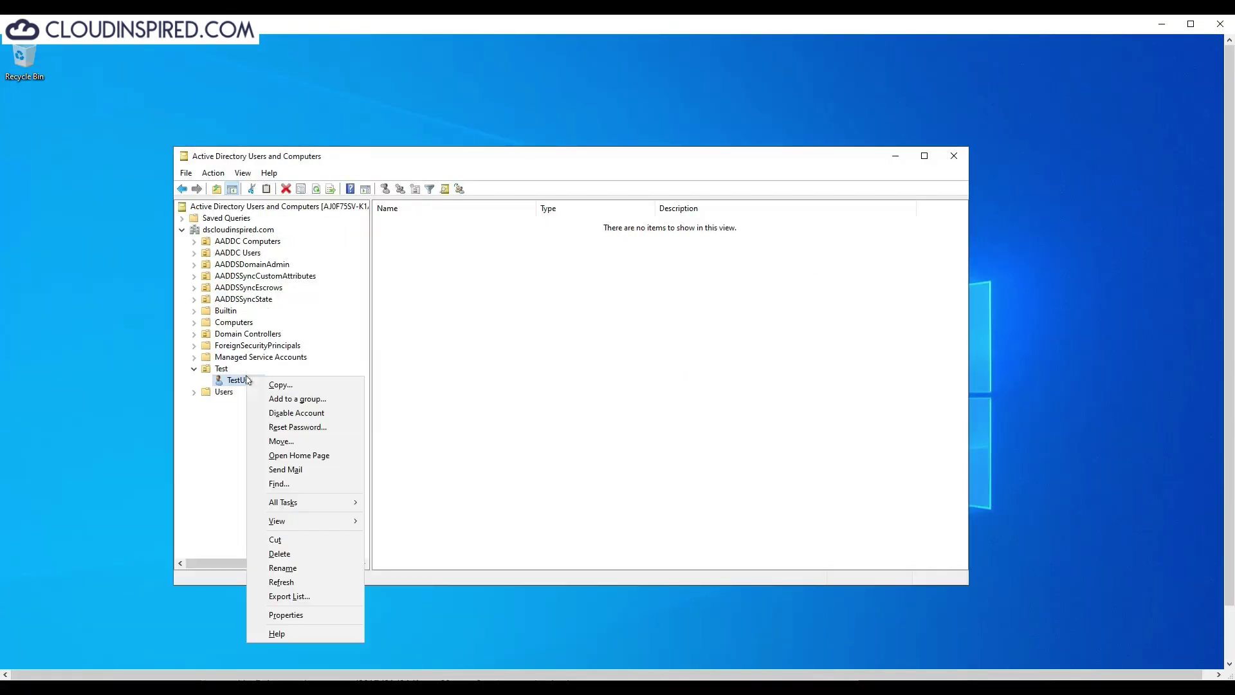
{"action": "left_click", "coordinate": [322, 553]}
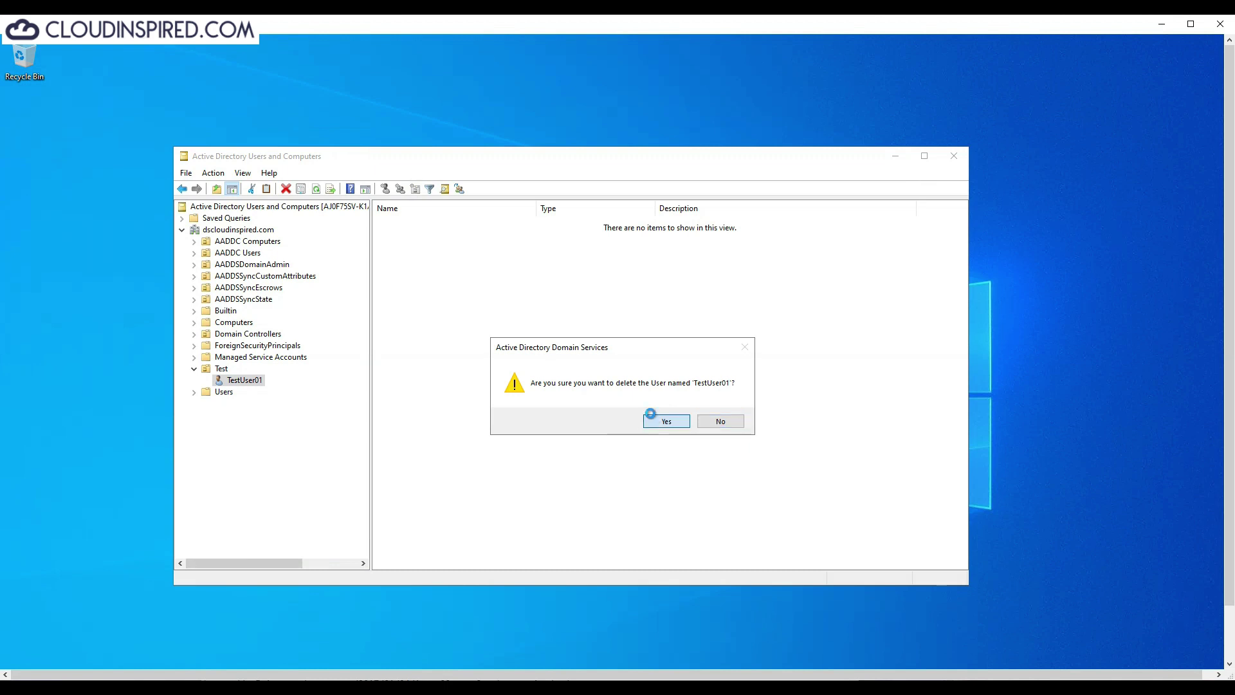
{"action": "left_click", "coordinate": [651, 414]}
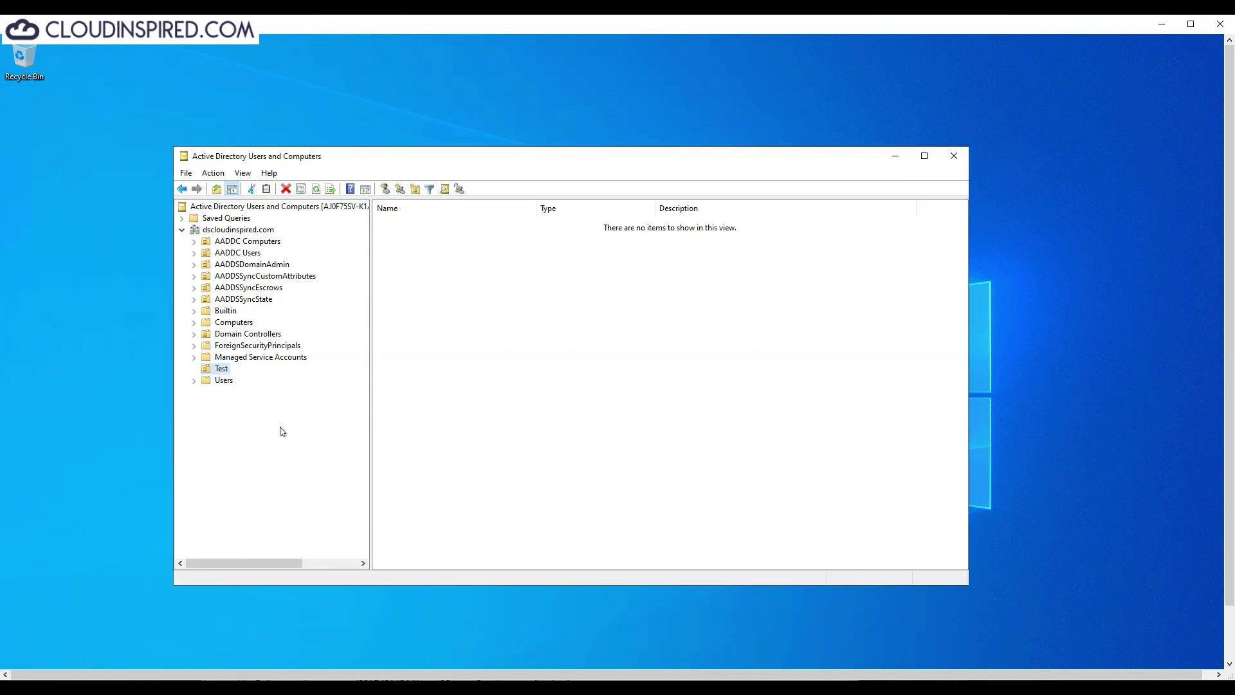